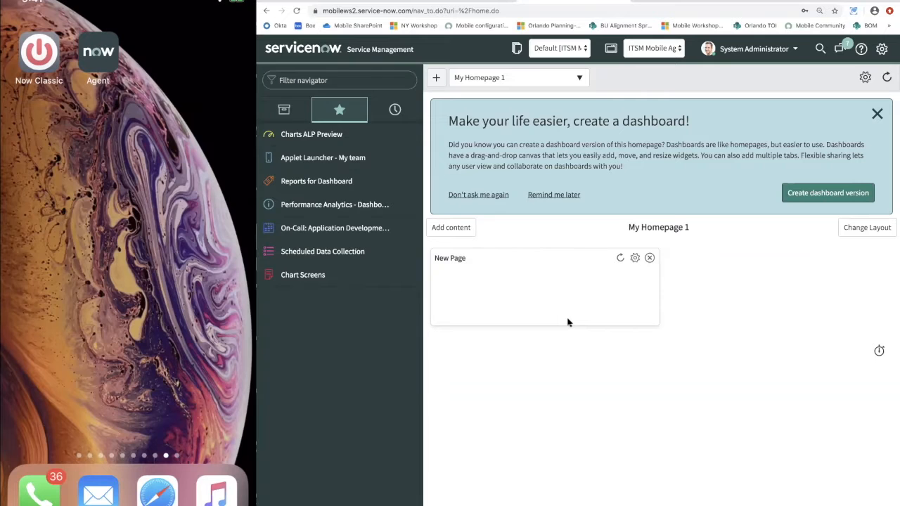
Filter the application navigator for "studio"
click(347, 80)
text(mt)
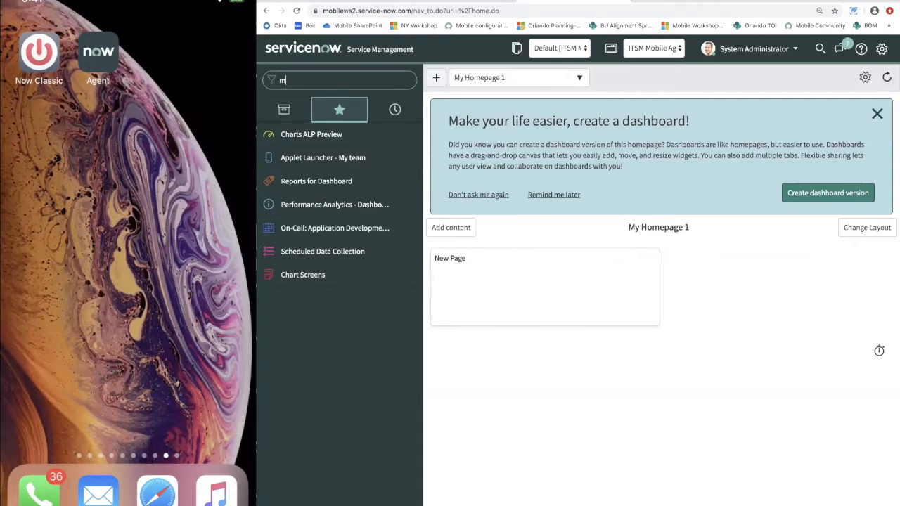
text(udio)
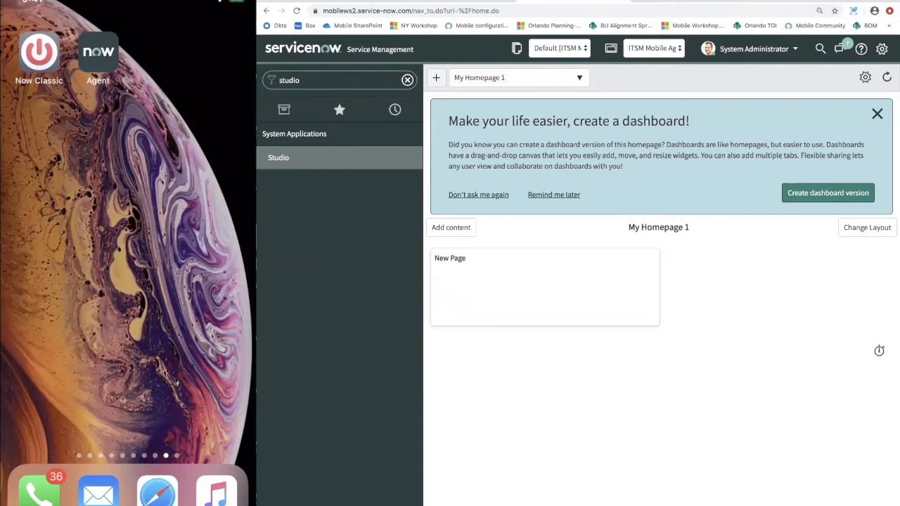
Filter the application navigator for "plugin" and open the Plugins module under System Definition
key(super+a)
text(plugin)
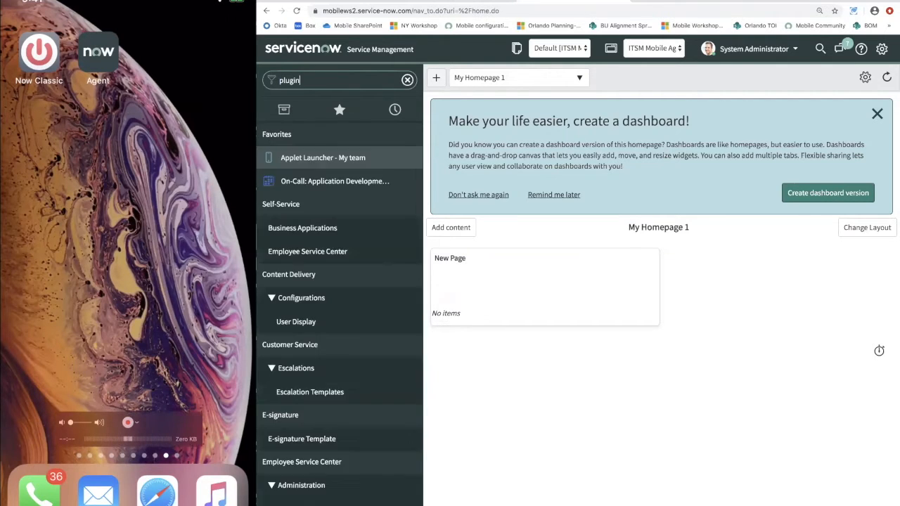
click(282, 158)
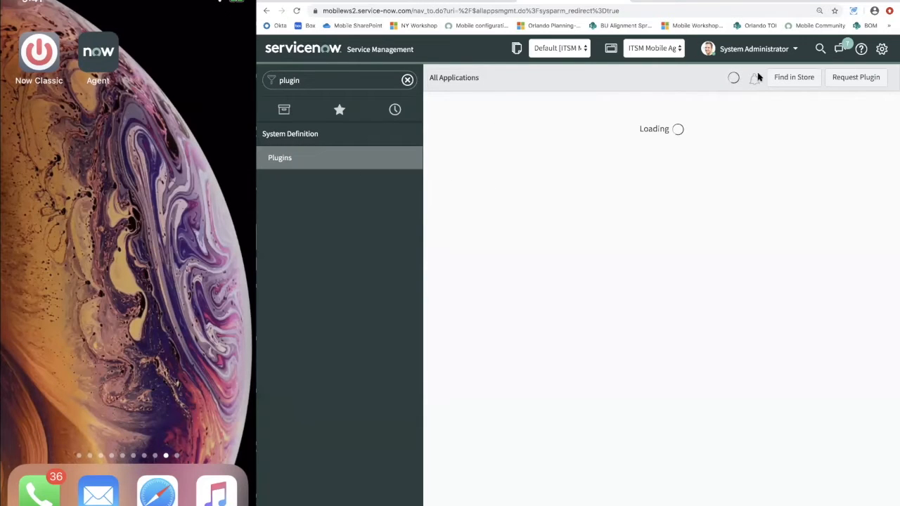
Go to the ServiceNow Store, search for "itsm mobile" and view the ITSM Mobile Agent app listing
click(790, 79)
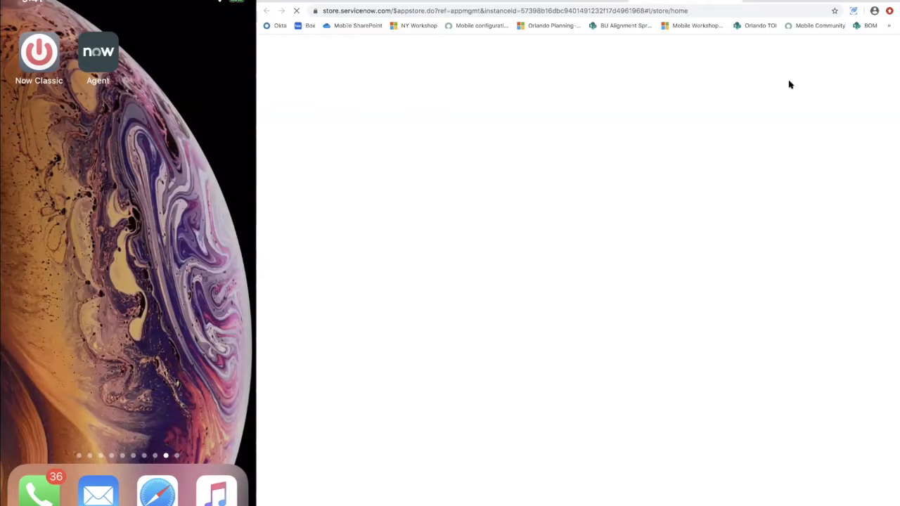
click(543, 50)
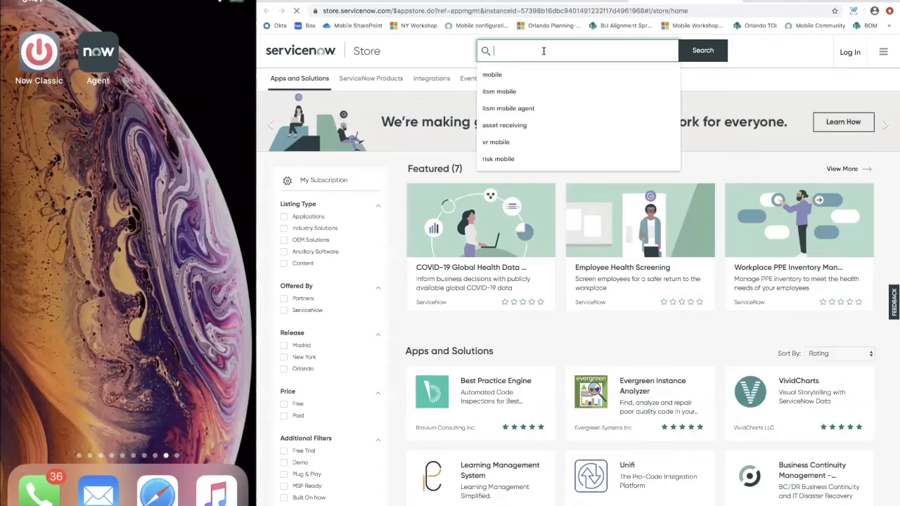
text(itsm mobile)
key(Return)
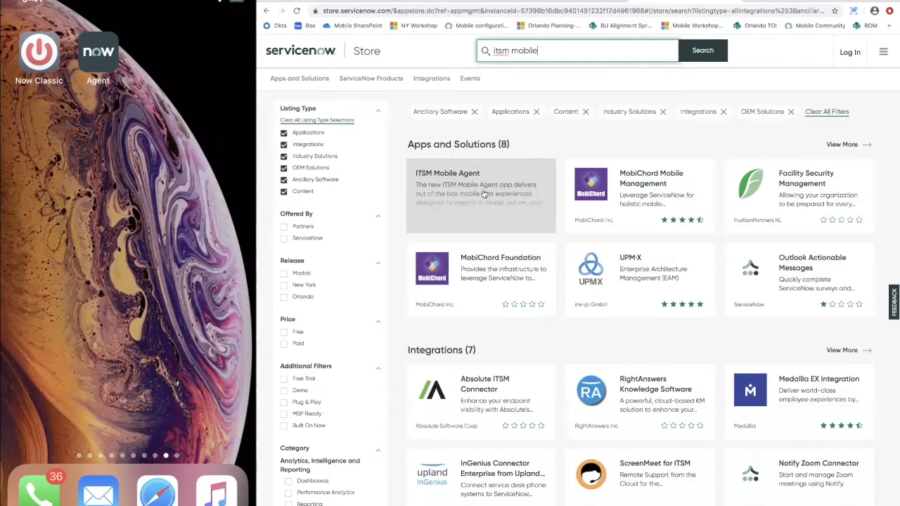
click(483, 194)
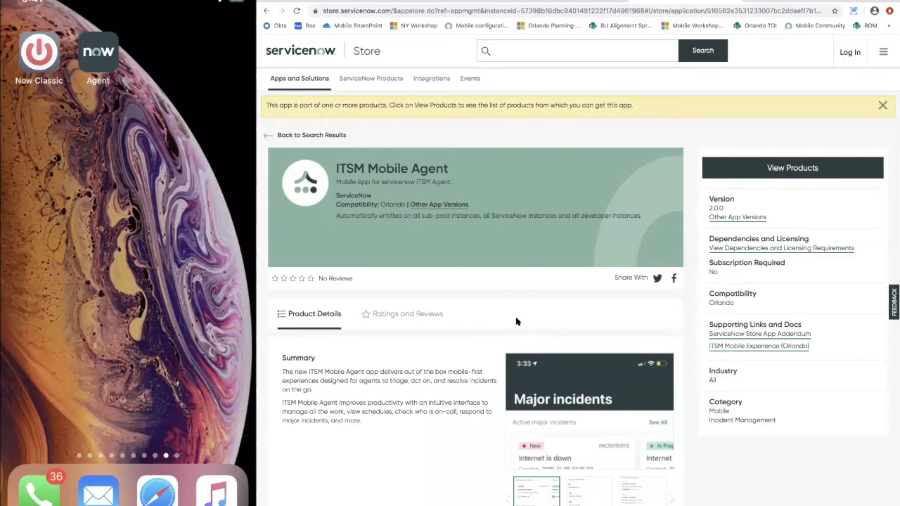
scroll(546, 316, down, 1)
scroll(546, 319, up, 1)
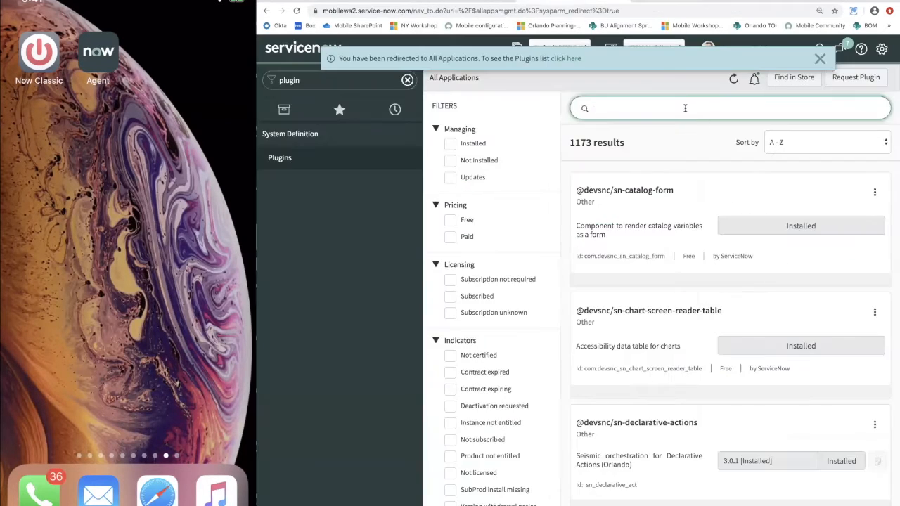
Search the instance's All Applications list for "itsm mobile"
click(684, 107)
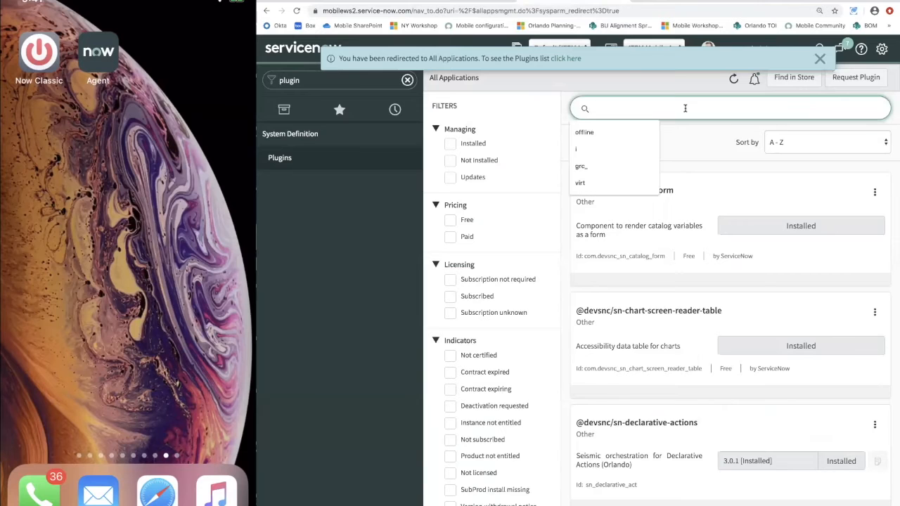
text(itsm mobile)
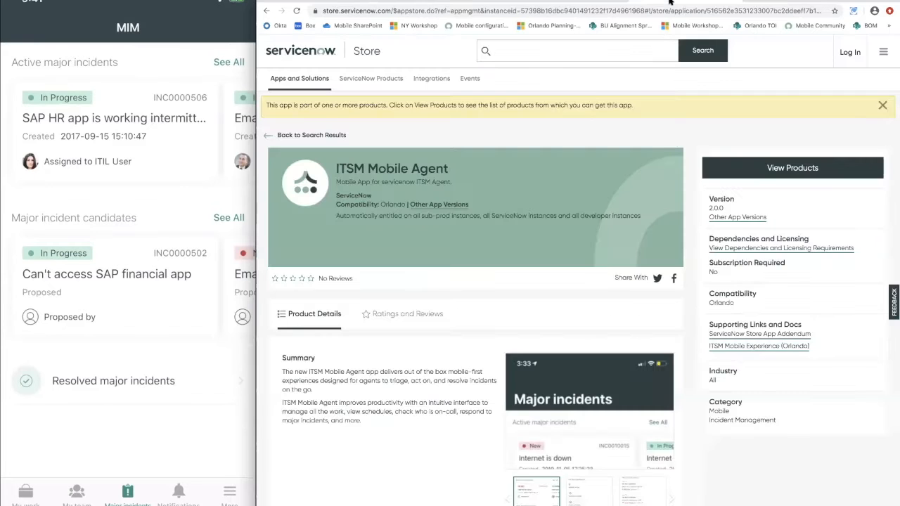
Go to the bookmarked Mobile Community forum and open the featured article "Updated Mobile Implementation Guide for Orlando"
click(812, 27)
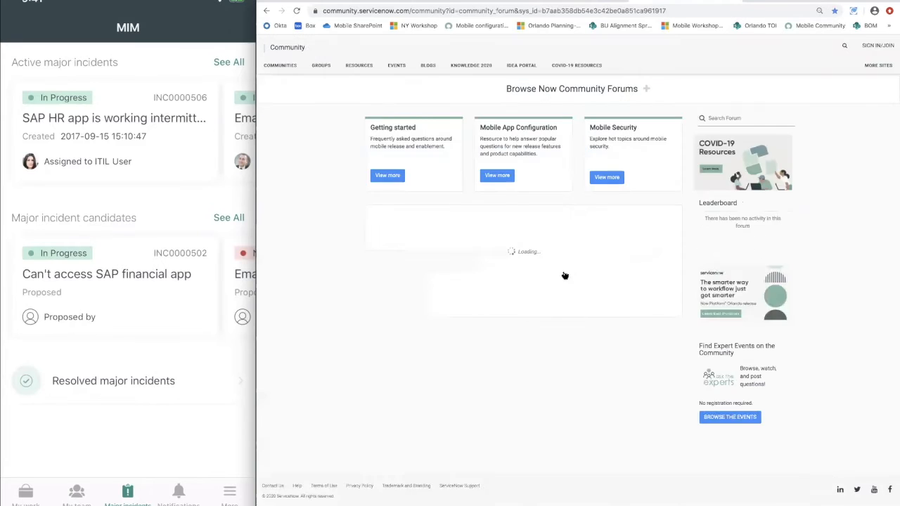
scroll(487, 345, down, 1)
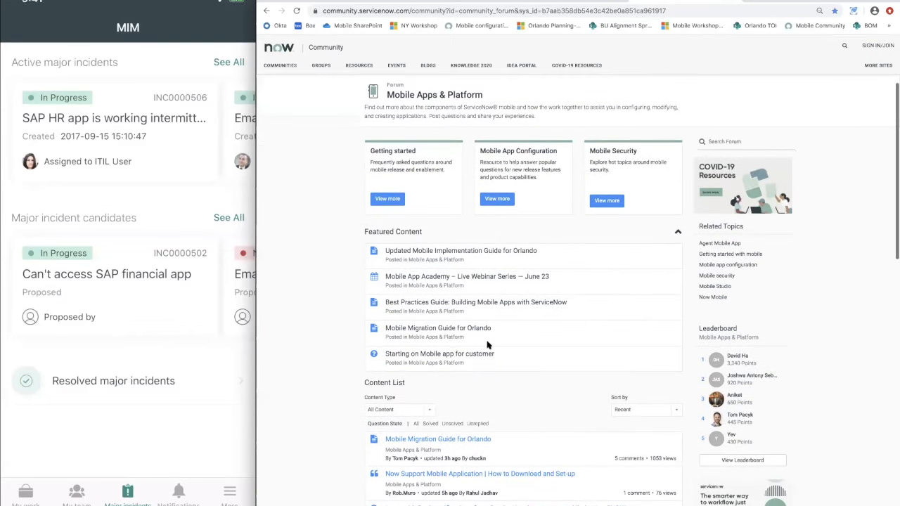
scroll(509, 345, down, 1)
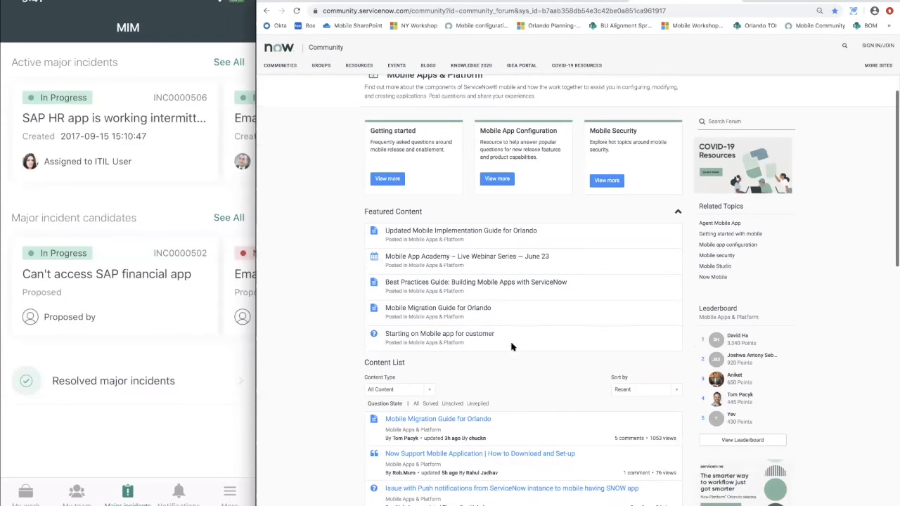
scroll(499, 346, down, 1)
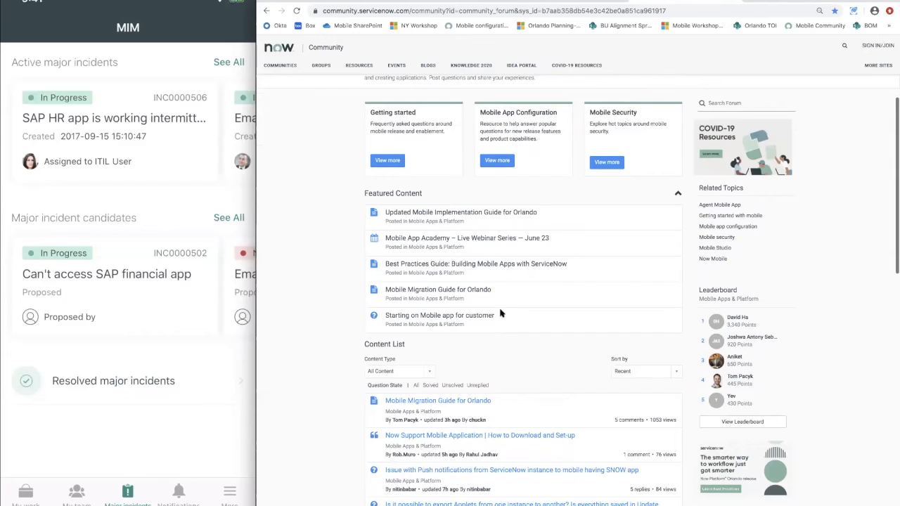
click(439, 213)
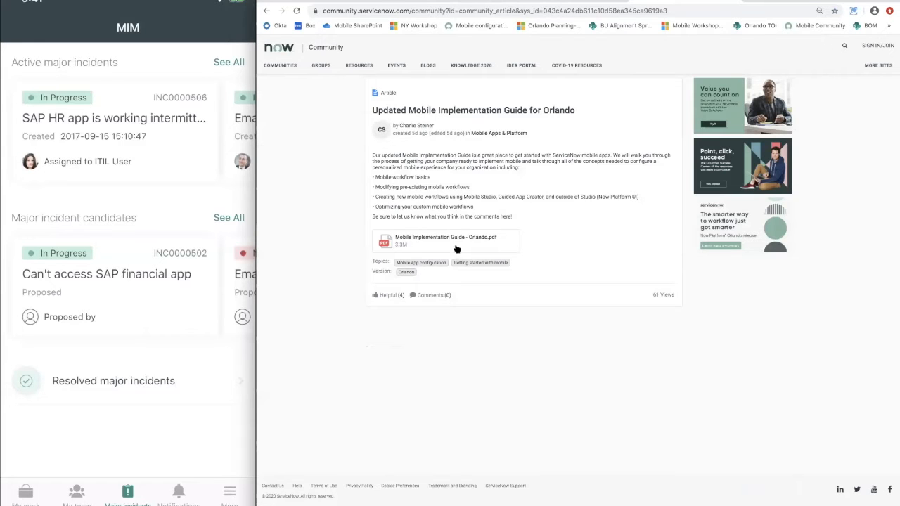
Open the Mobile Implementation Guide - Orlando PDF and look through its table of contents
click(363, 2)
scroll(426, 187, down, 2)
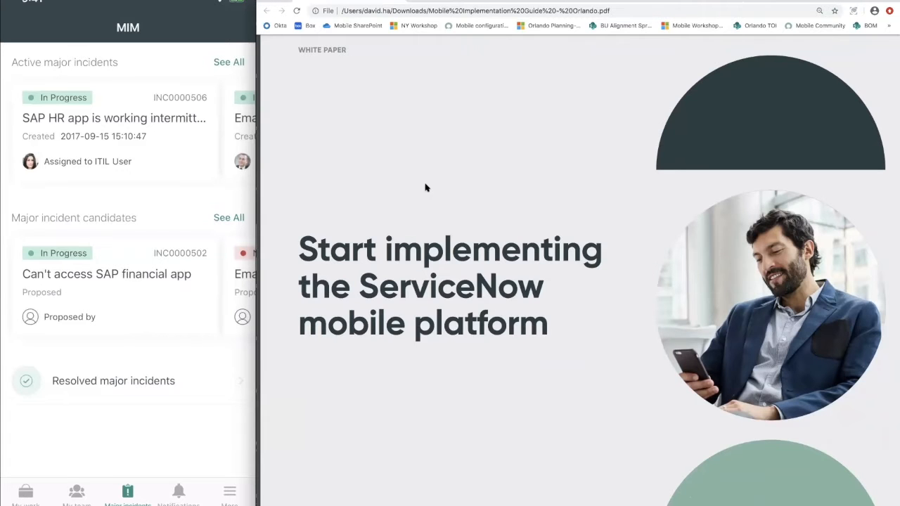
scroll(425, 187, down, 5)
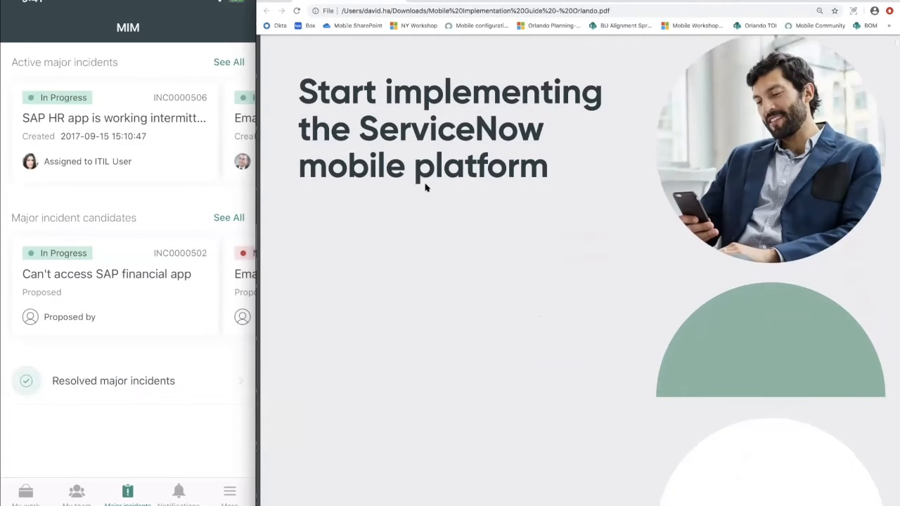
scroll(425, 187, down, 12)
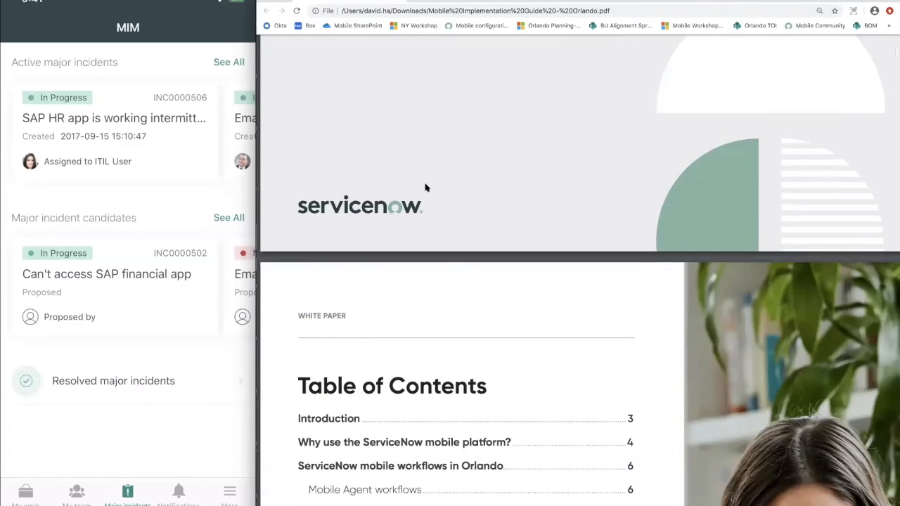
scroll(426, 187, down, 10)
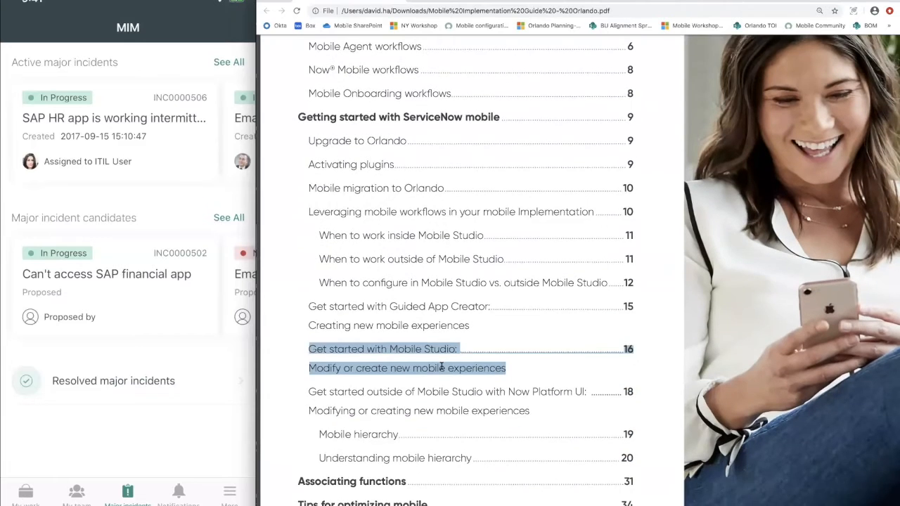
scroll(441, 366, down, 1)
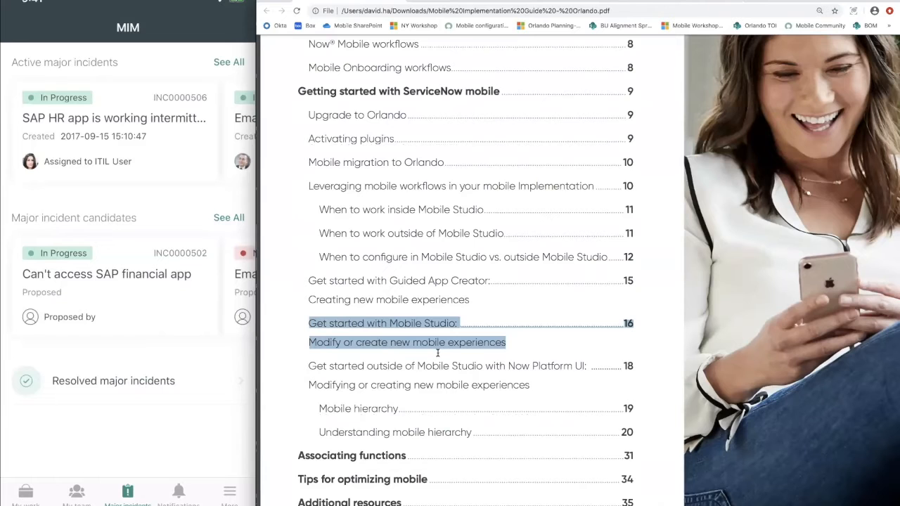
scroll(437, 353, down, 2)
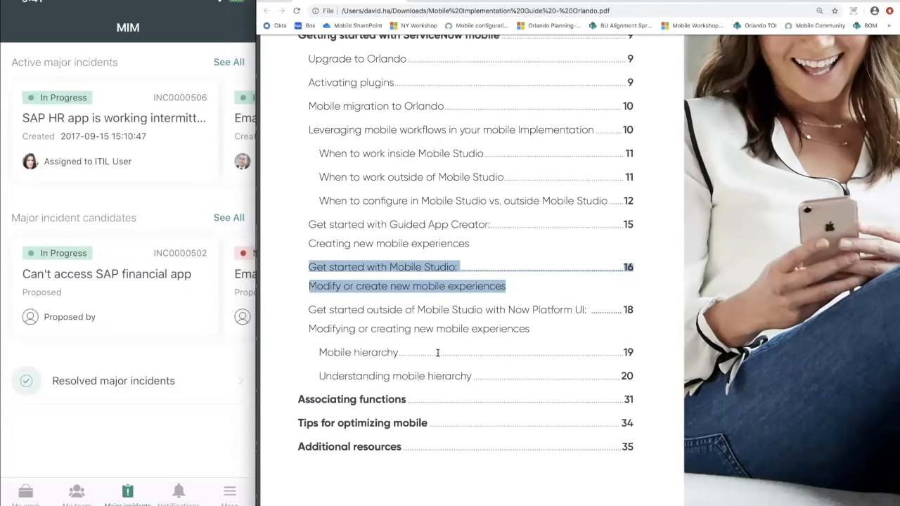
Page through the implementation guide to section 6, "Get Started with Mobile Studio: Modify or create new mobile experiences"
scroll(437, 353, down, 20)
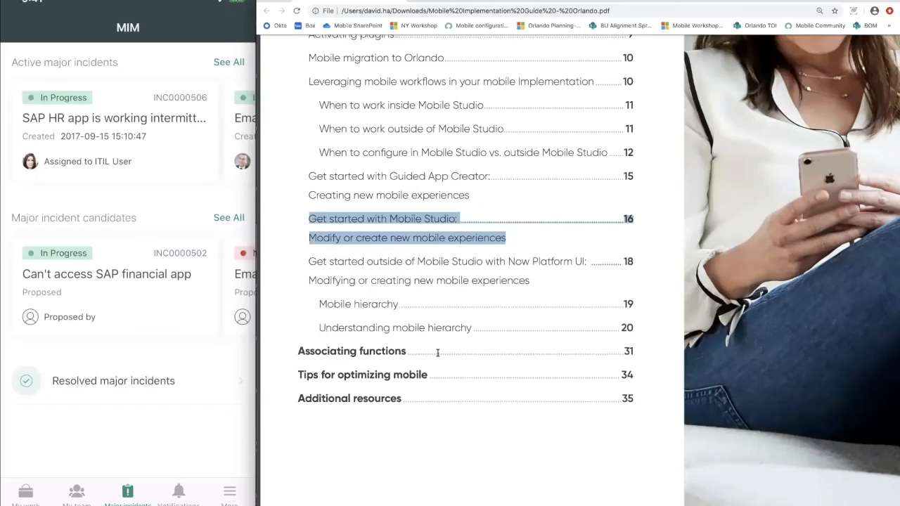
scroll(437, 353, down, 20)
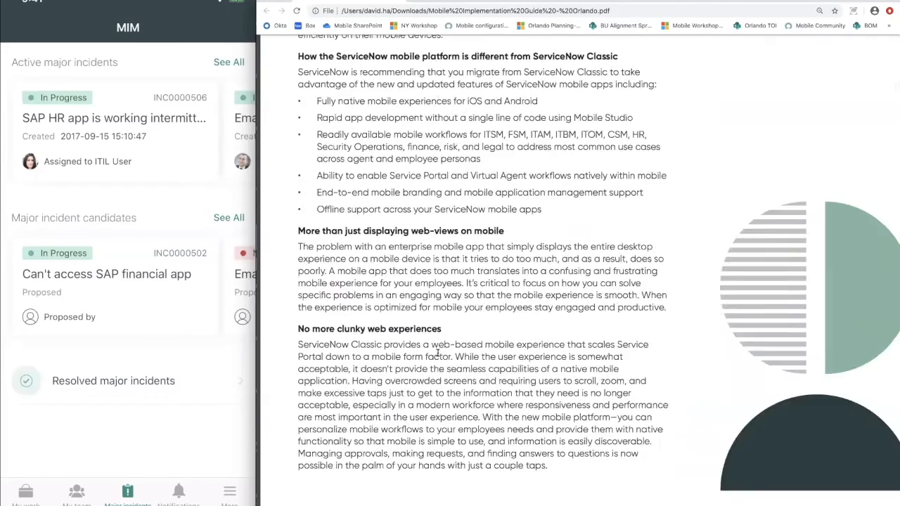
scroll(438, 354, down, 20)
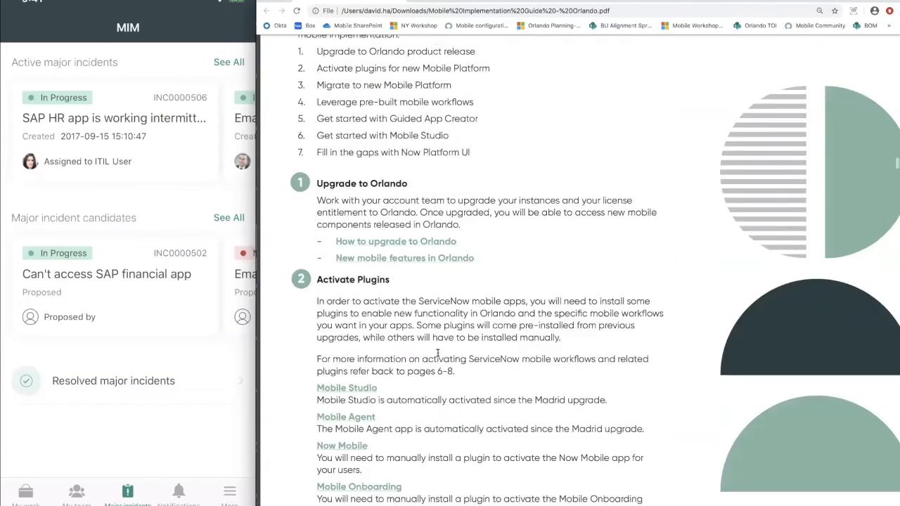
scroll(437, 353, down, 20)
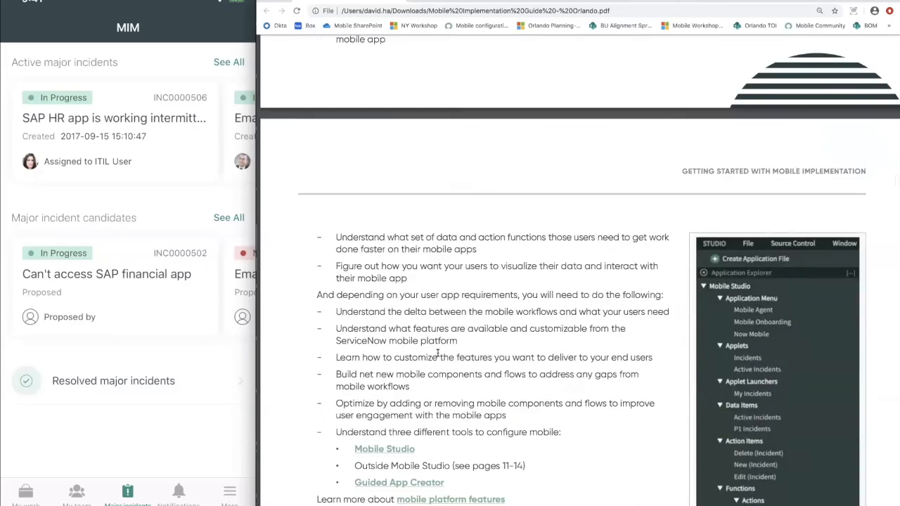
scroll(437, 353, down, 15)
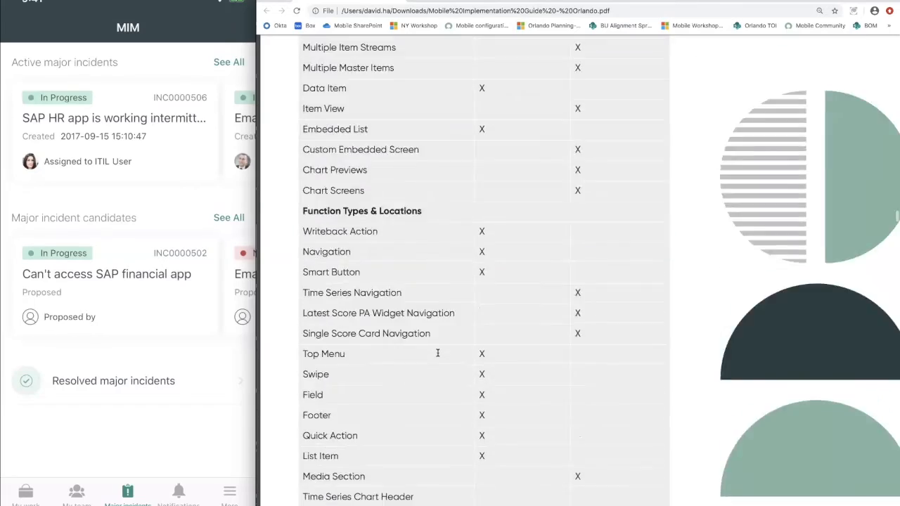
scroll(437, 353, down, 20)
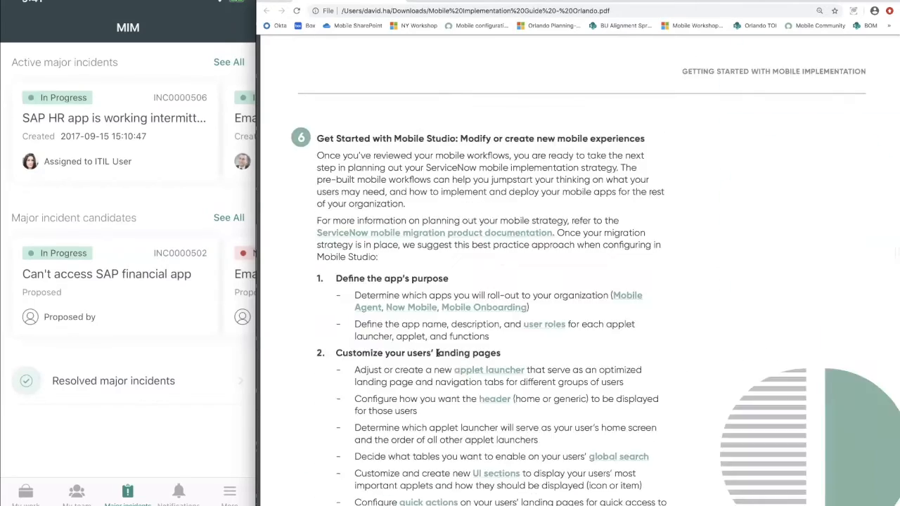
scroll(437, 353, up, 10)
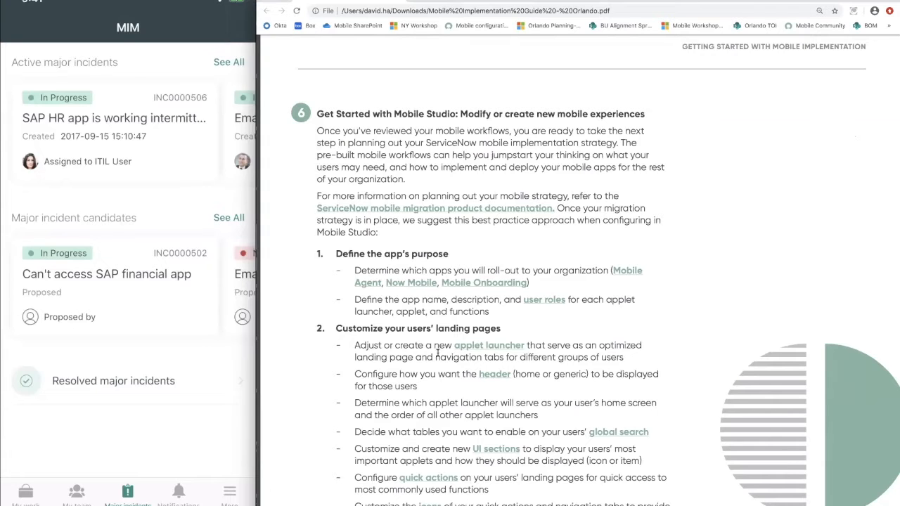
Read the Mobile Studio best practices on the app's purpose, users' landing pages, needed information and data visualization
scroll(464, 354, down, 1)
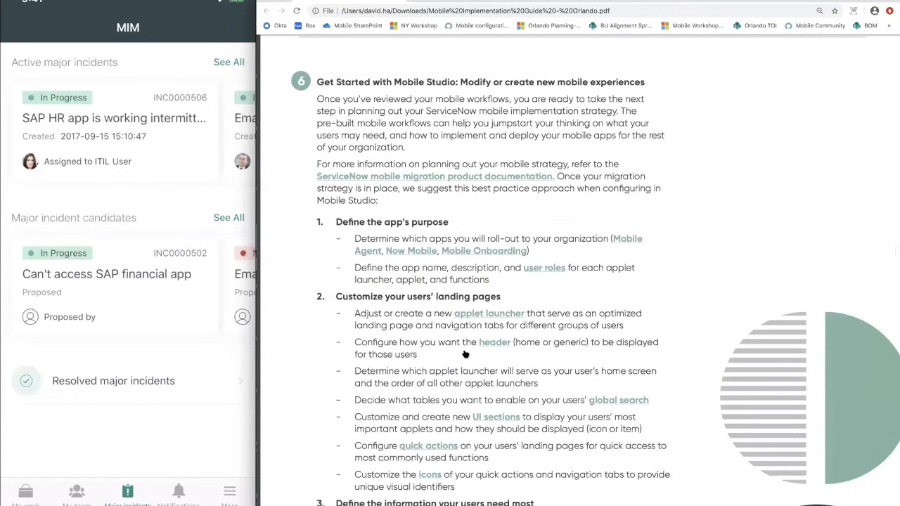
scroll(465, 354, down, 1)
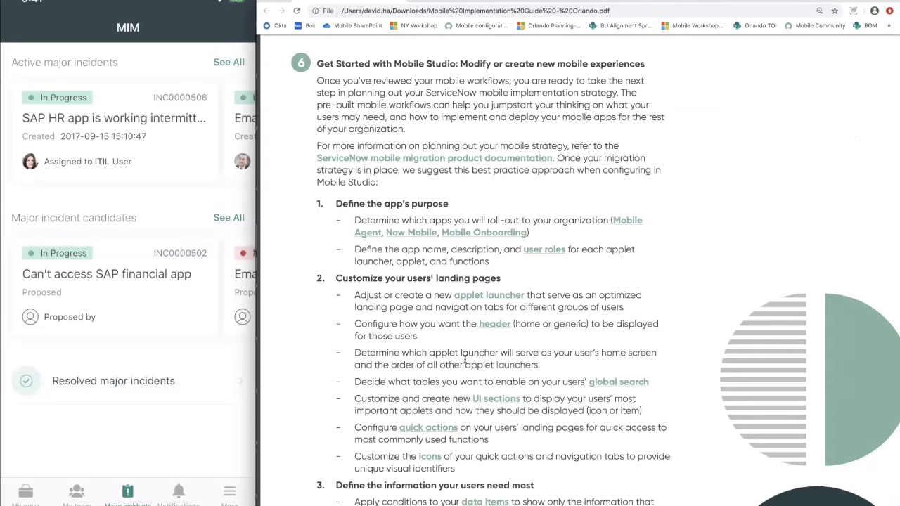
scroll(465, 359, down, 1)
scroll(465, 359, down, 1)
scroll(465, 359, up, 1)
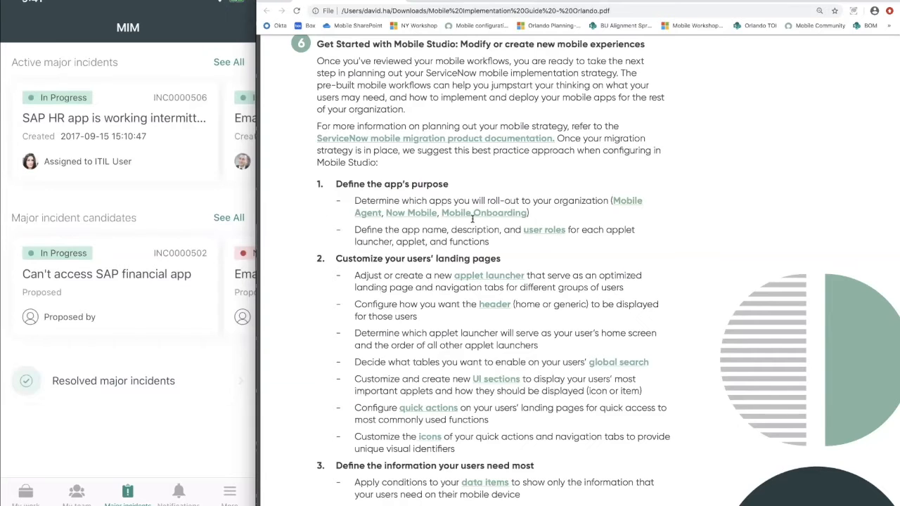
scroll(494, 283, down, 2)
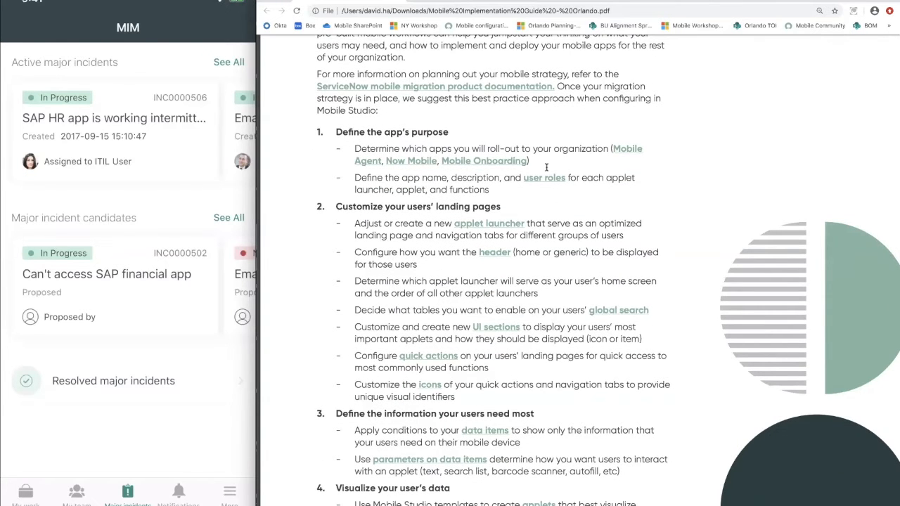
scroll(617, 205, down, 1)
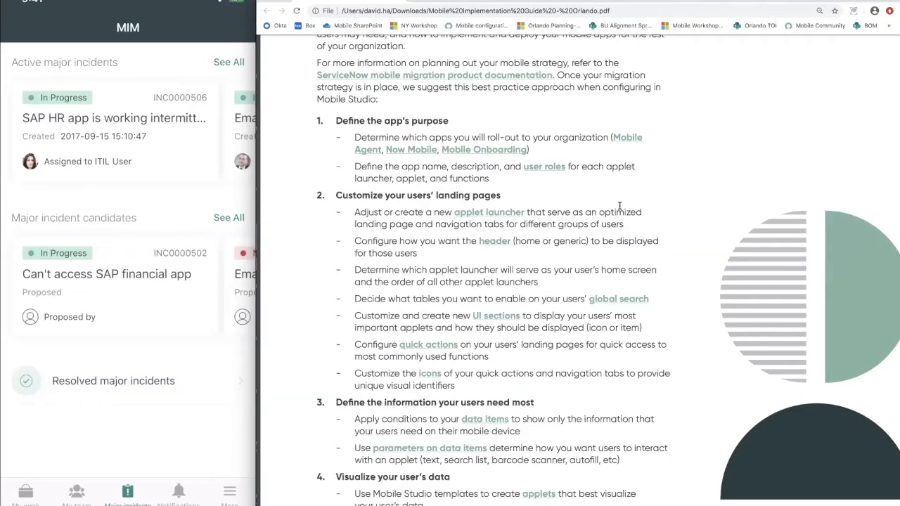
scroll(619, 205, down, 1)
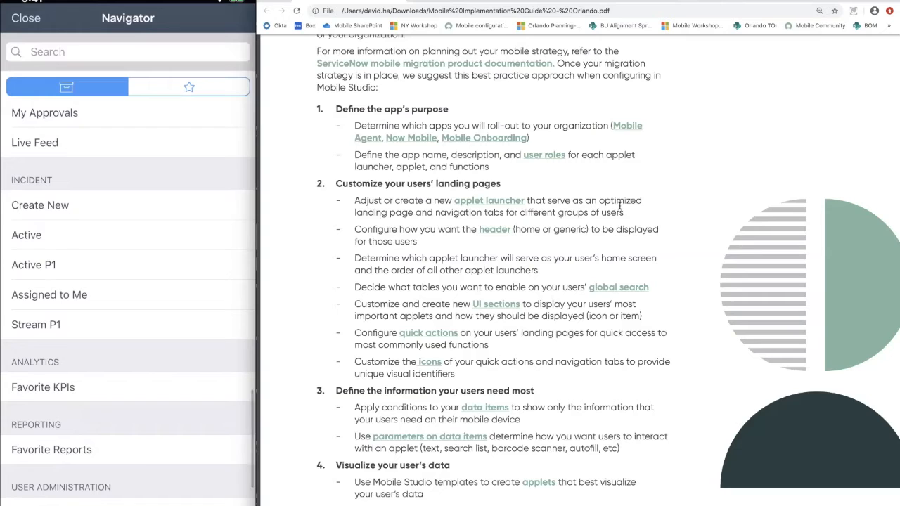
Open the Create New incident form in the mobile navigator and look through its fields, including resolution notes and additional comments
scroll(128, 281, down, 2)
click(40, 177)
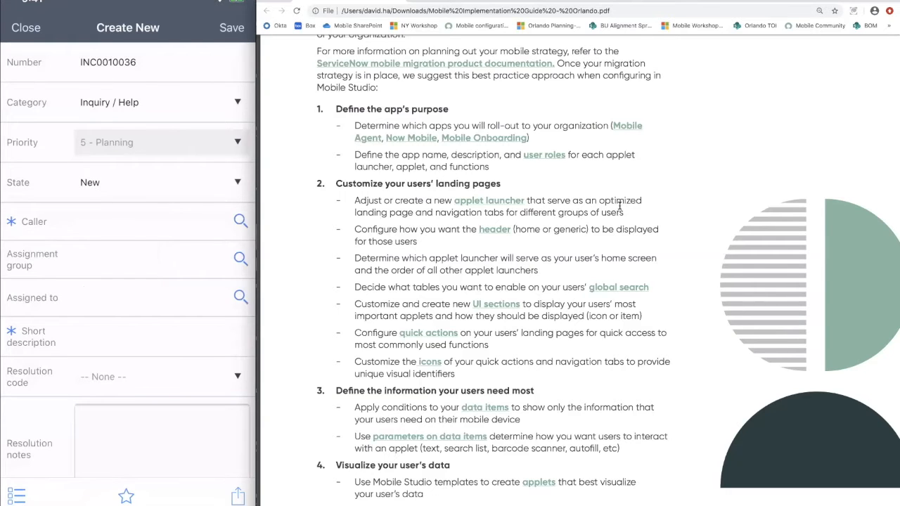
scroll(128, 260, down, 1)
scroll(128, 260, up, 1)
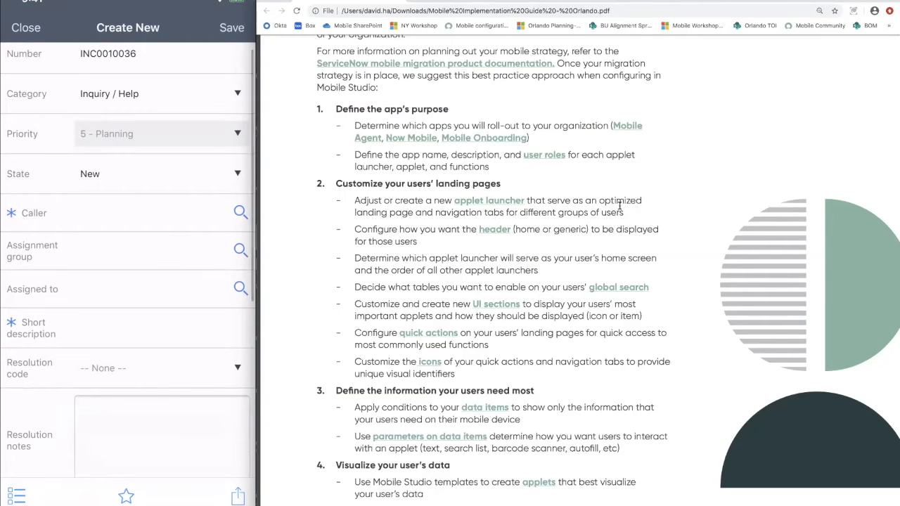
scroll(128, 260, down, 2)
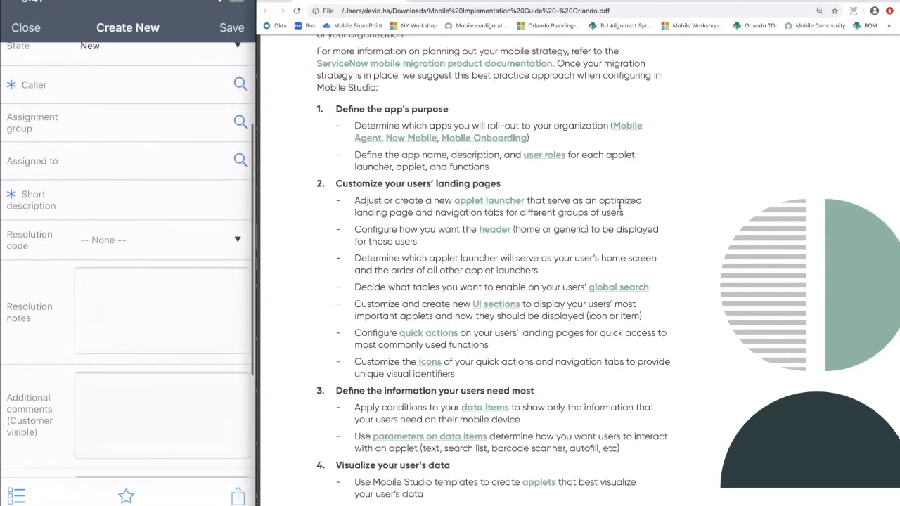
scroll(128, 260, up, 1)
scroll(128, 260, up, 2)
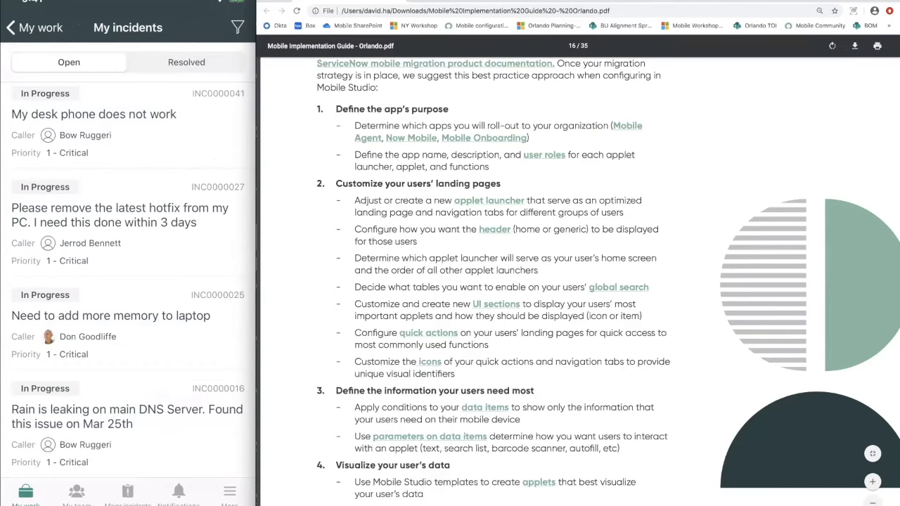
Switch to the ServiceNow instance, find Studio in the application navigator, launch it and open the ITSM Mobile Agent application
click(602, 1)
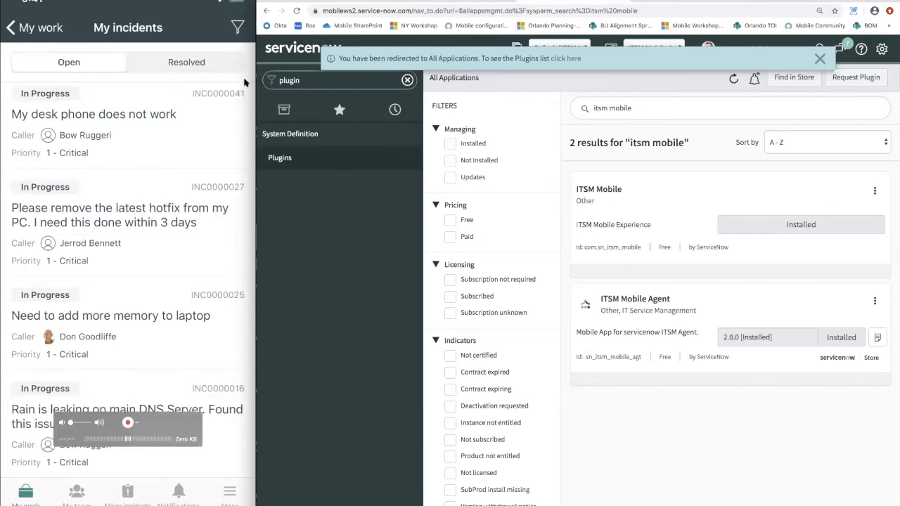
text(mbile)
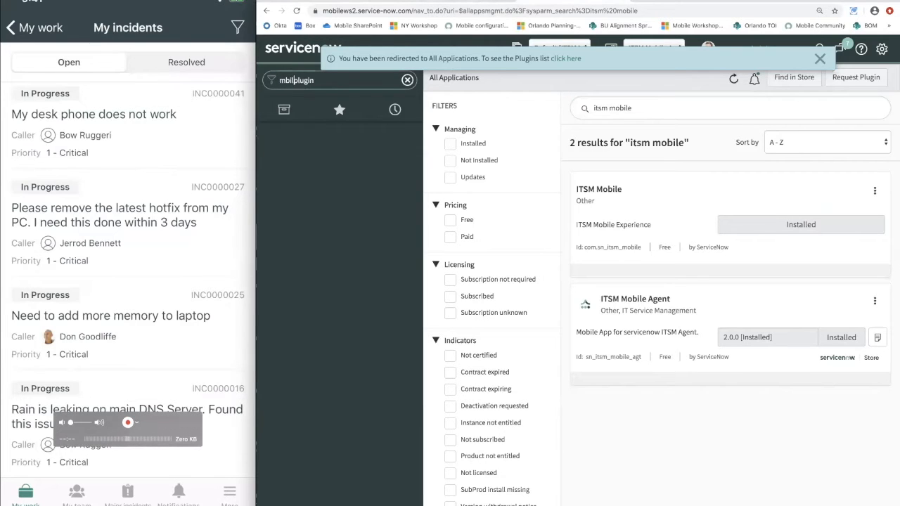
key(super+a)
text(studio)
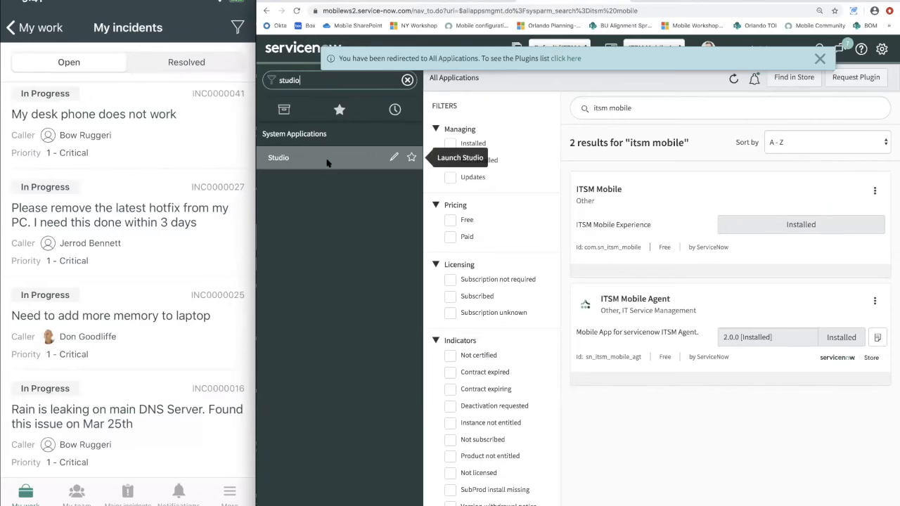
click(327, 162)
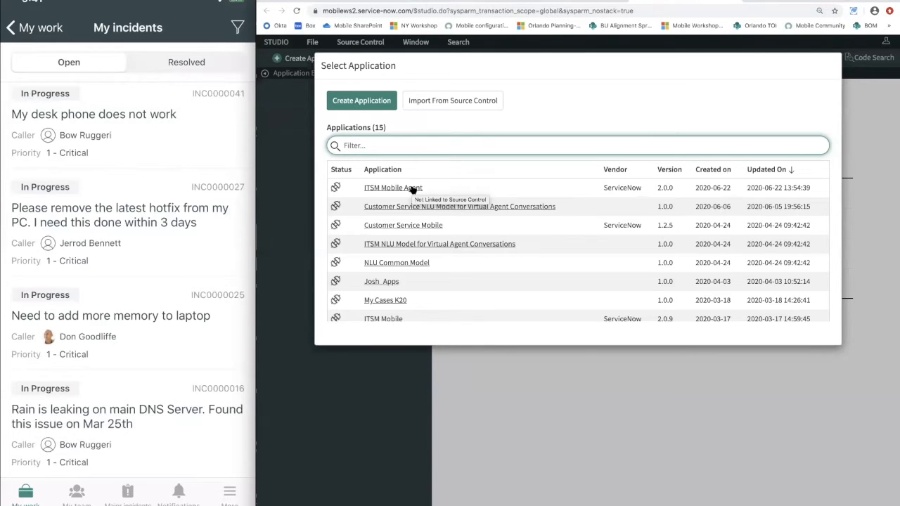
click(413, 188)
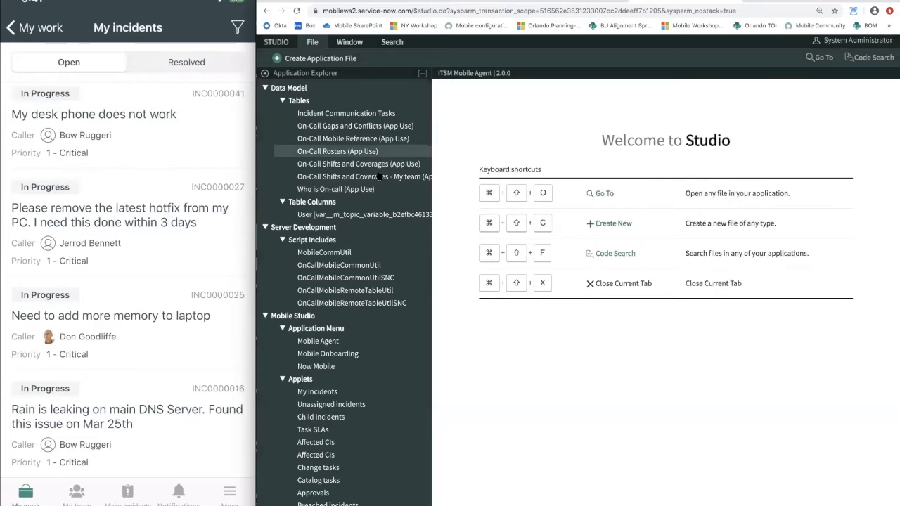
Collapse the whole Application Explorer tree and expand only the Data Items list under Mobile Studio
click(422, 74)
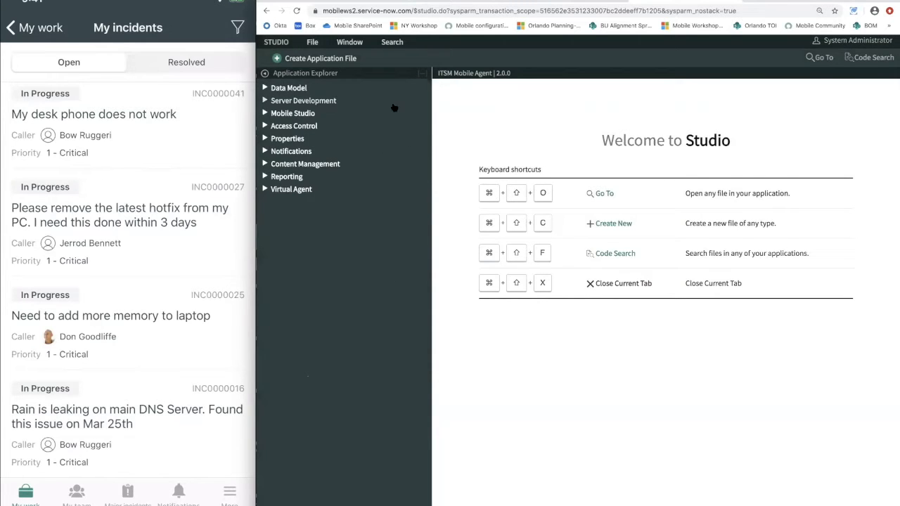
click(306, 116)
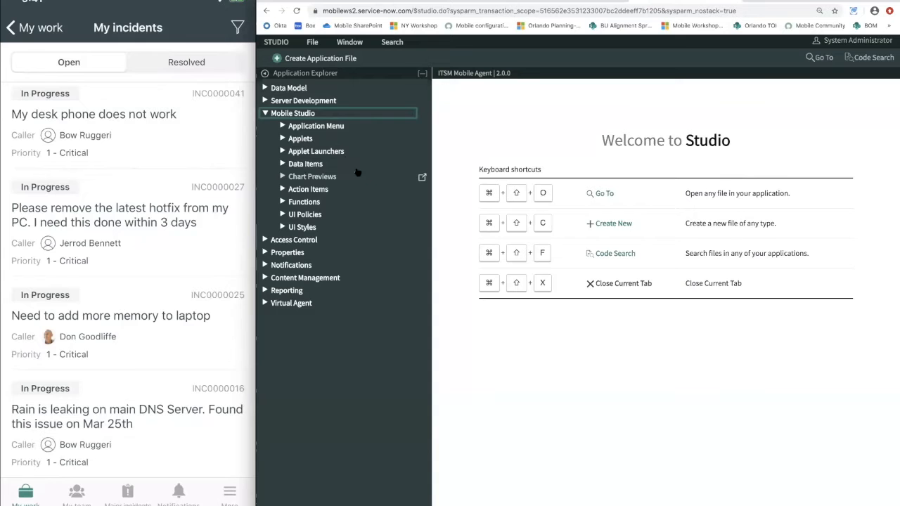
click(305, 167)
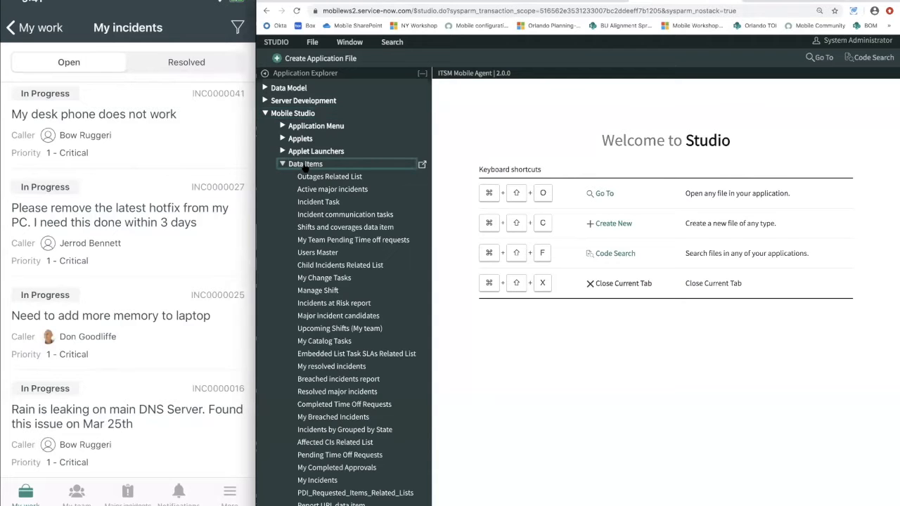
Search the page for "my incident" and open the My Incidents data item
scroll(317, 204, down, 2)
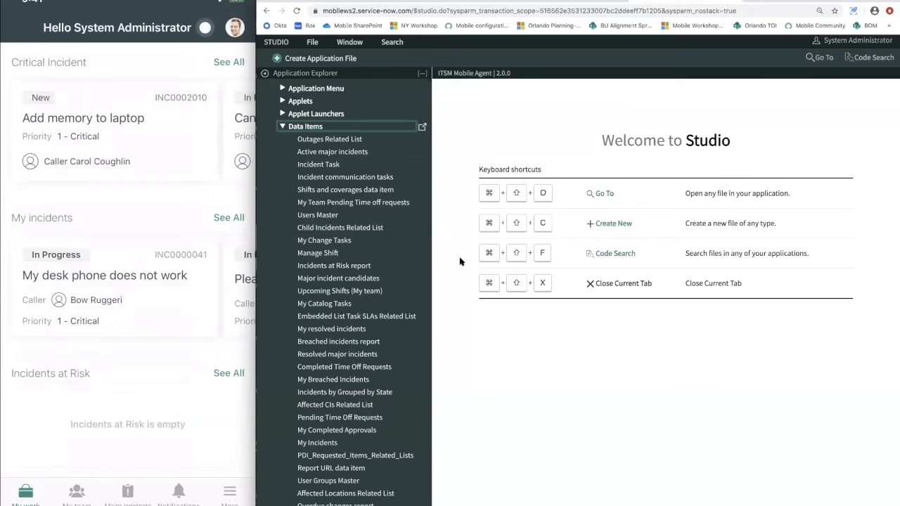
key(super+f)
text(my)
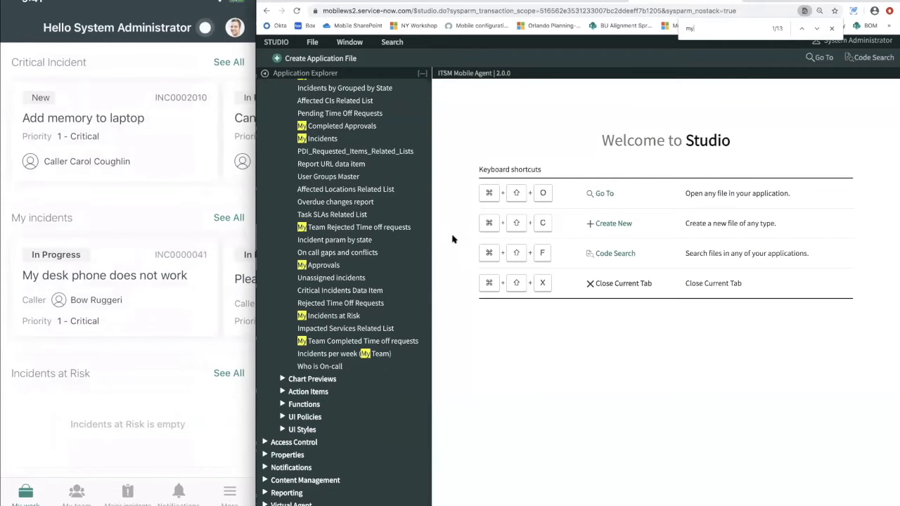
text( incident)
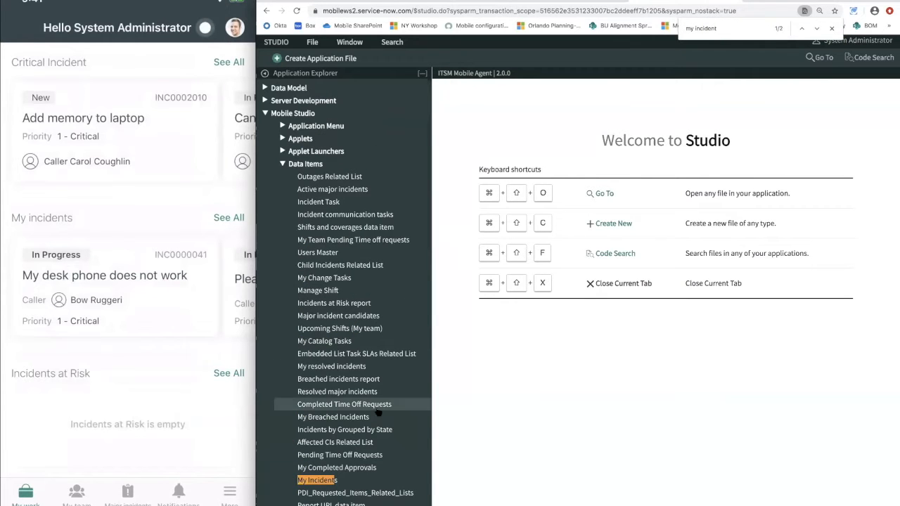
scroll(378, 412, down, 3)
click(426, 371)
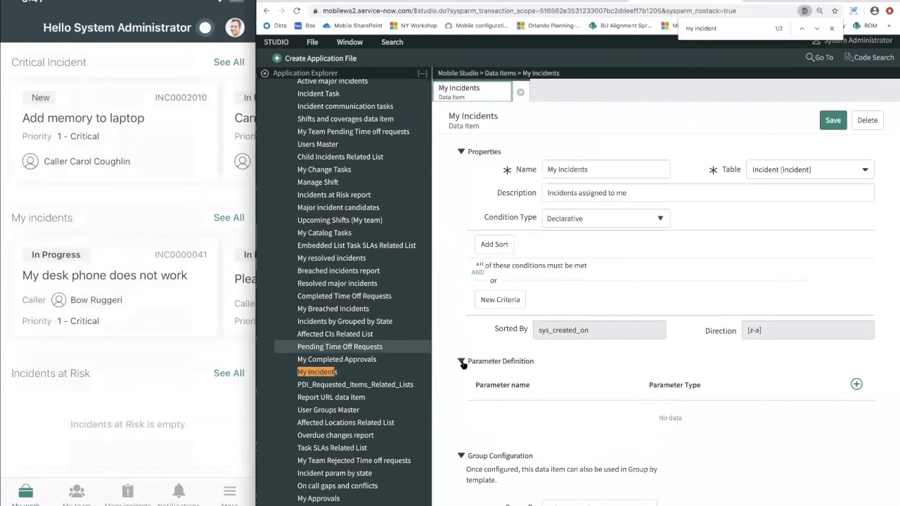
Expand the Applets list under Mobile Studio and look through its entries for the incident applets
scroll(303, 398, down, 4)
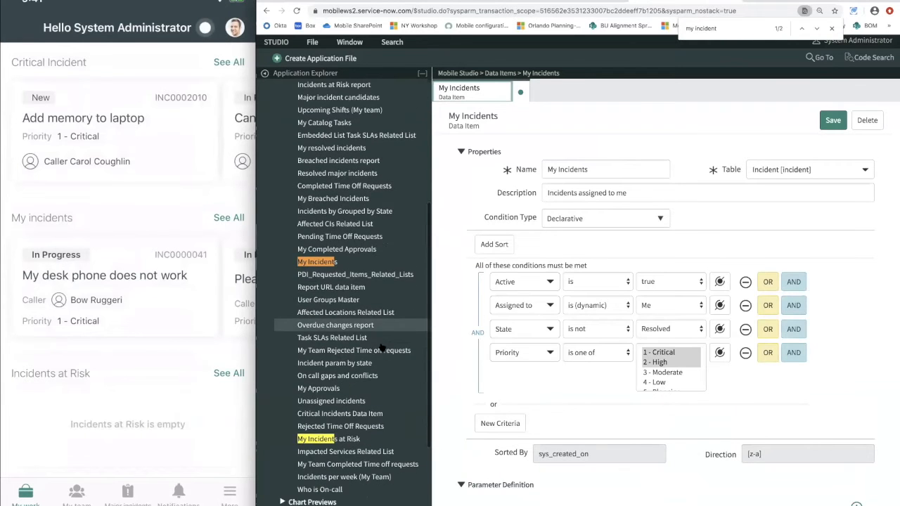
scroll(302, 316, up, 10)
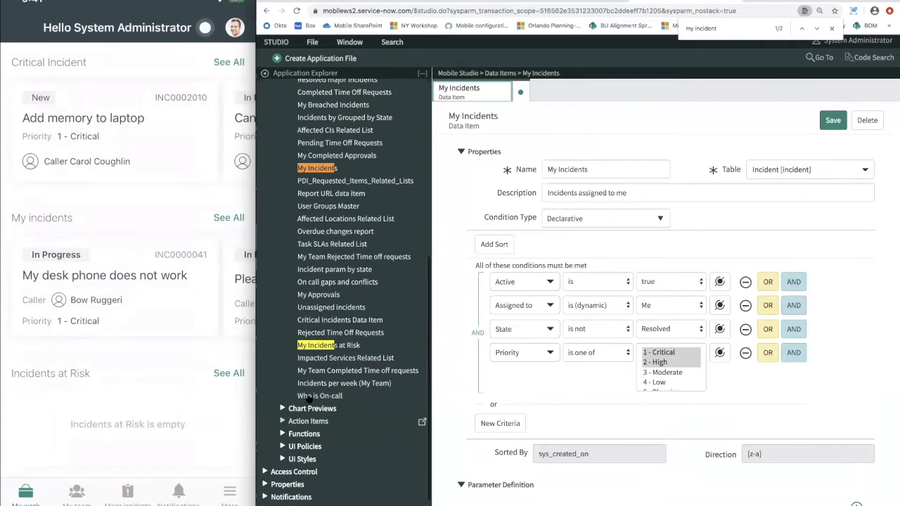
click(298, 163)
click(301, 138)
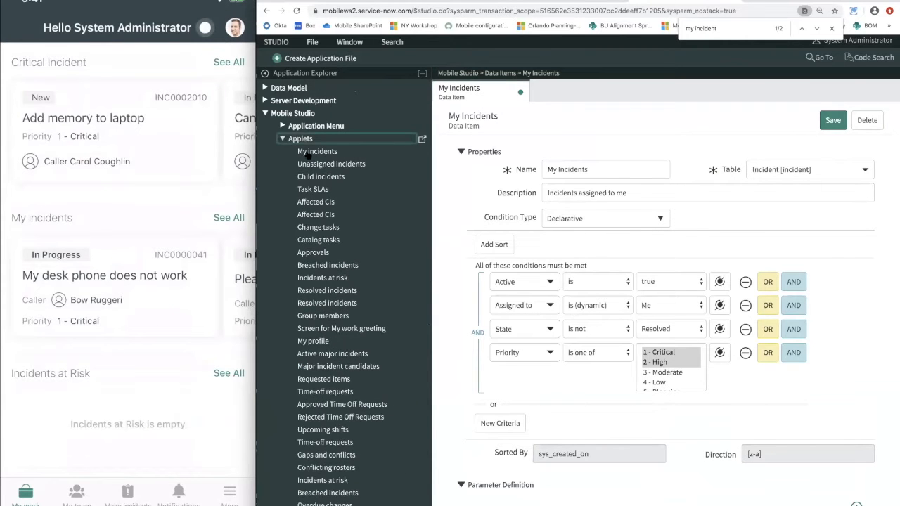
scroll(331, 241, down, 1)
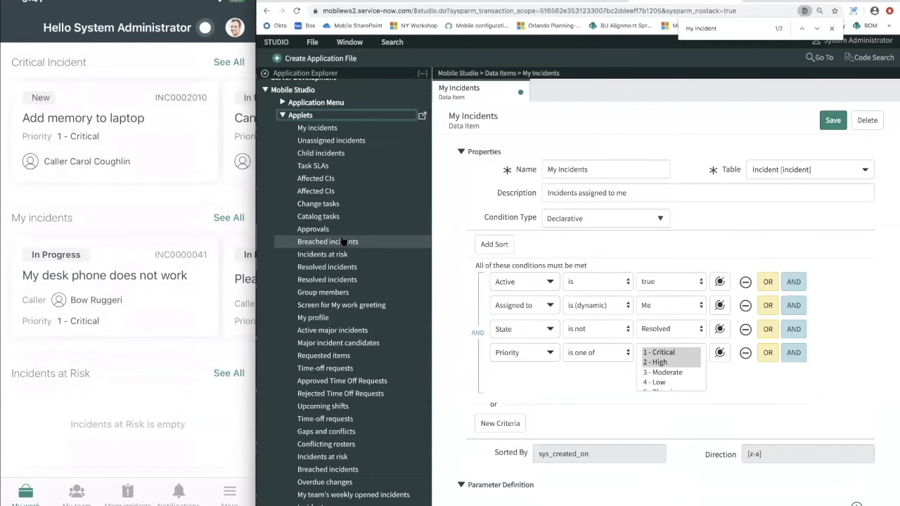
scroll(371, 364, down, 2)
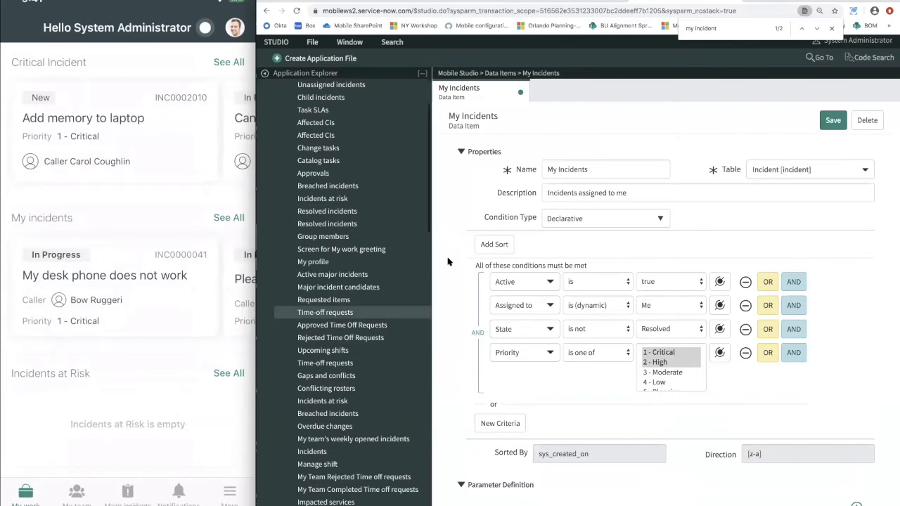
Search the page for "incident" and open the My incidents applet to view its list screen configuration
key(super+f)
text(incident)
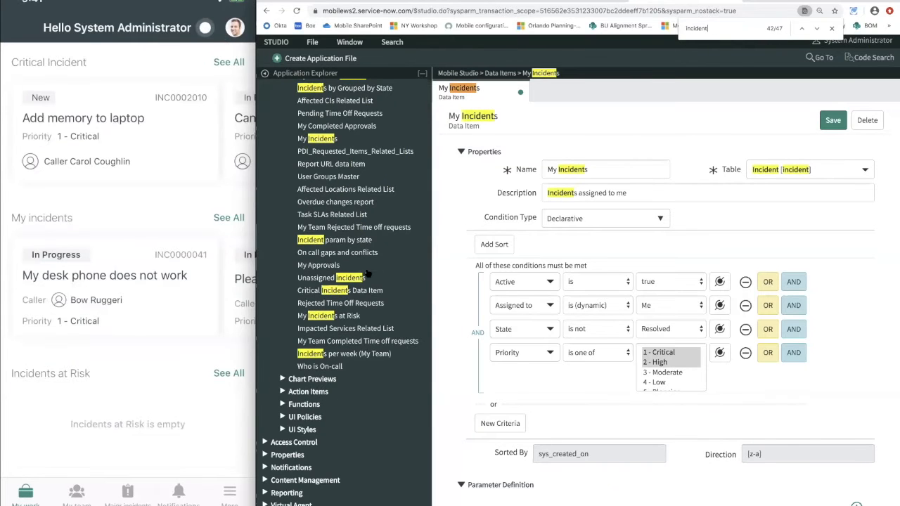
scroll(366, 272, up, 9)
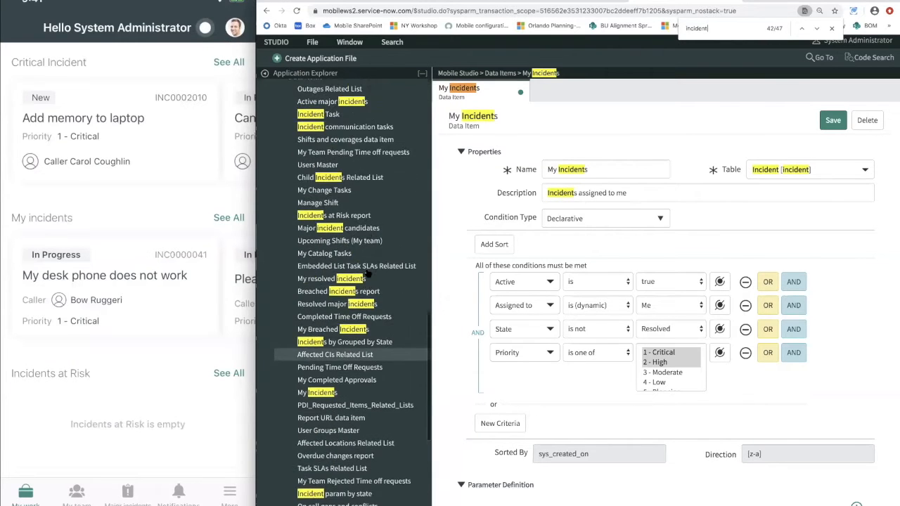
scroll(369, 273, down, 2)
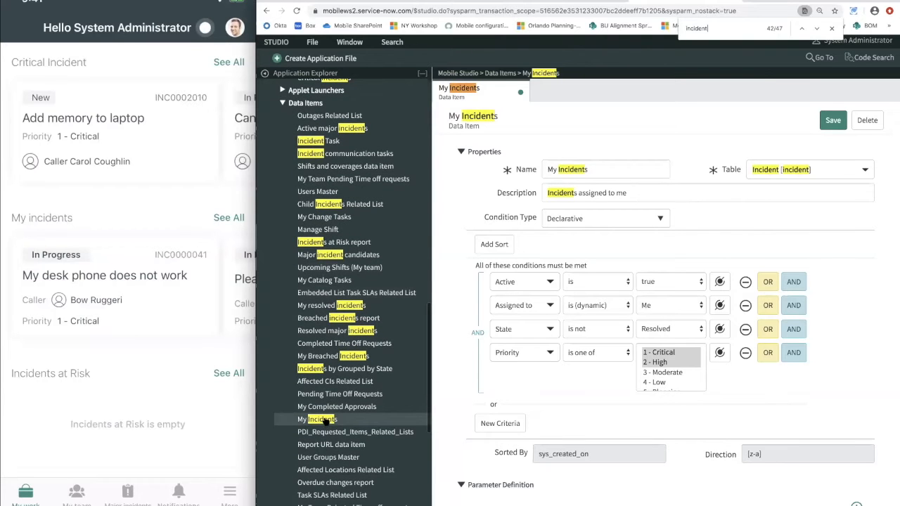
scroll(324, 420, up, 12)
scroll(339, 379, up, 7)
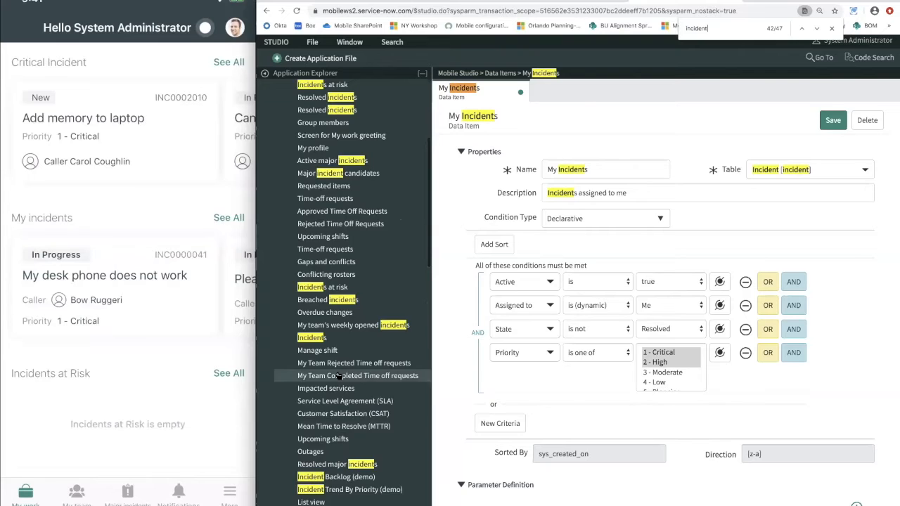
scroll(339, 377, up, 1)
click(313, 368)
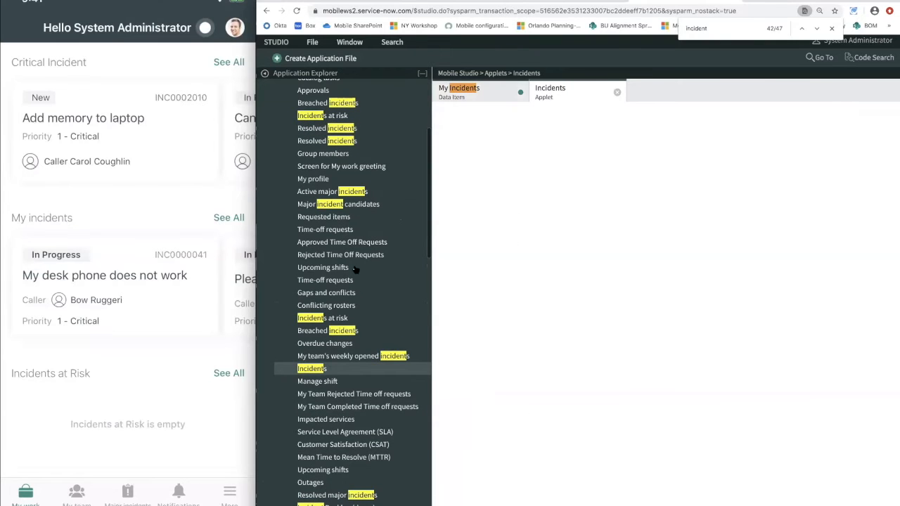
scroll(355, 269, up, 4)
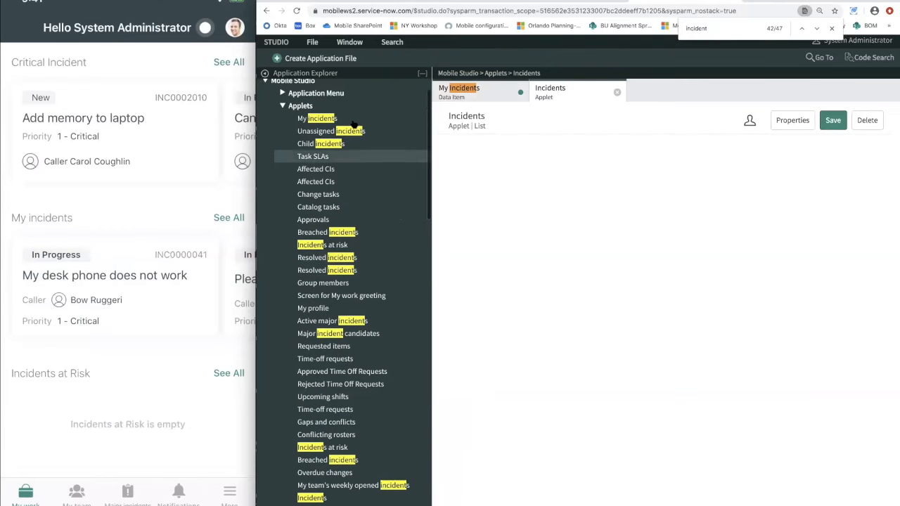
click(333, 118)
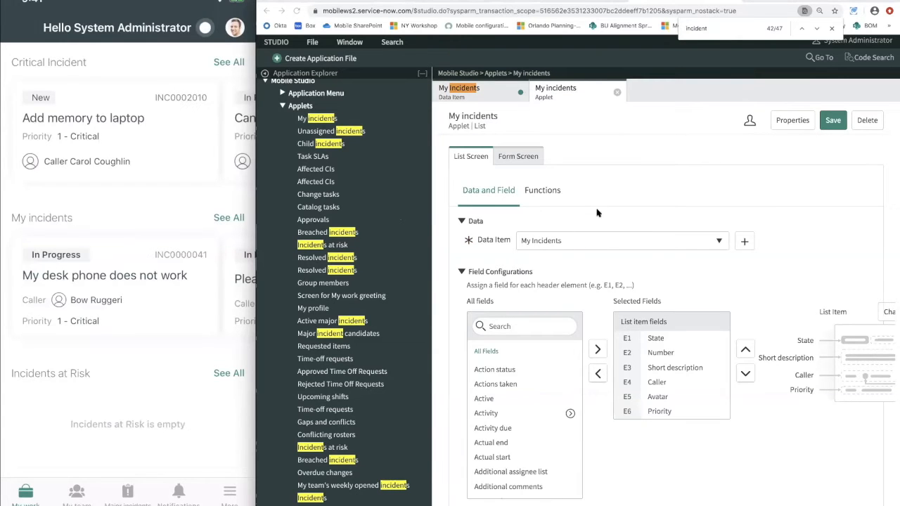
In the My Incidents data item, set the Priority condition to 1 - Critical, 2 - High and 3 - Moderate, and save
click(444, 98)
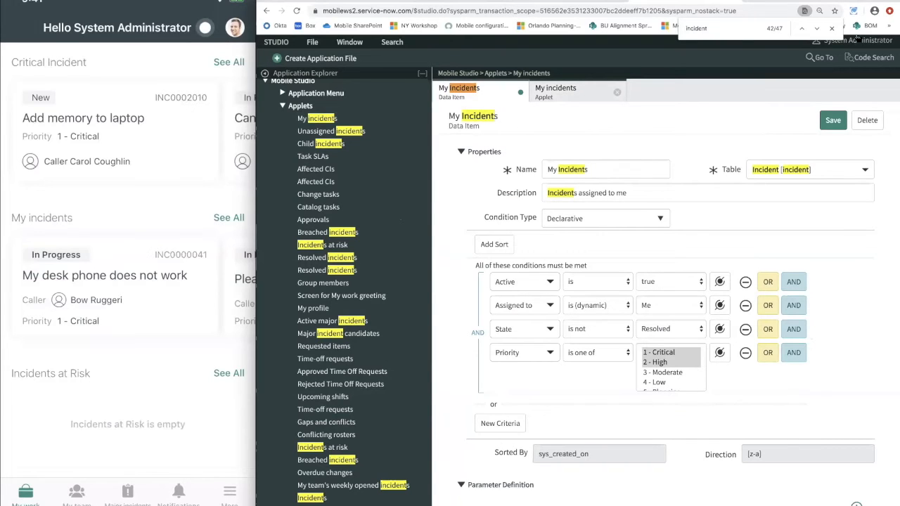
click(831, 28)
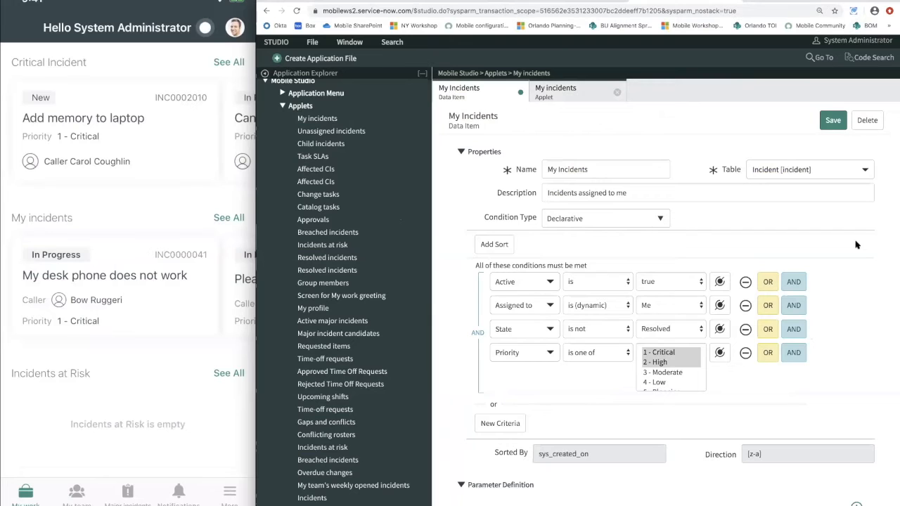
scroll(855, 245, down, 2)
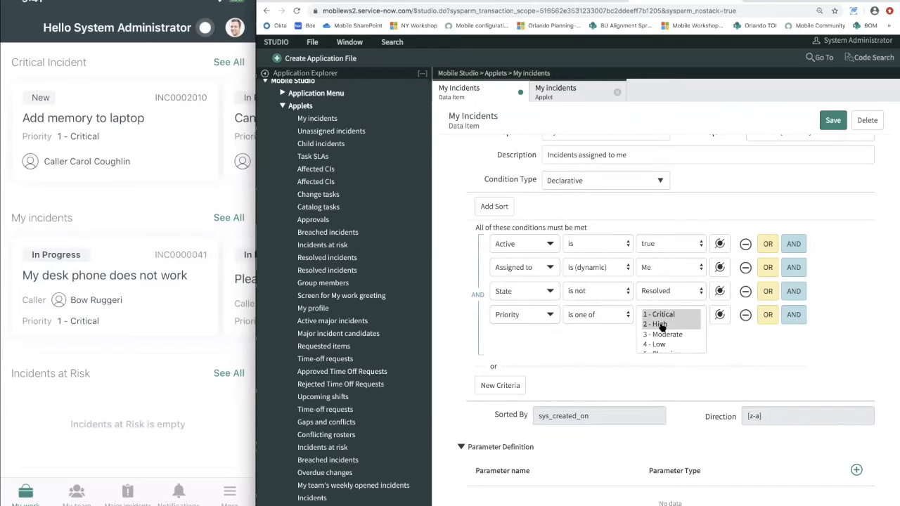
key(ctrl+shift+f)
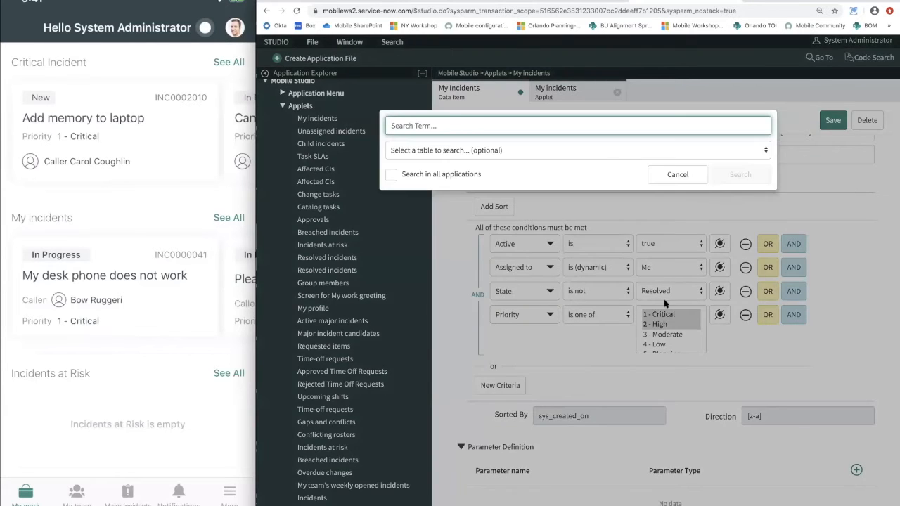
key(Escape)
click(661, 335)
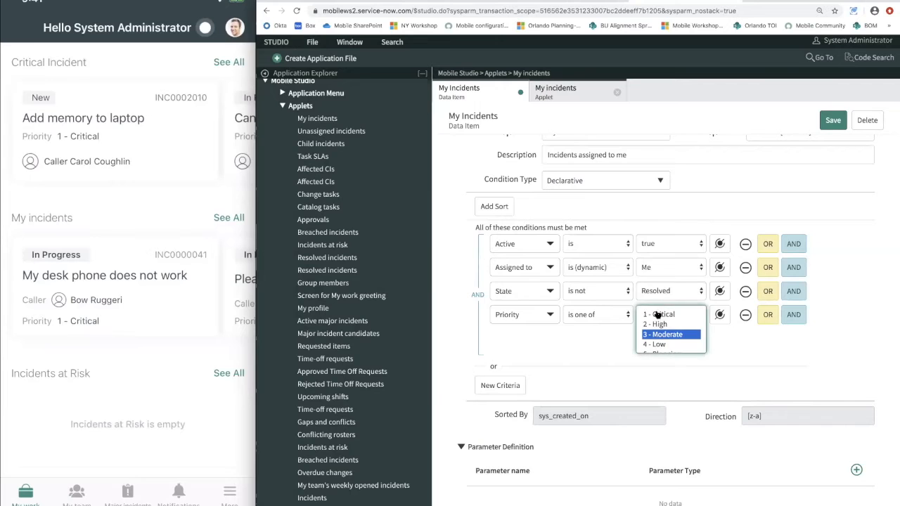
shift+click(658, 315)
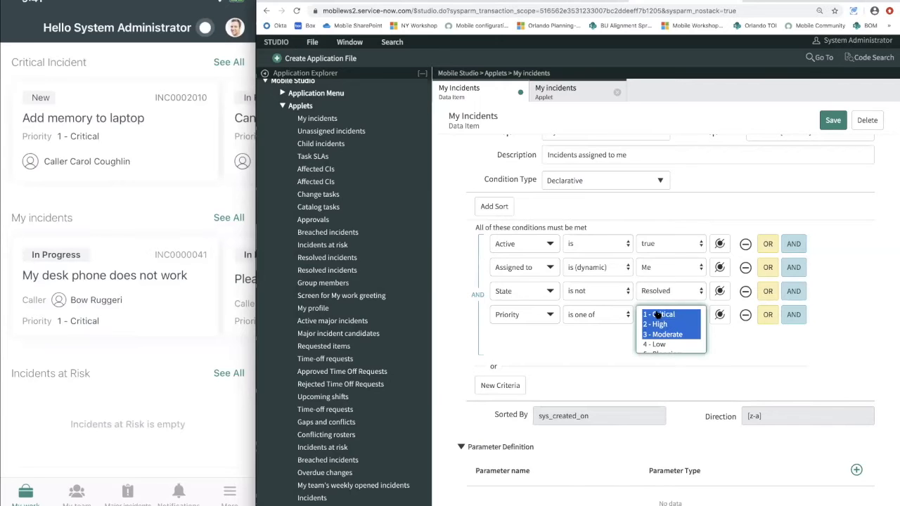
click(833, 121)
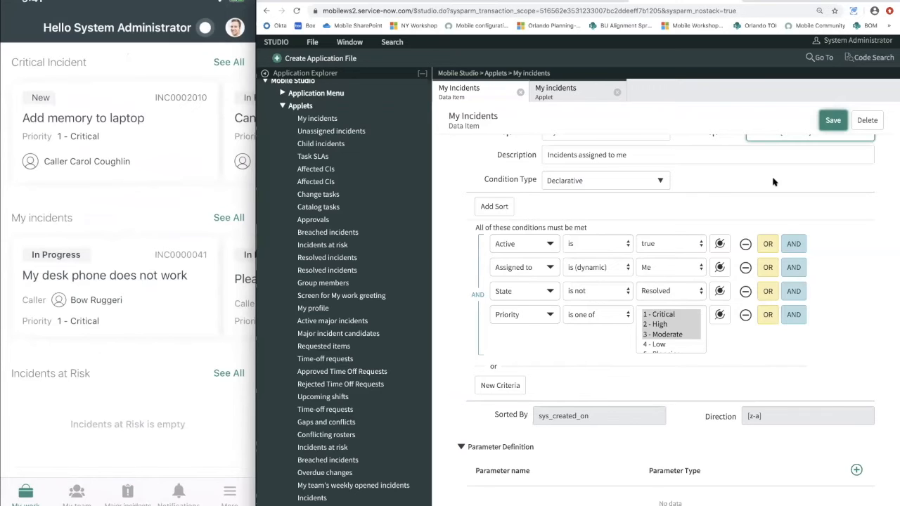
Collapse the Application Explorer tree, expand UI Styles under Mobile Studio, and start a new UI Style record
click(745, 191)
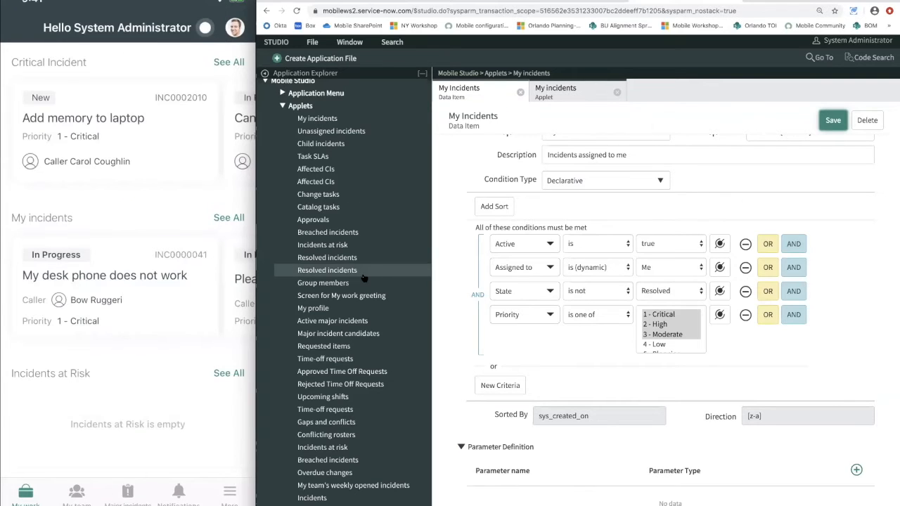
scroll(363, 278, down, 10)
scroll(406, 103, up, 15)
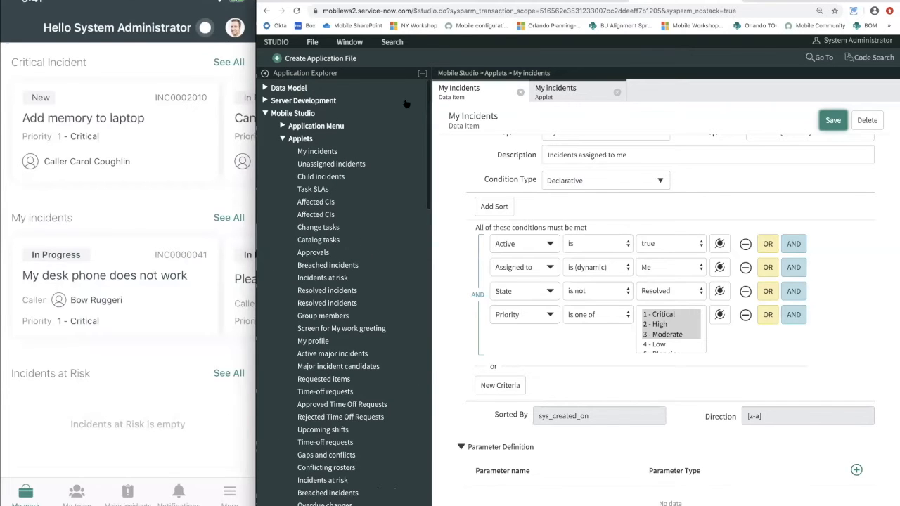
click(422, 73)
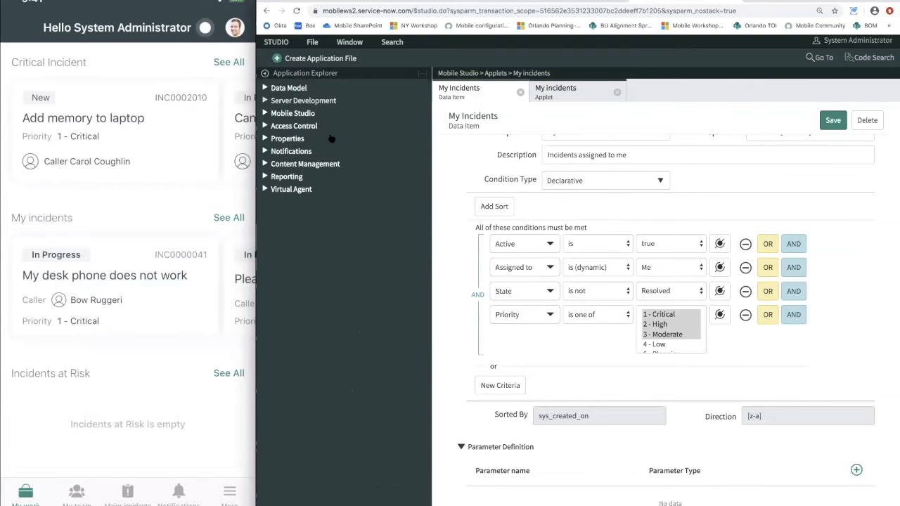
click(290, 113)
click(313, 228)
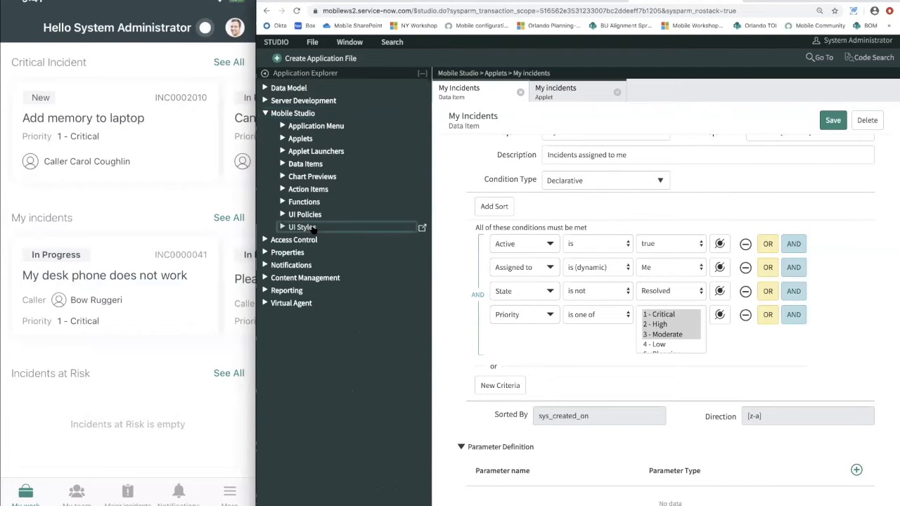
click(422, 229)
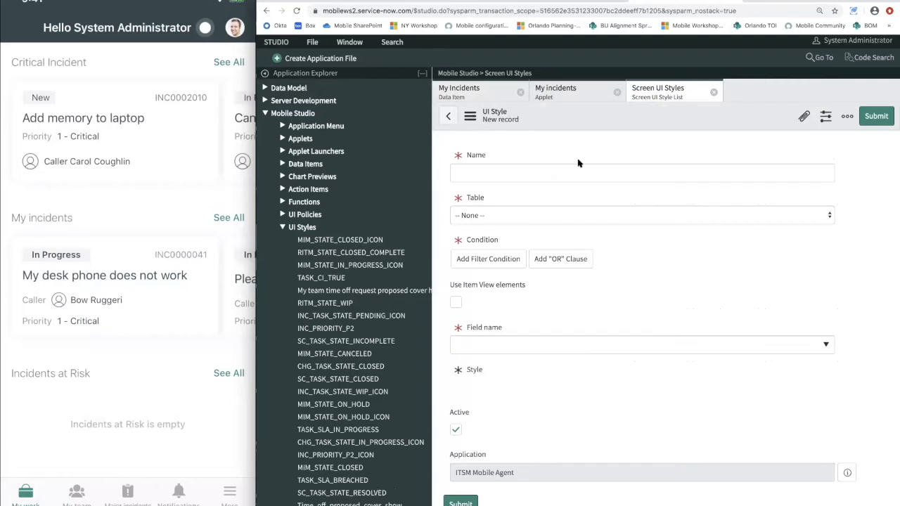
Name the UI style my_incident_state_in_progress_DH and set its table to Incident [incident]
click(565, 174)
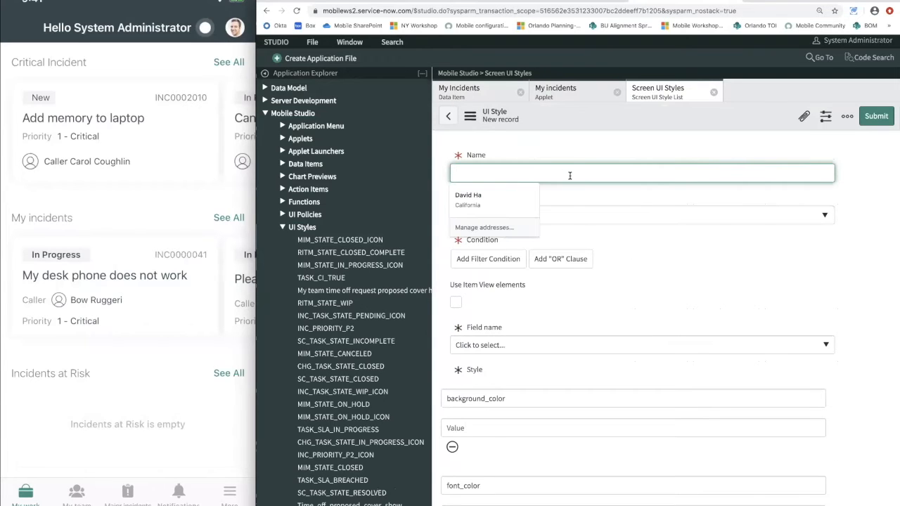
text(my_incident_state_in_progress_DH)
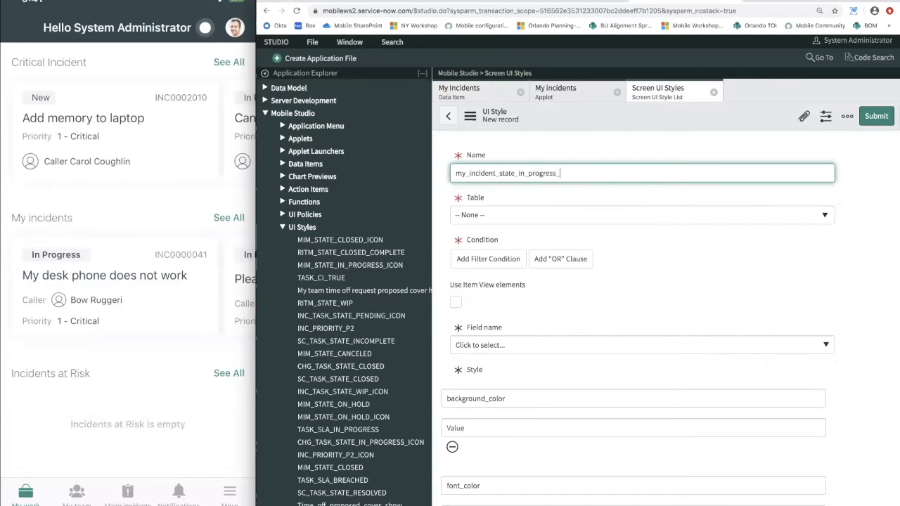
click(558, 217)
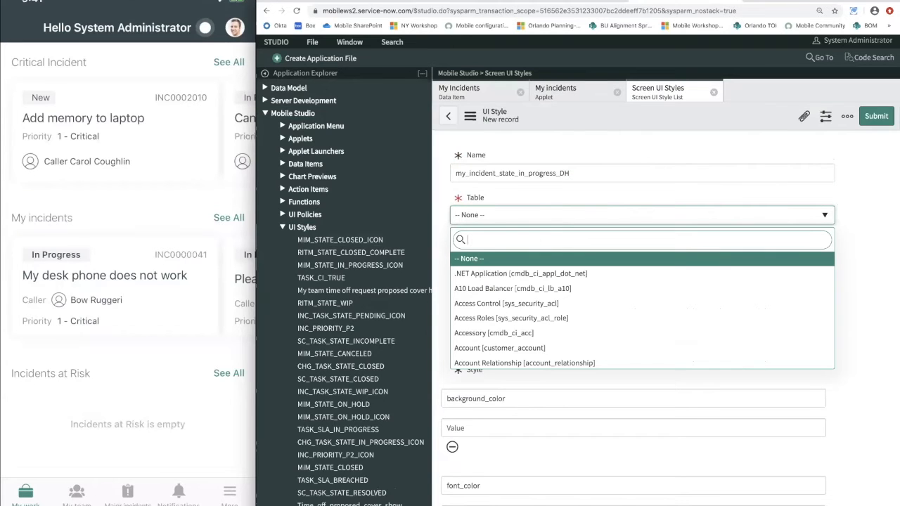
text(incident)
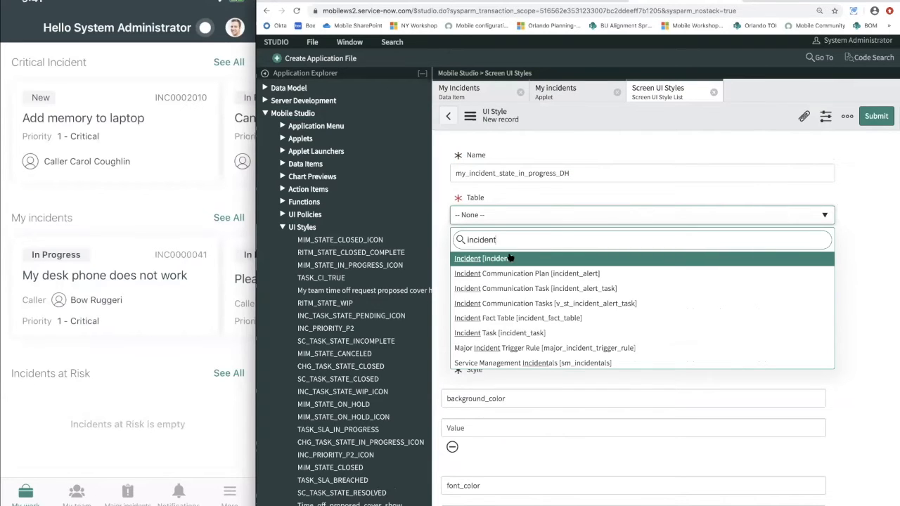
click(511, 258)
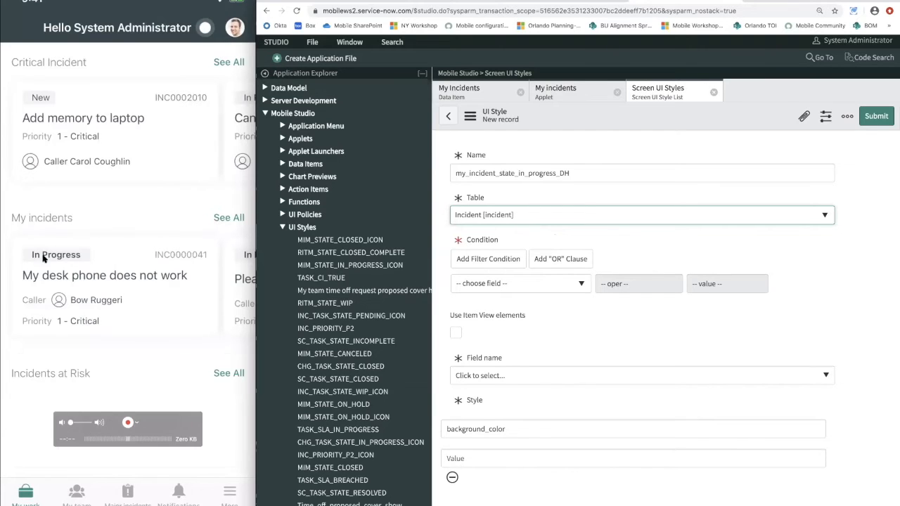
Set the UI style's condition to State is In Progress
click(552, 283)
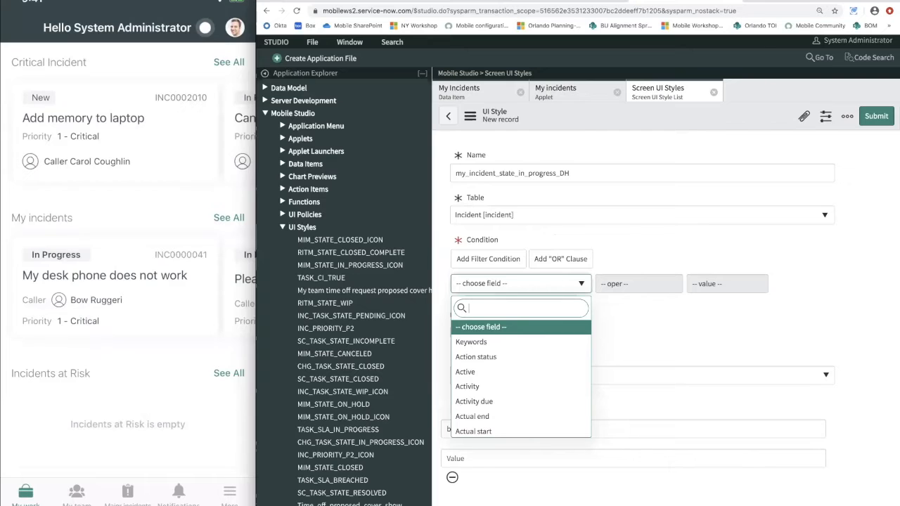
text(state)
key(Down)
key(Down)
key(Return)
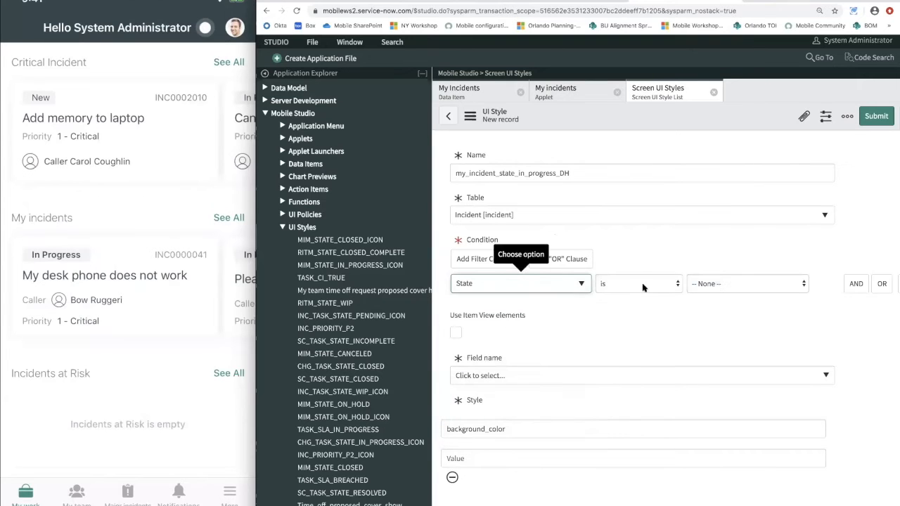
click(717, 290)
click(722, 305)
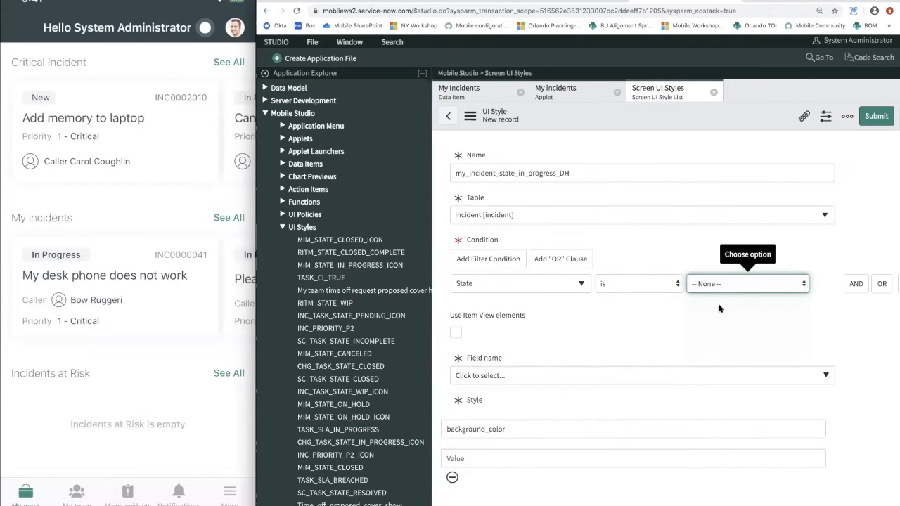
Choose State from the element tree as the UI style's field name
scroll(677, 342, down, 1)
click(634, 331)
scroll(616, 218, down, 4)
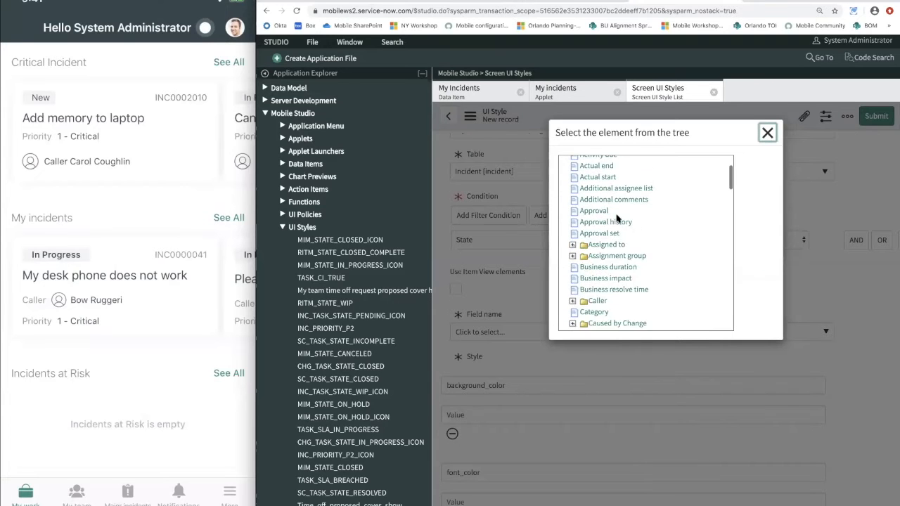
scroll(629, 223, down, 3)
scroll(629, 223, down, 12)
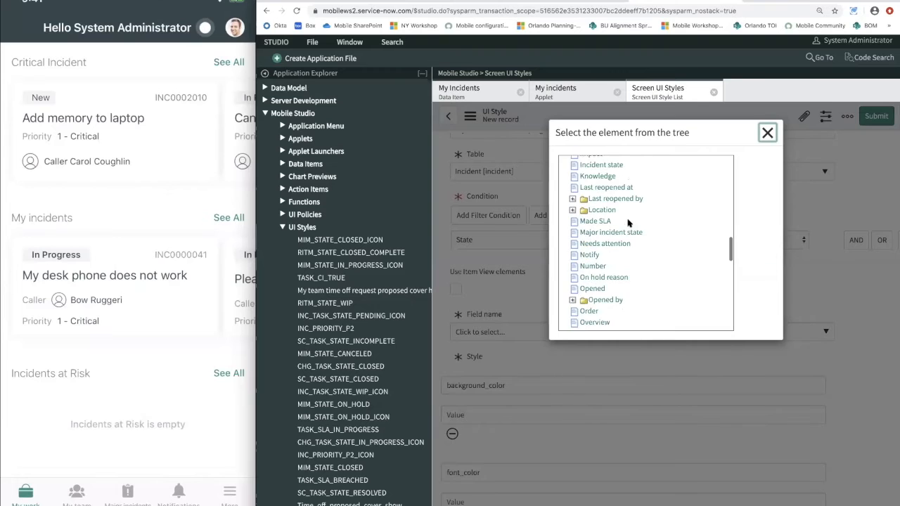
scroll(628, 223, down, 3)
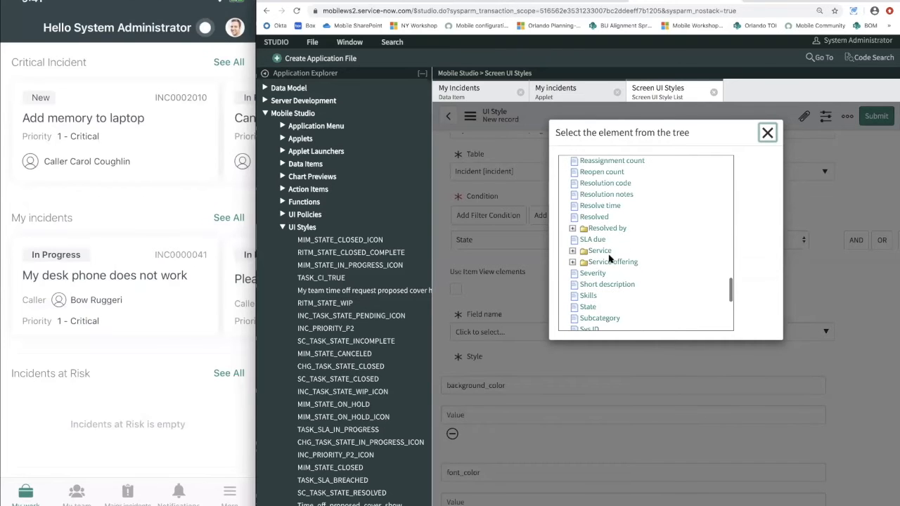
click(588, 306)
scroll(595, 362, down, 3)
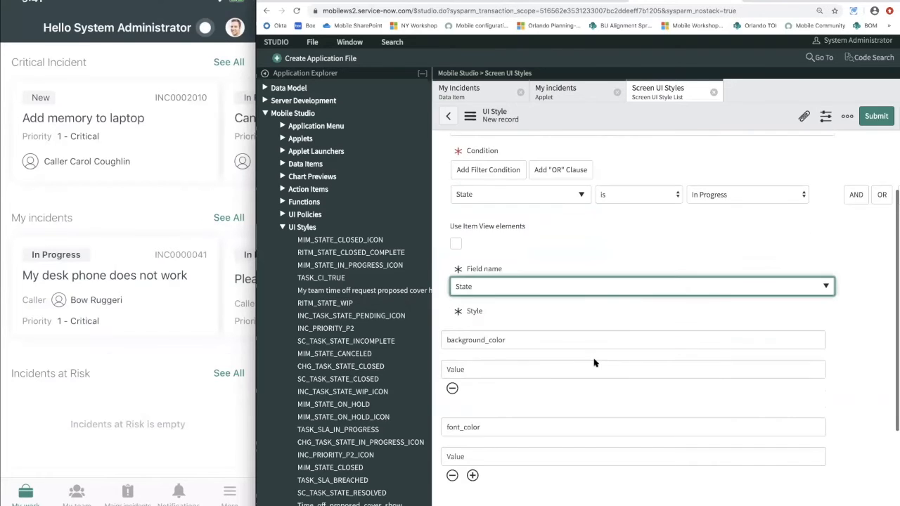
Copy the Cruise background color code from the UI styles documentation and enter B5EBD4 as the style's background_color
click(550, 273)
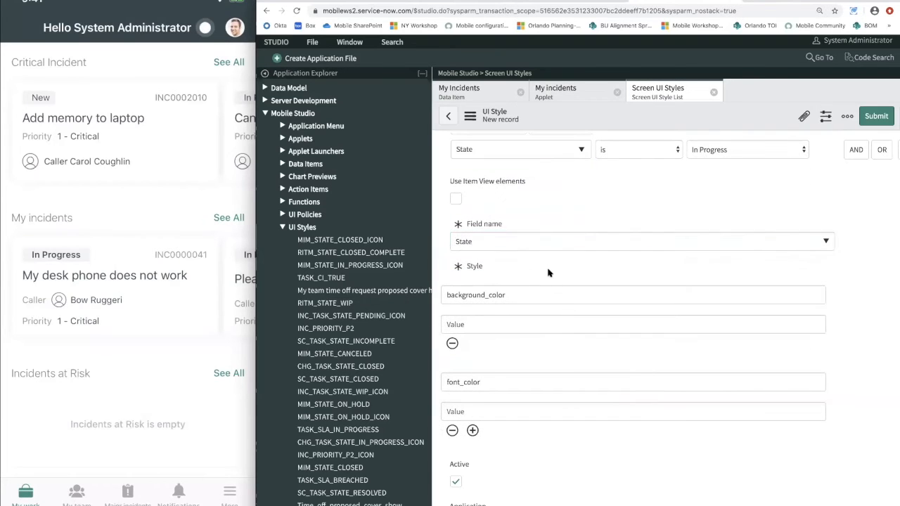
key(ctrl+minus)
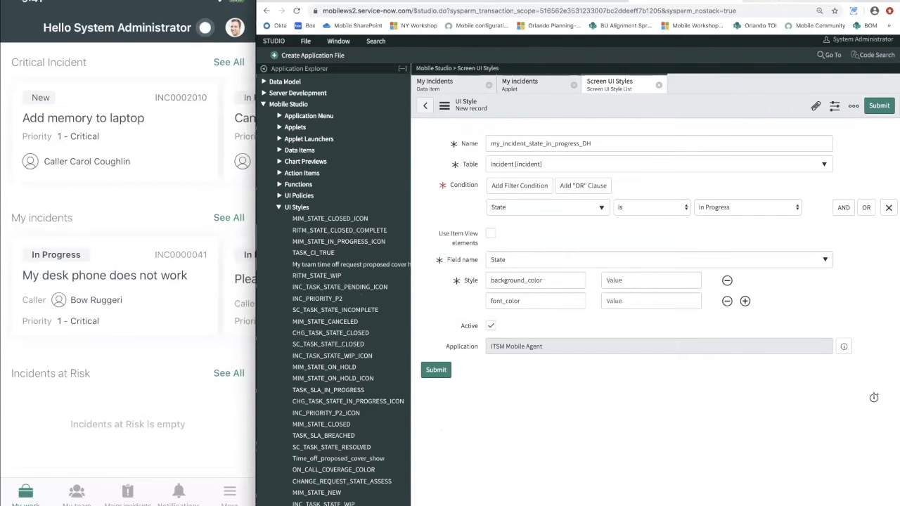
click(773, 0)
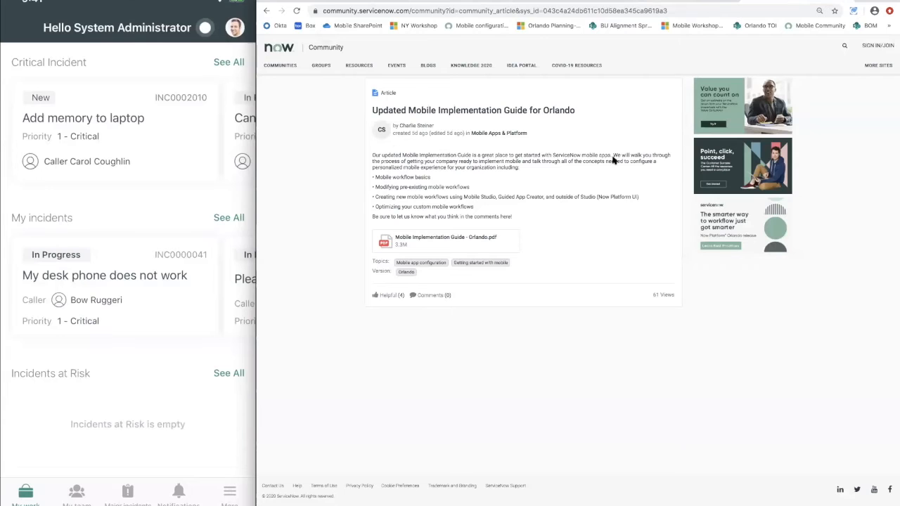
click(572, 0)
click(488, 1)
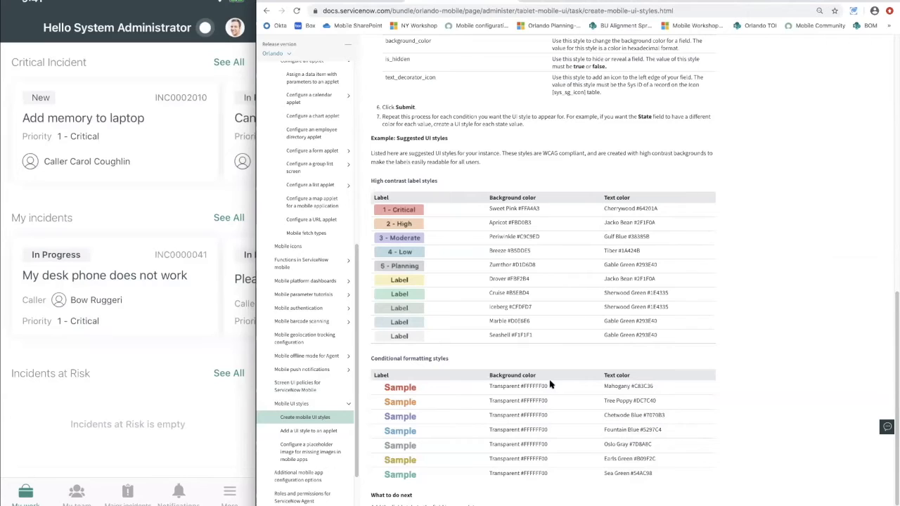
double_click(520, 293)
key(ctrl+c)
click(665, 3)
click(640, 275)
key(ctrl+v)
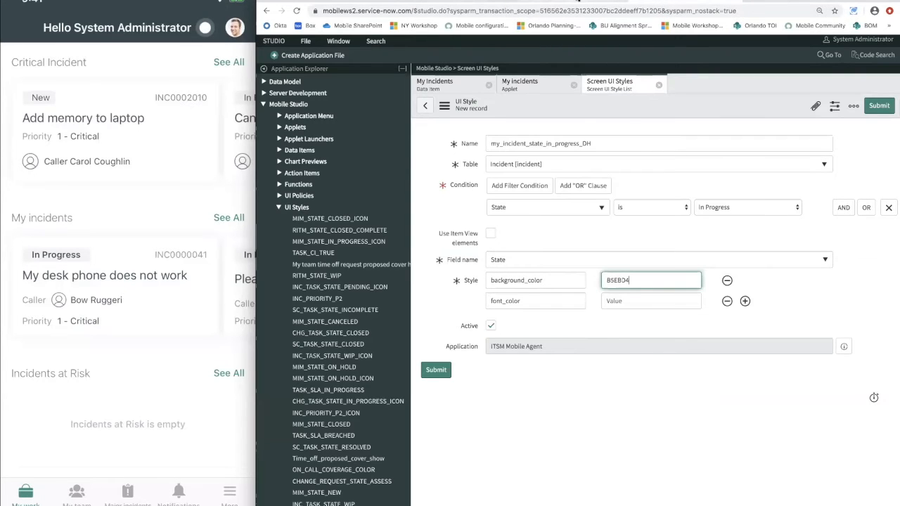
Copy the matching Sherwood Green text color code from the documentation and enter 1E4335 as the style's font_color
click(501, 2)
click(484, 3)
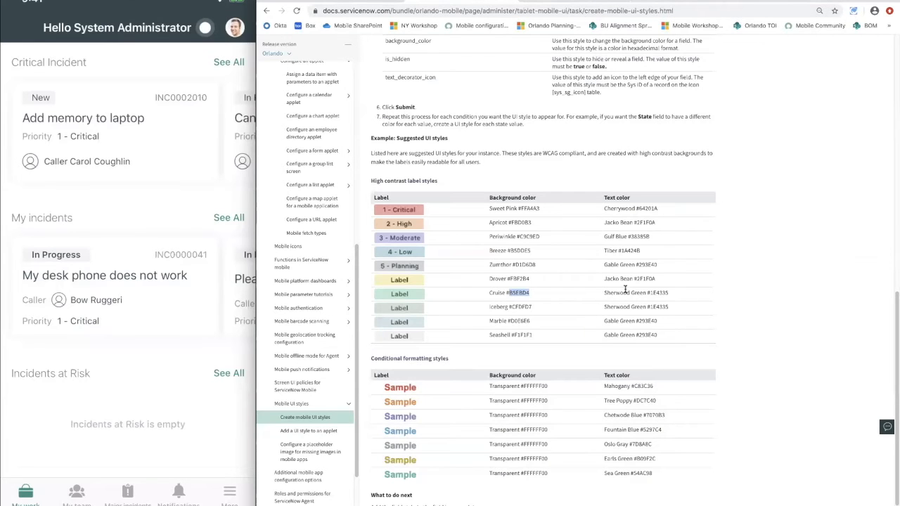
double_click(659, 292)
key(super+c)
click(661, 2)
click(609, 301)
key(super+v)
Prefix the background and font color codes with #, giving #B5EBD4 and #1E4335, and submit the UI style
click(621, 279)
click(607, 280)
text(#)
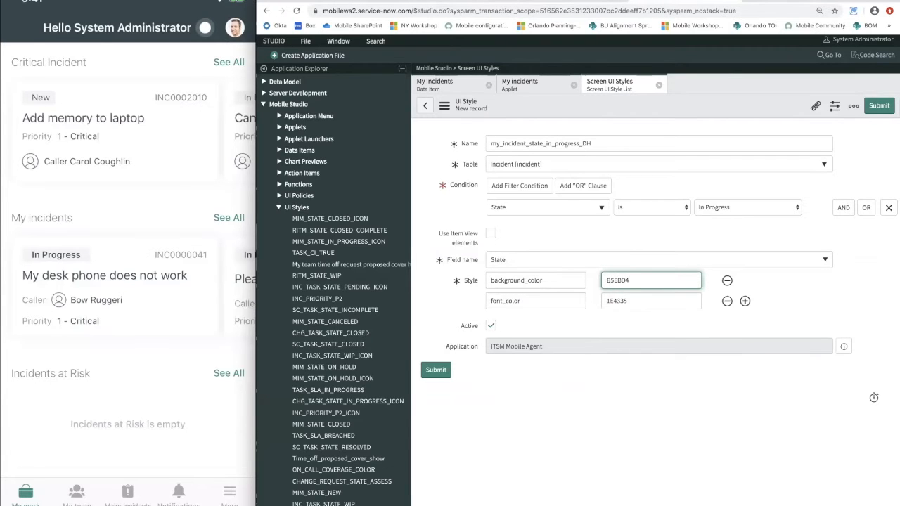
click(607, 300)
text(#)
click(641, 328)
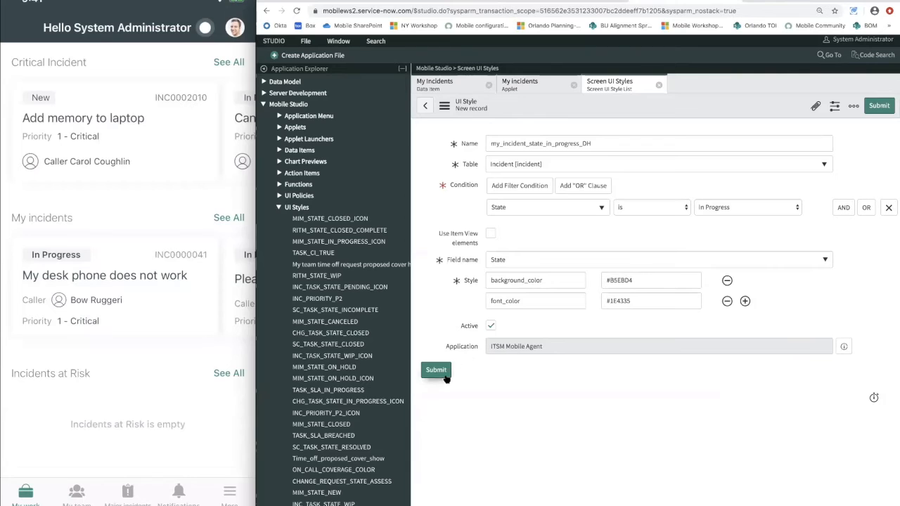
click(439, 370)
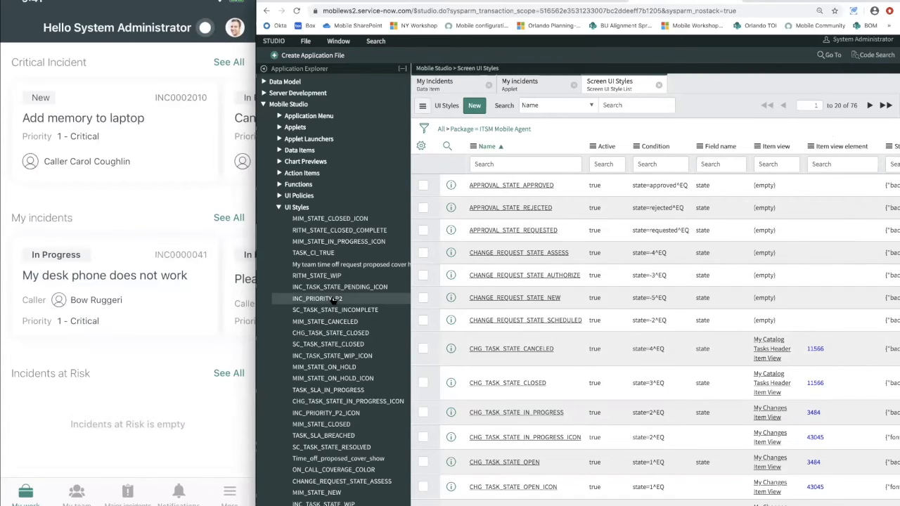
Collapse the UI Styles list and return to the My incidents applet's UI Style Configurations for the state element
click(280, 207)
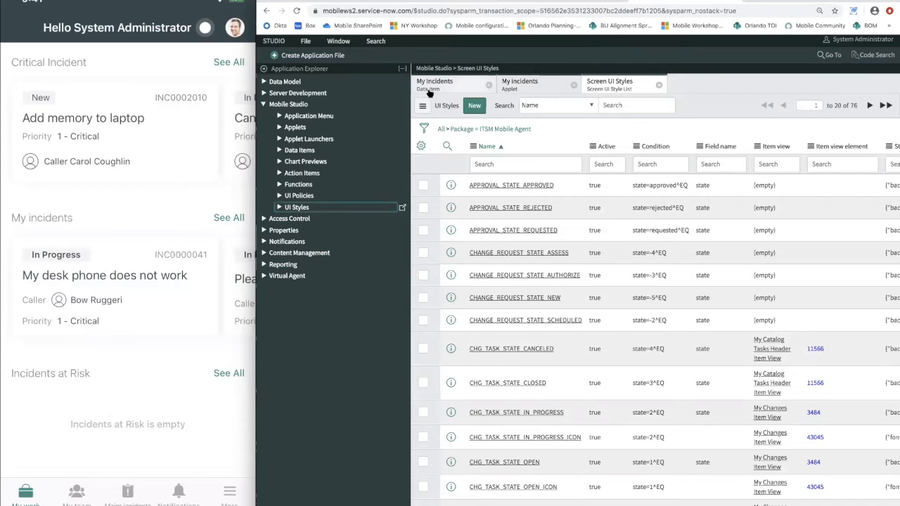
click(517, 83)
scroll(560, 267, down, 1)
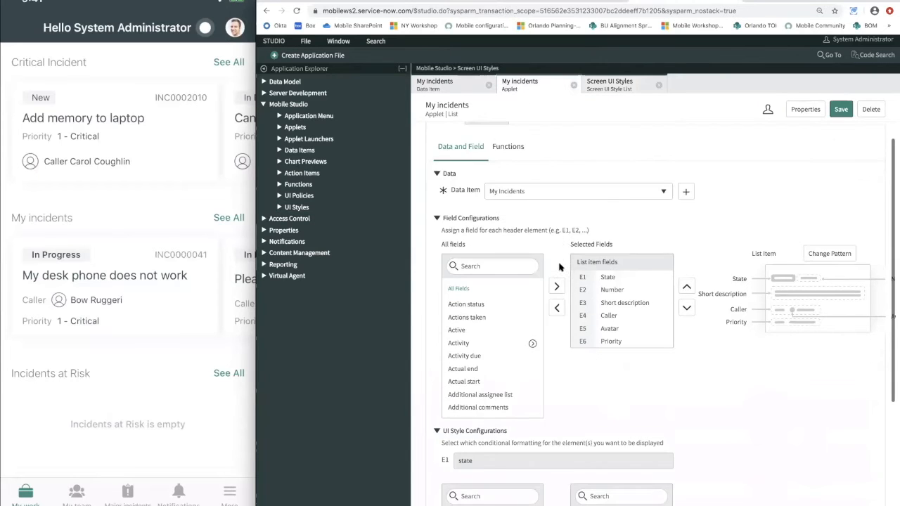
scroll(560, 267, down, 5)
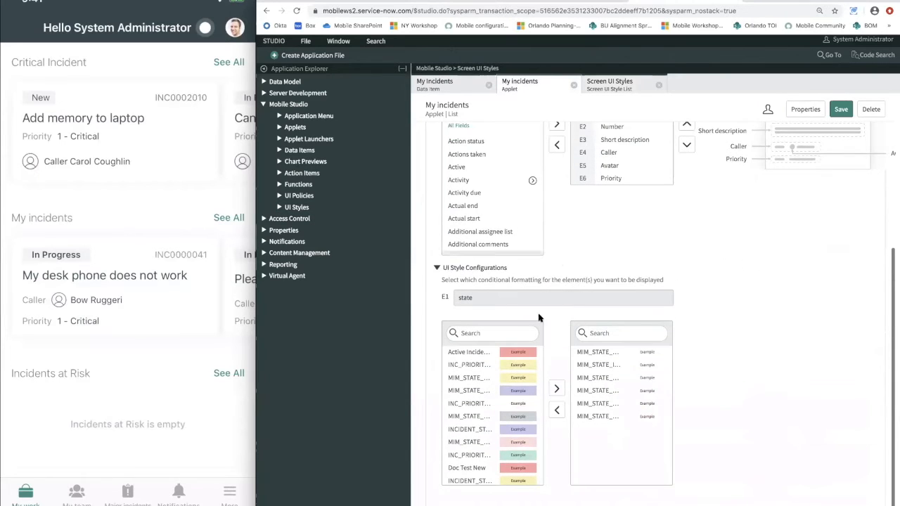
Search the available UI styles for the state element for "my_in"
click(601, 351)
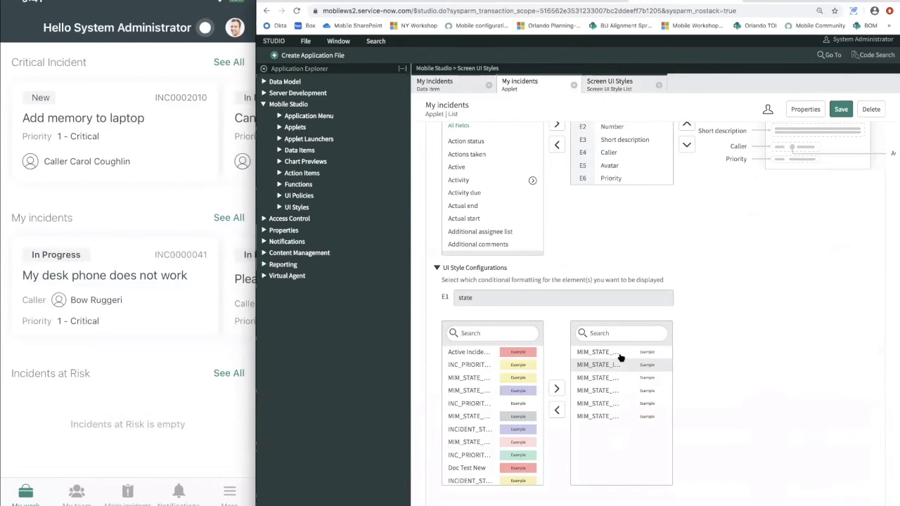
click(623, 332)
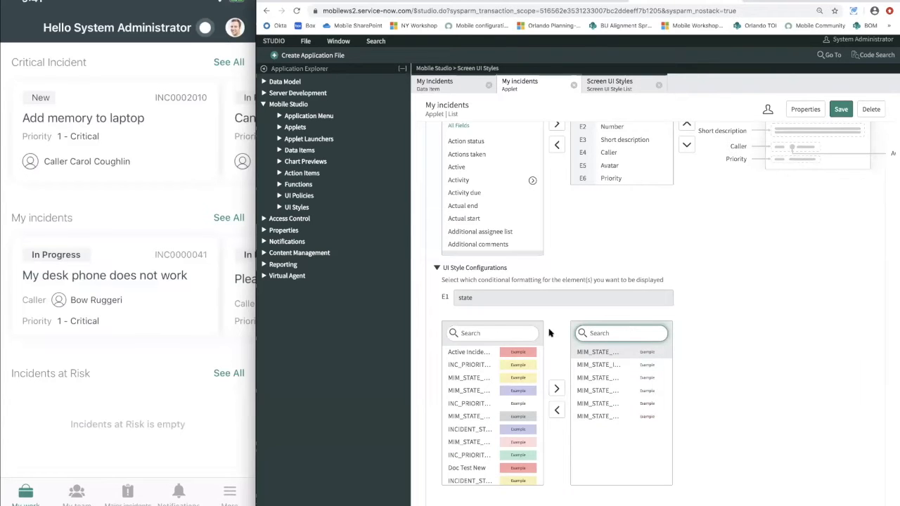
click(479, 335)
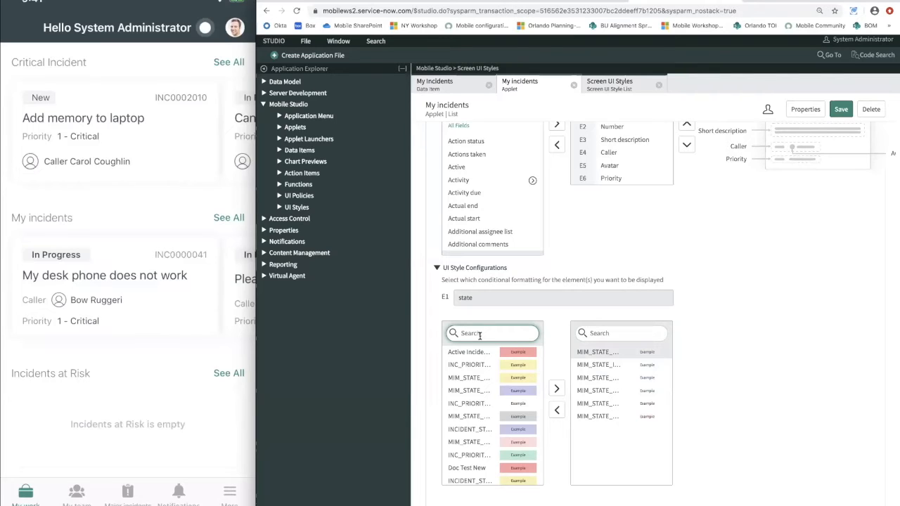
text(my_)
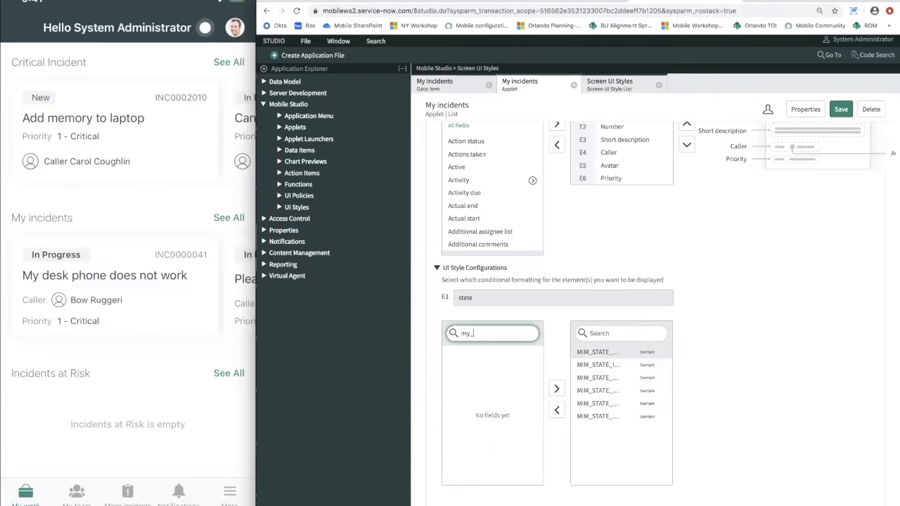
text(in)
Clear the style search, reload the My incidents applet frame and return to the state element's UI Style Configurations
key(BackSpace)
key(BackSpace)
key(BackSpace)
key(BackSpace)
key(BackSpace)
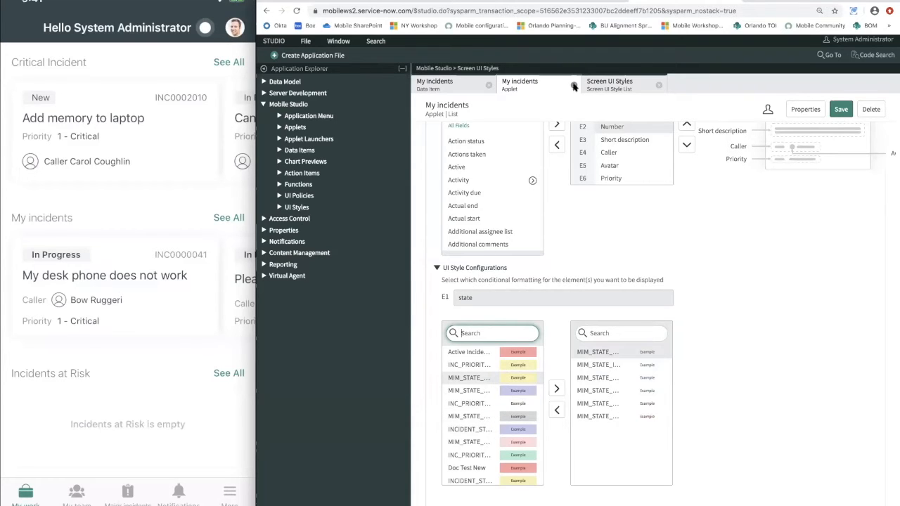
right_click(633, 233)
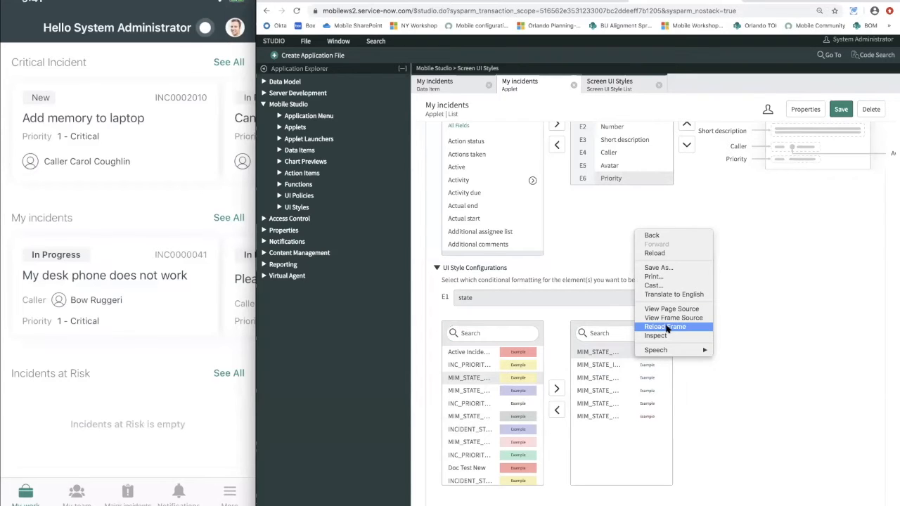
key(Escape)
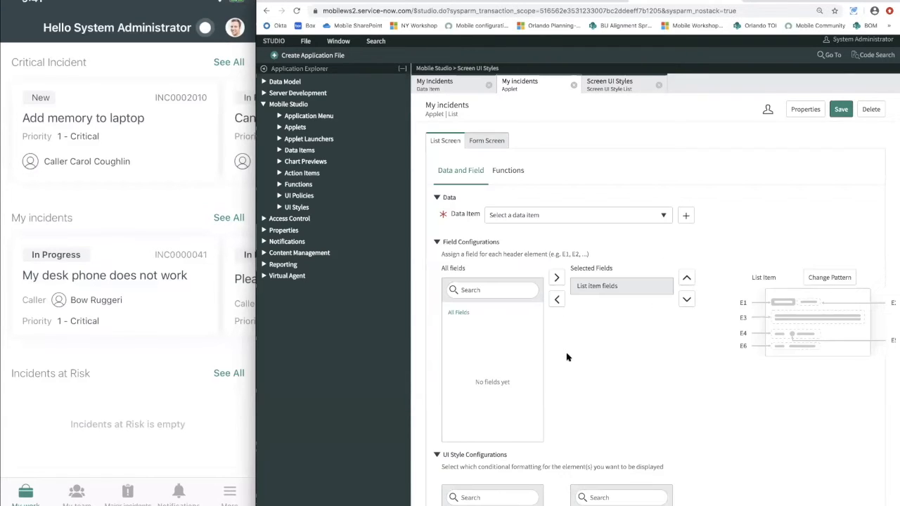
scroll(538, 372, down, 3)
scroll(553, 435, down, 3)
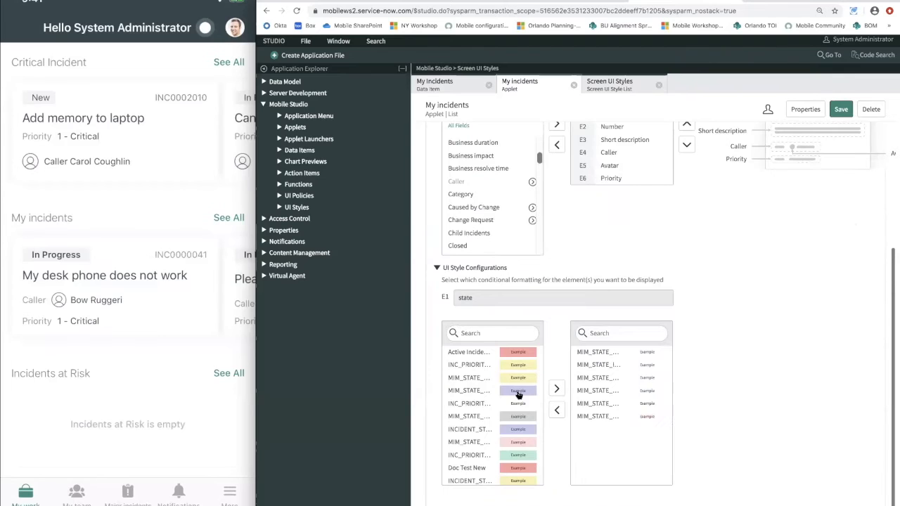
Find the my_incident_state_in_progress_DH style with the search "my", add it to the list screen's state element and save the applet
click(478, 334)
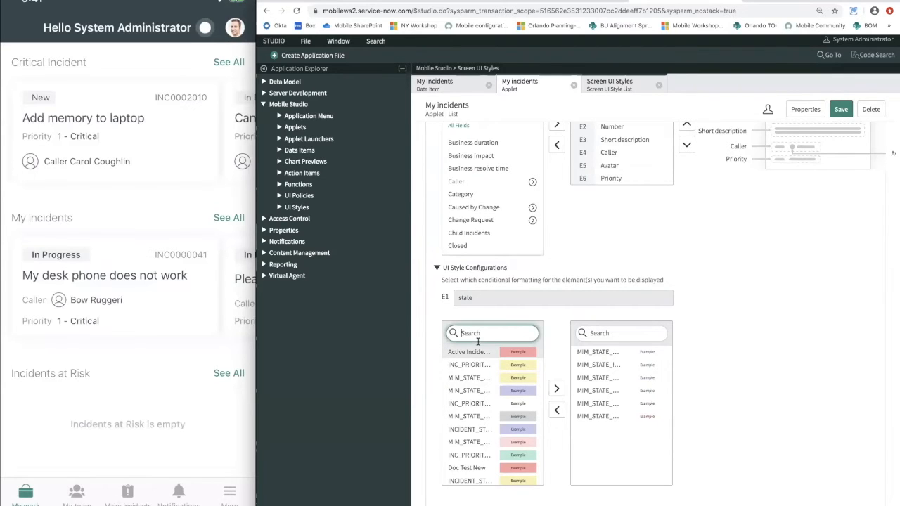
text(my)
click(472, 353)
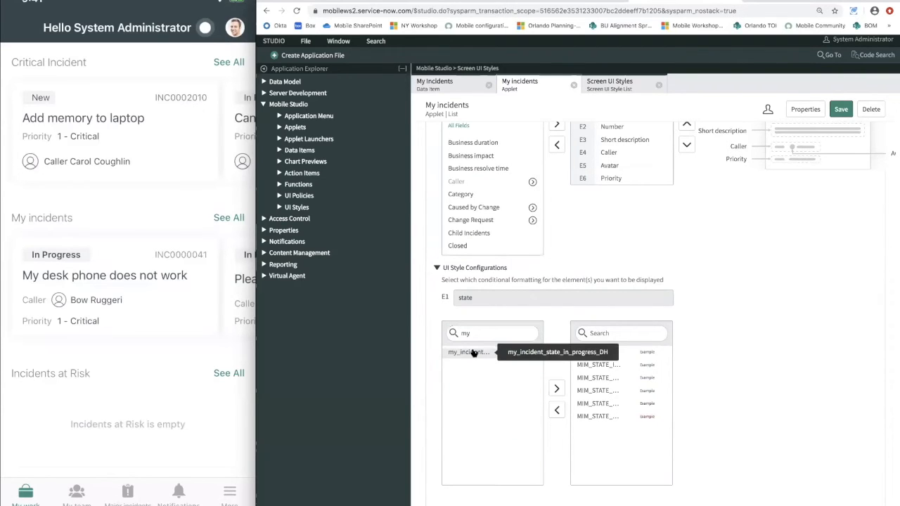
click(558, 389)
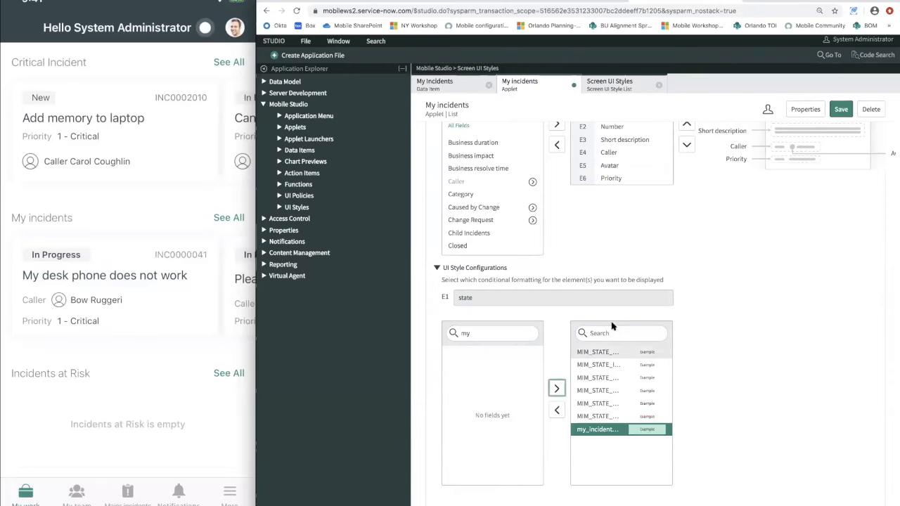
click(840, 109)
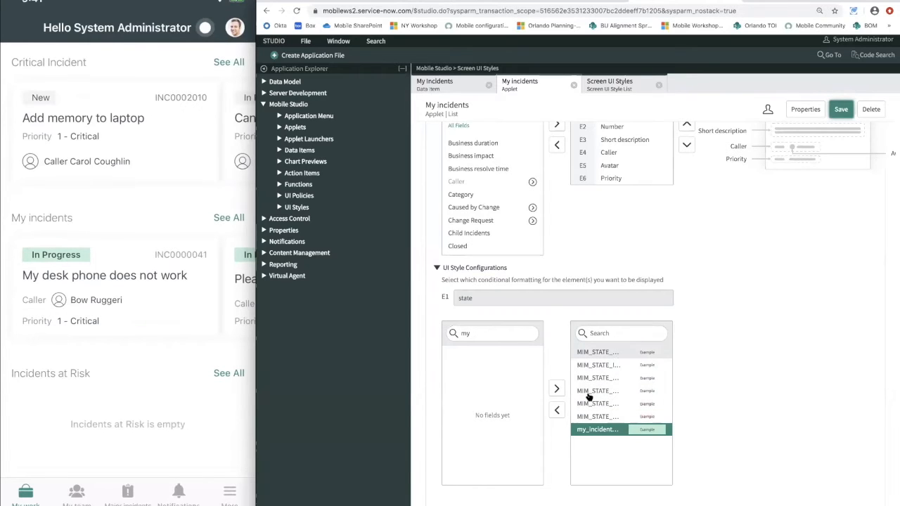
Remove all the MIM_STATE styles from the list screen's selected state styles, keeping only the my_incident style, and save the applet
click(595, 416)
click(556, 410)
click(589, 358)
click(556, 410)
click(590, 352)
click(556, 410)
click(594, 361)
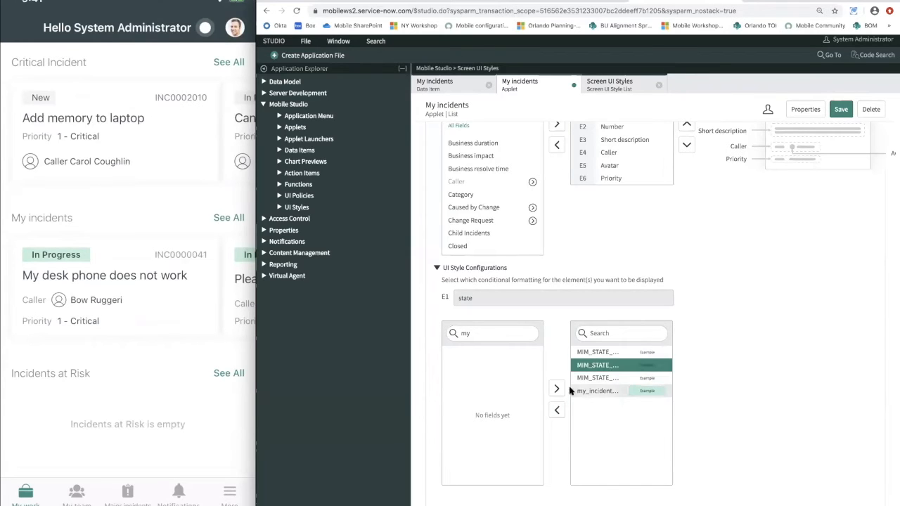
click(556, 409)
click(591, 352)
click(556, 410)
click(598, 353)
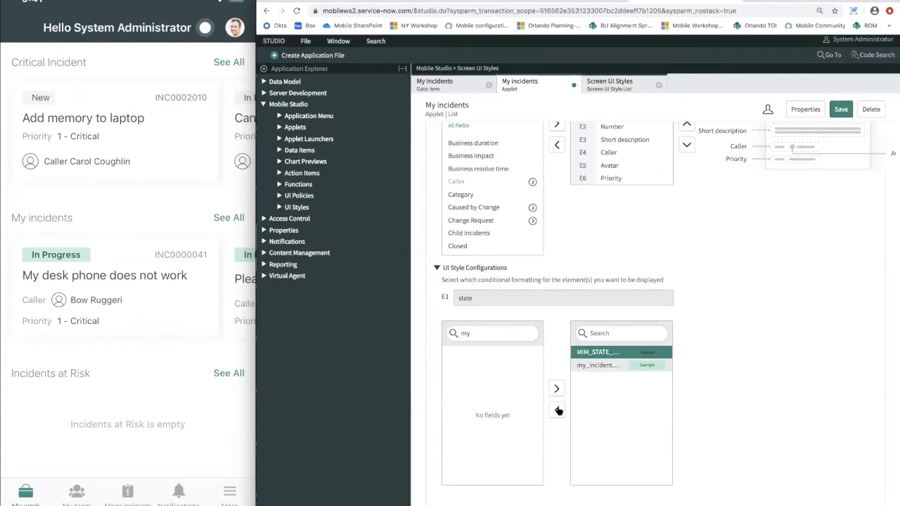
click(556, 410)
click(830, 117)
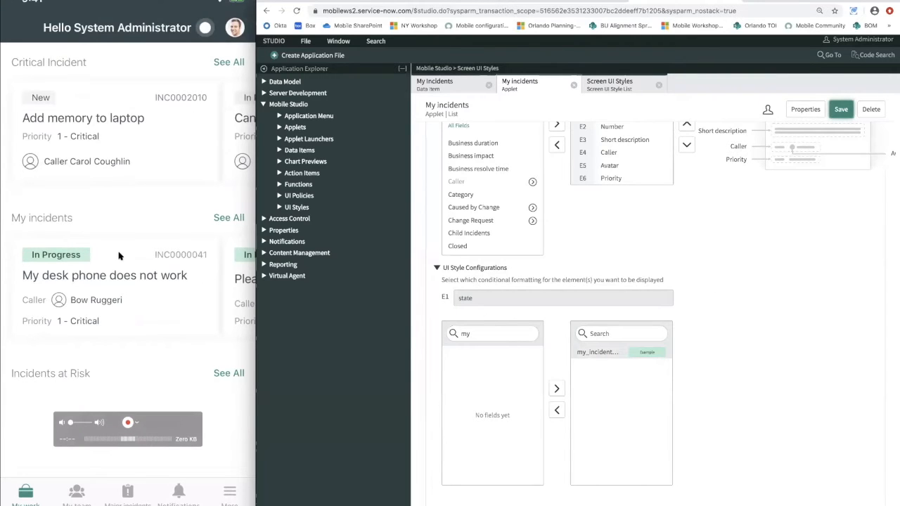
Look through the My incidents cards in the mobile app to check the In Progress state styling
scroll(119, 256, right, 6)
scroll(120, 256, right, 6)
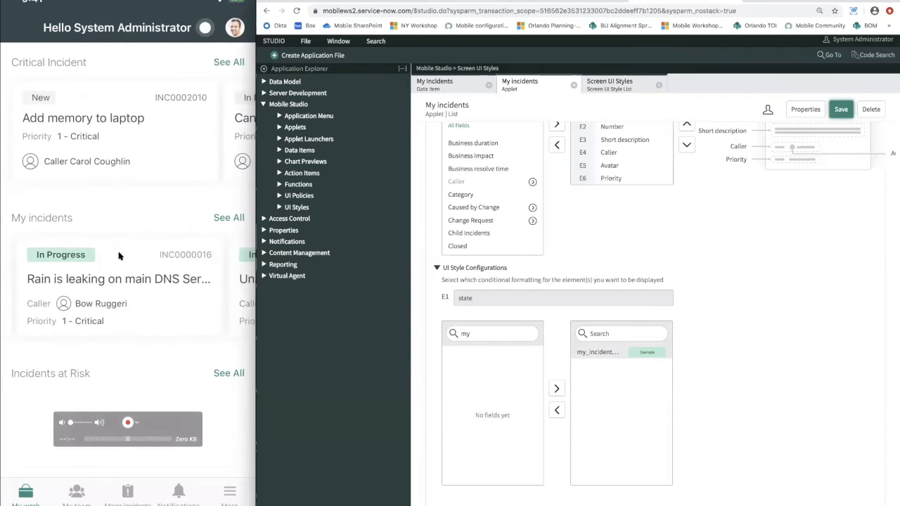
scroll(120, 255, left, 8)
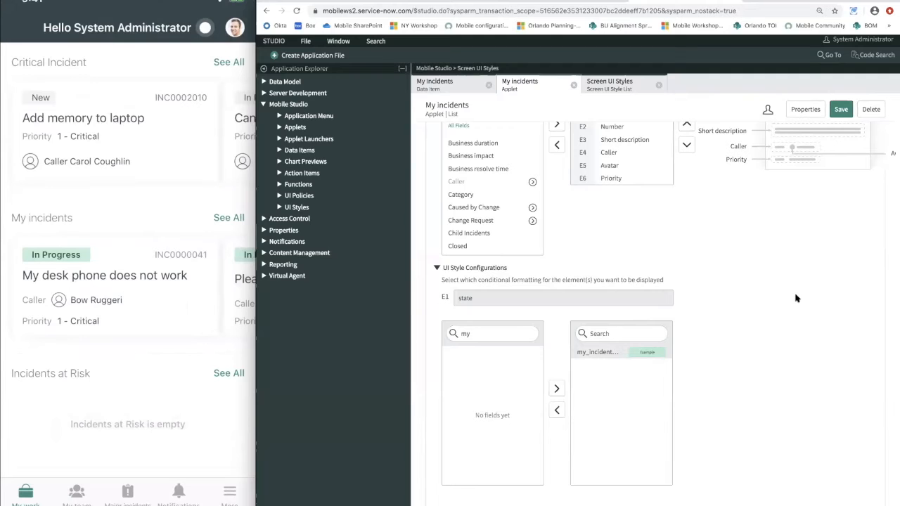
Open the "My desk phone does not work" incident in the mobile app and show the applet's Form Screen UI Style Configurations
scroll(610, 285, up, 4)
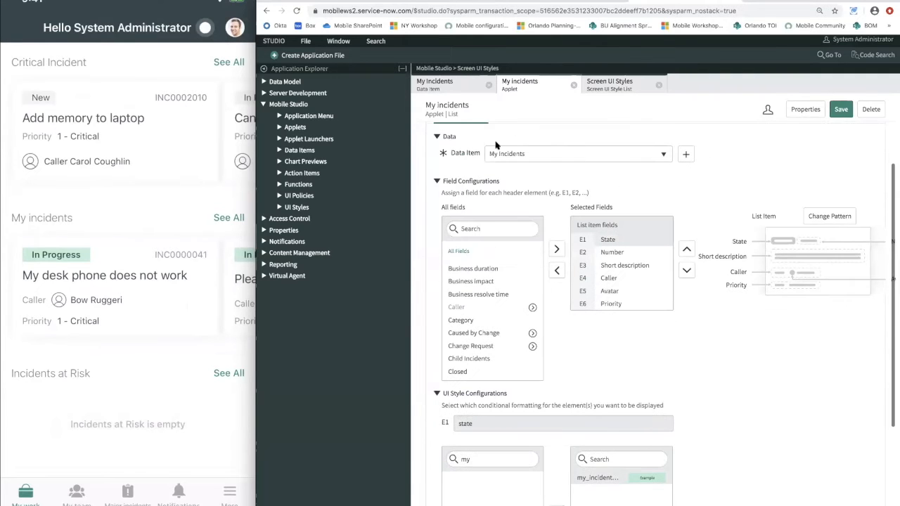
click(152, 292)
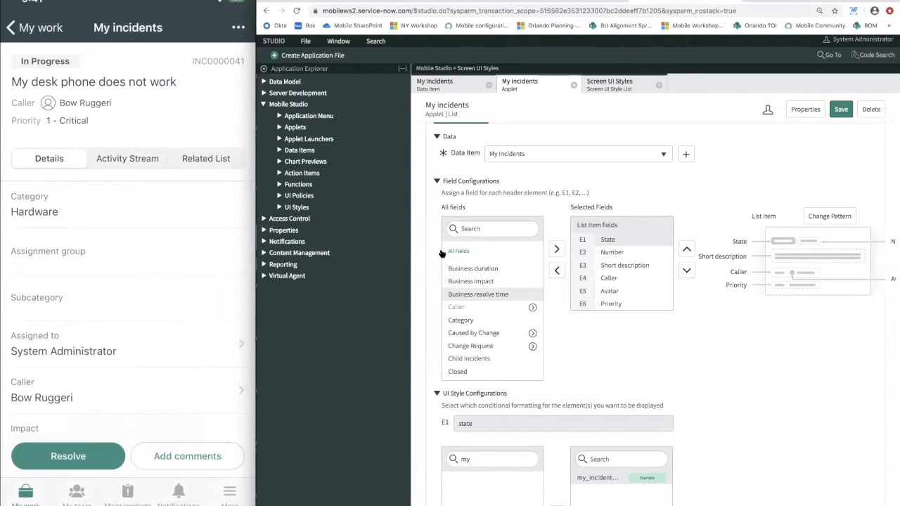
scroll(492, 281, up, 3)
scroll(485, 169, up, 1)
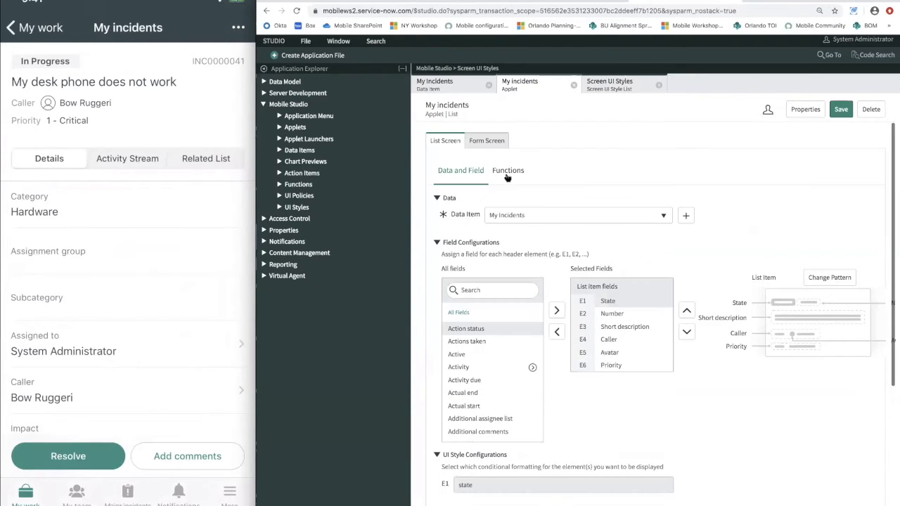
click(478, 140)
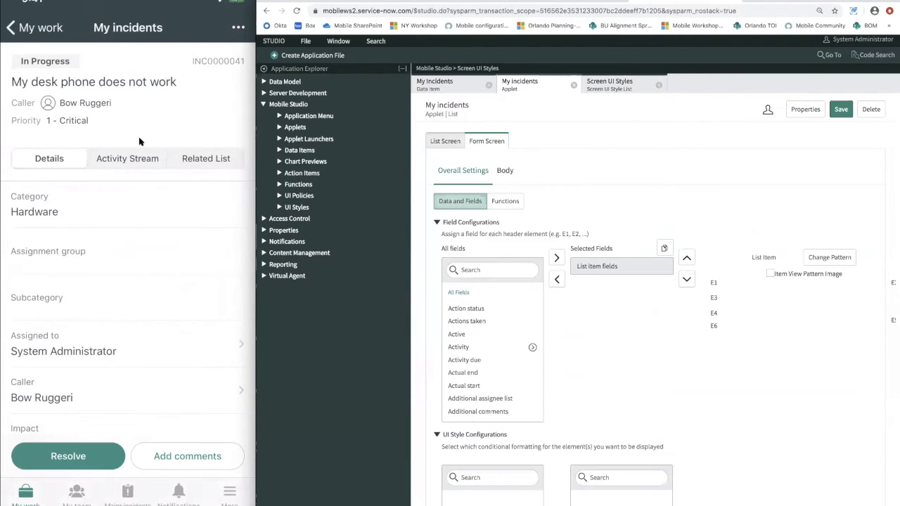
scroll(566, 310, down, 1)
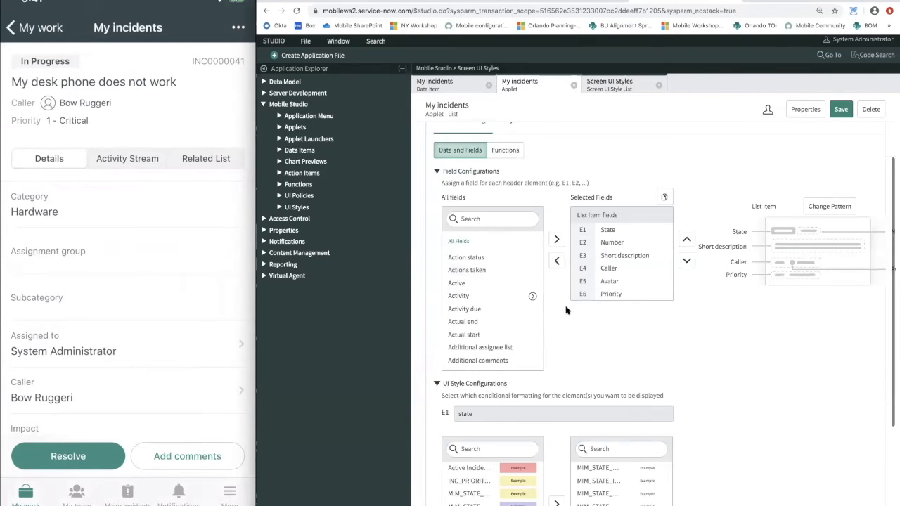
scroll(566, 310, down, 2)
Search the form screen's available state styles for "my", add the my_incident style and save the applet
click(513, 326)
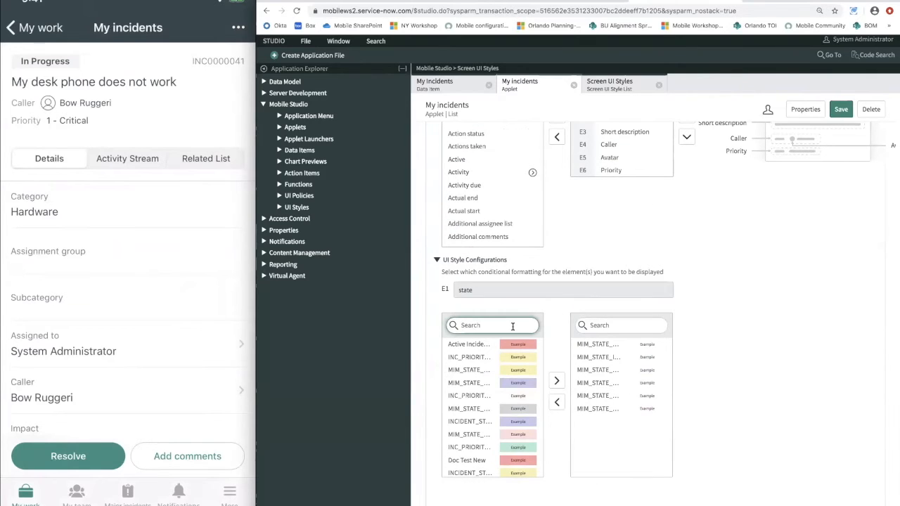
text(my)
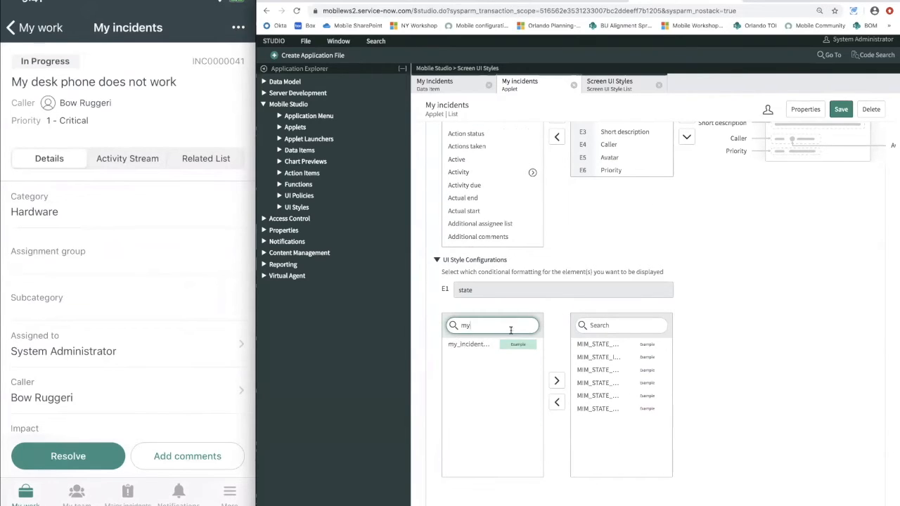
click(496, 344)
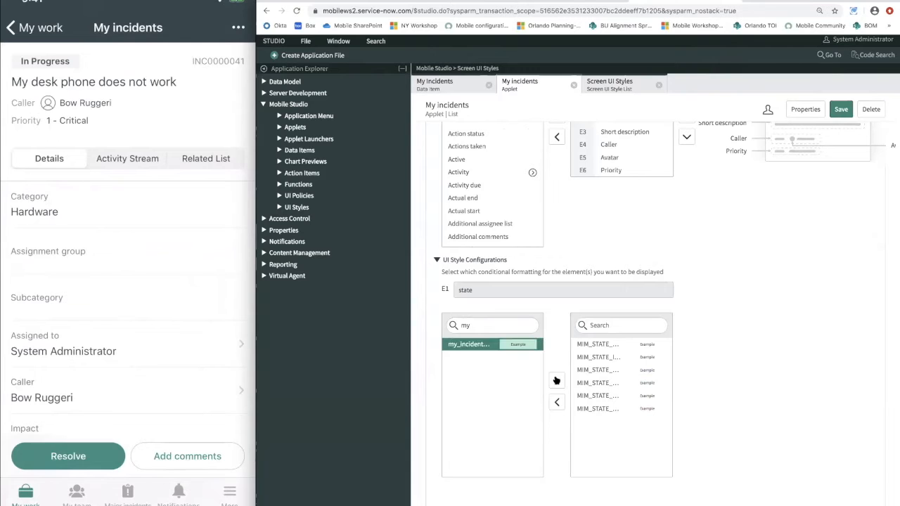
click(556, 380)
click(840, 111)
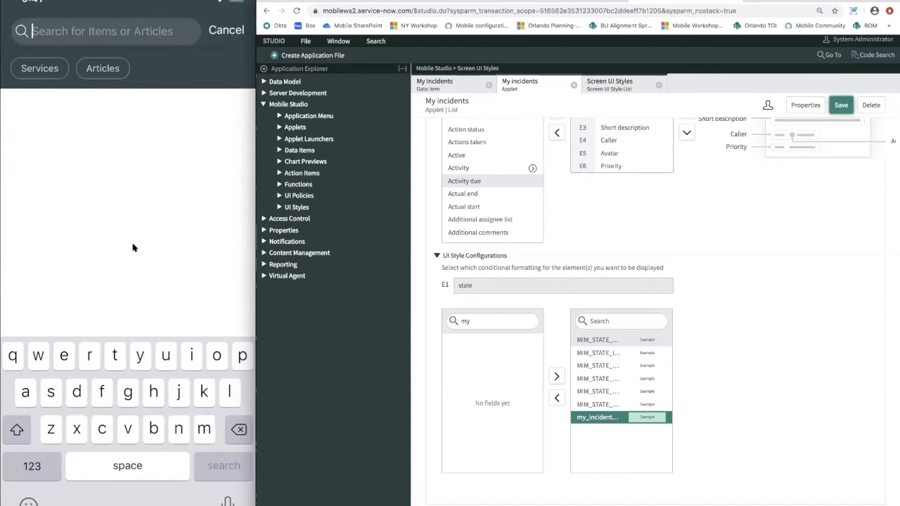
Search the mobile app's items and articles for "excel" and for "incidents", and review the services and articles offered
text(excel)
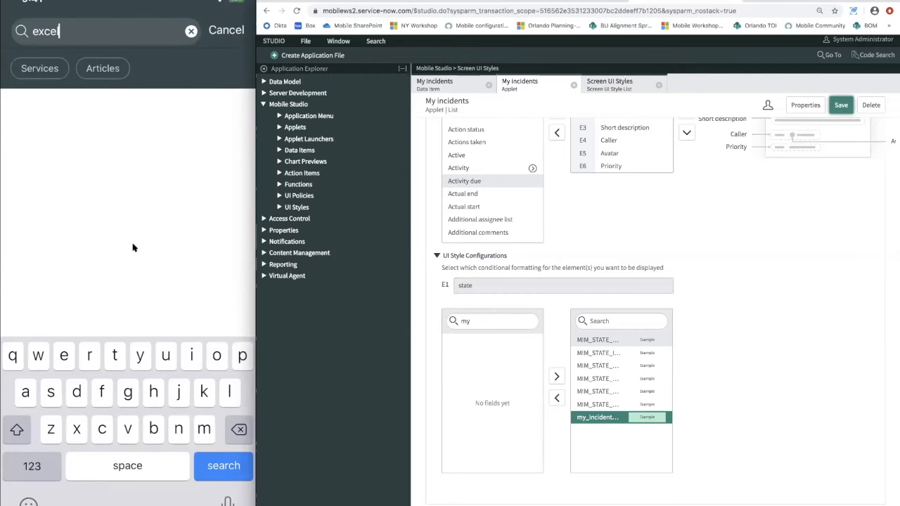
key(Return)
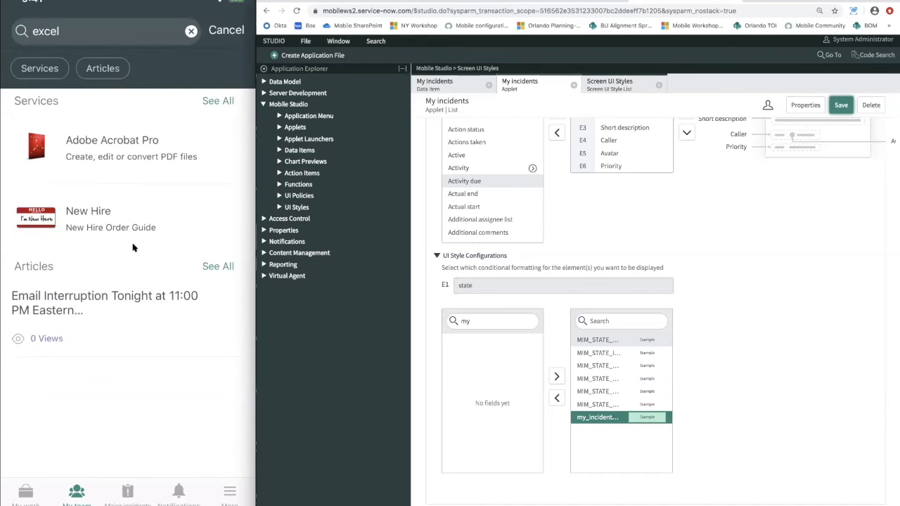
text(inci)
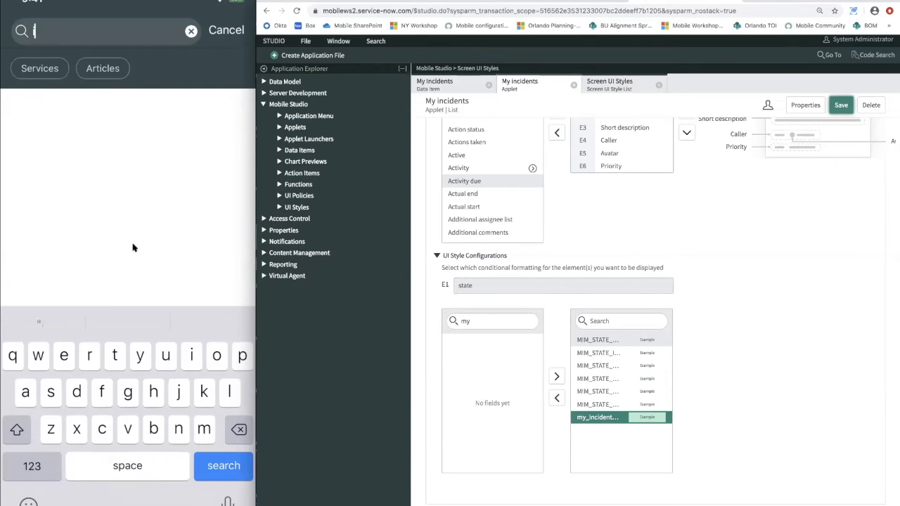
text(dents)
key(Return)
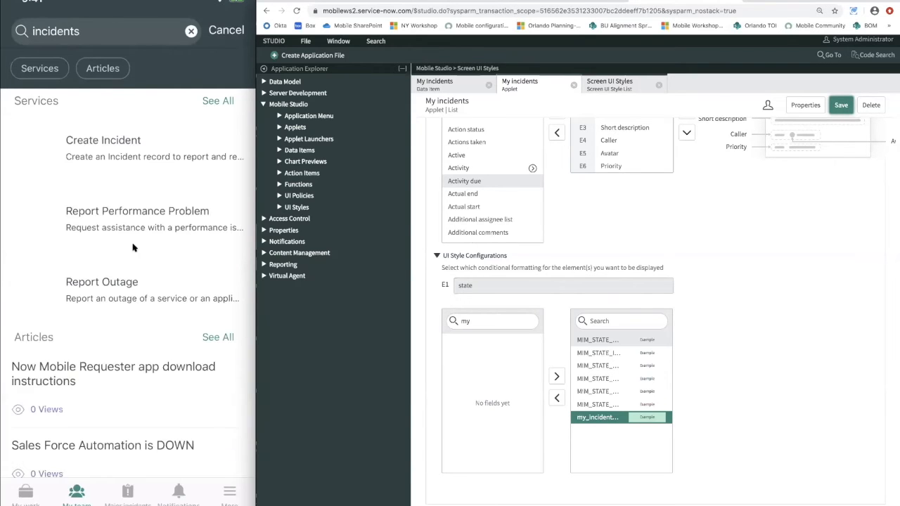
scroll(132, 248, down, 3)
scroll(132, 247, up, 3)
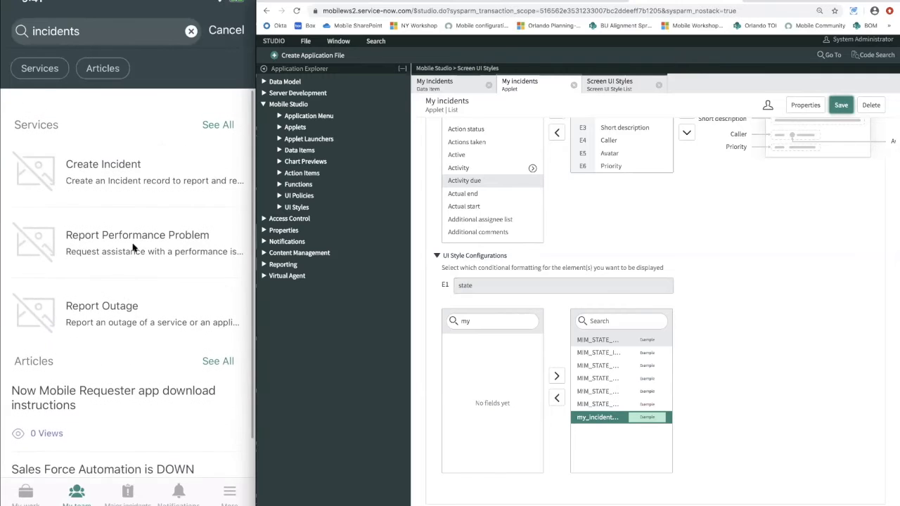
scroll(135, 248, down, 1)
scroll(134, 248, up, 2)
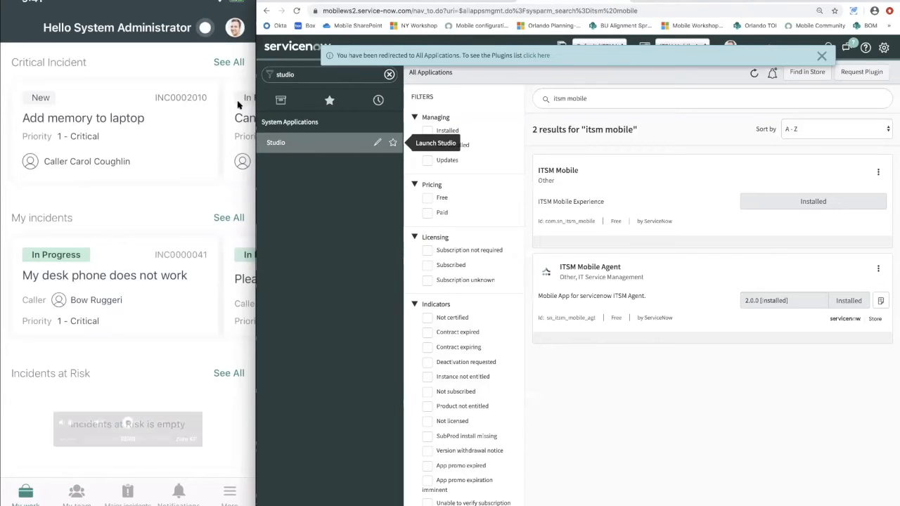
Filter the ServiceNow navigator by "applet launcher" and open the Applet Launchers list under System Mobile
click(292, 75)
key(BackSpace)
key(BackSpace)
key(BackSpace)
key(BackSpace)
key(BackSpace)
key(BackSpace)
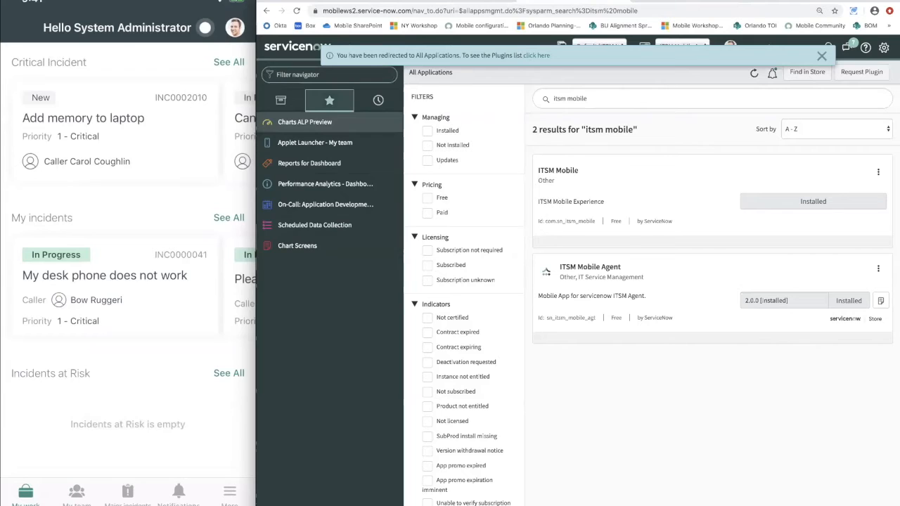
text(applet launcher)
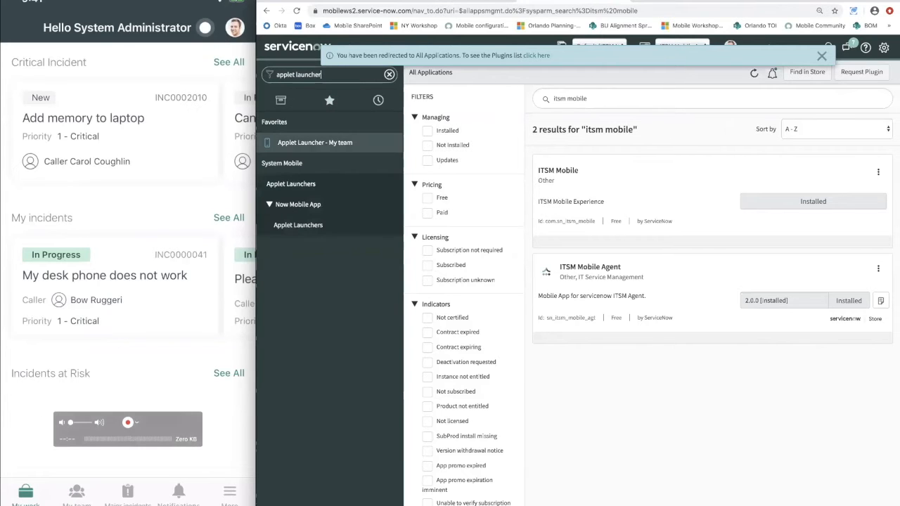
click(313, 184)
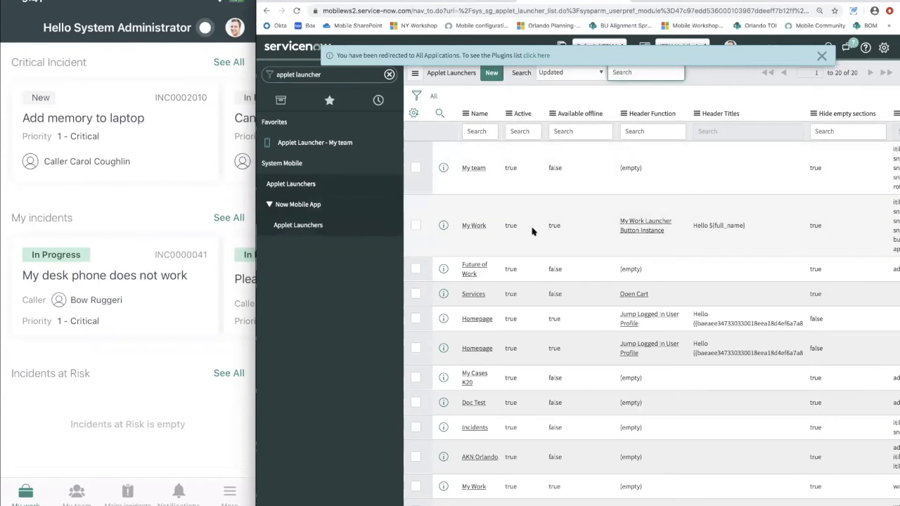
Review the Applet Launchers list columns and open the My Work launcher that has the My Work Launcher Button Instance header function
scroll(533, 232, right, 1)
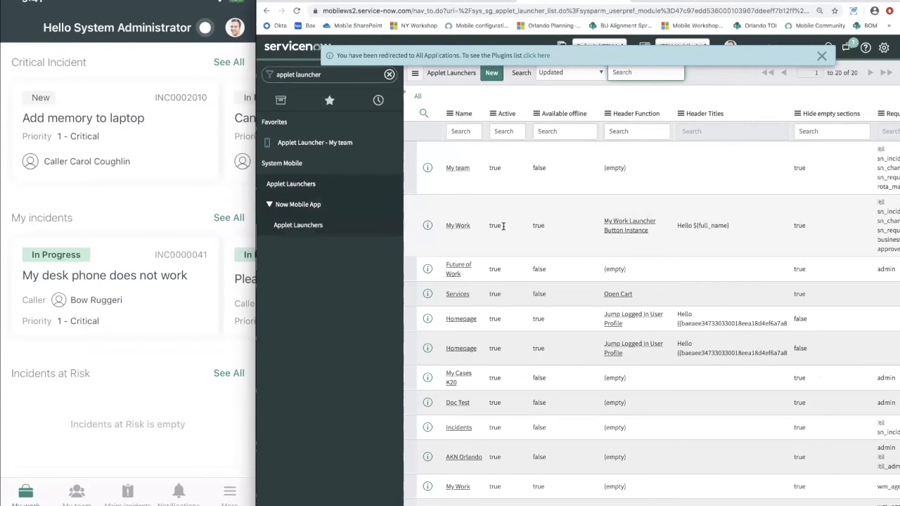
scroll(502, 226, right, 3)
scroll(502, 225, right, 3)
scroll(485, 225, left, 6)
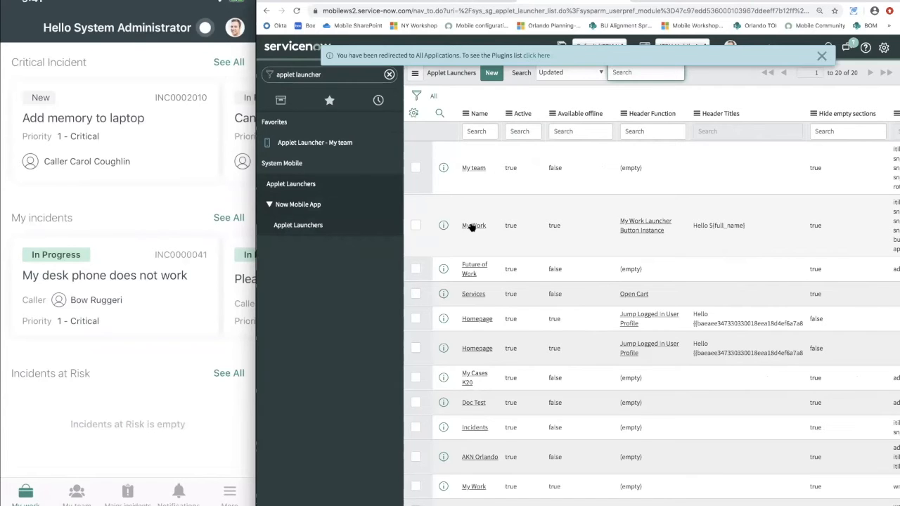
key(super+plus)
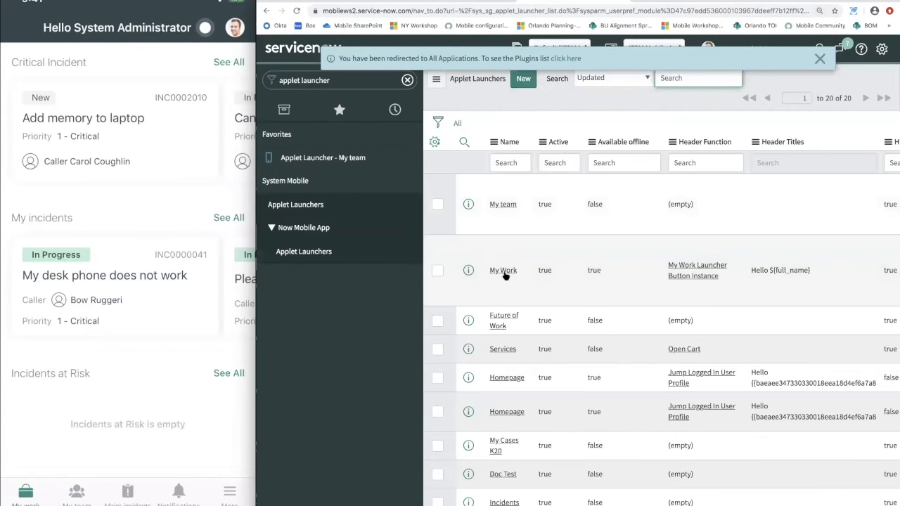
click(504, 272)
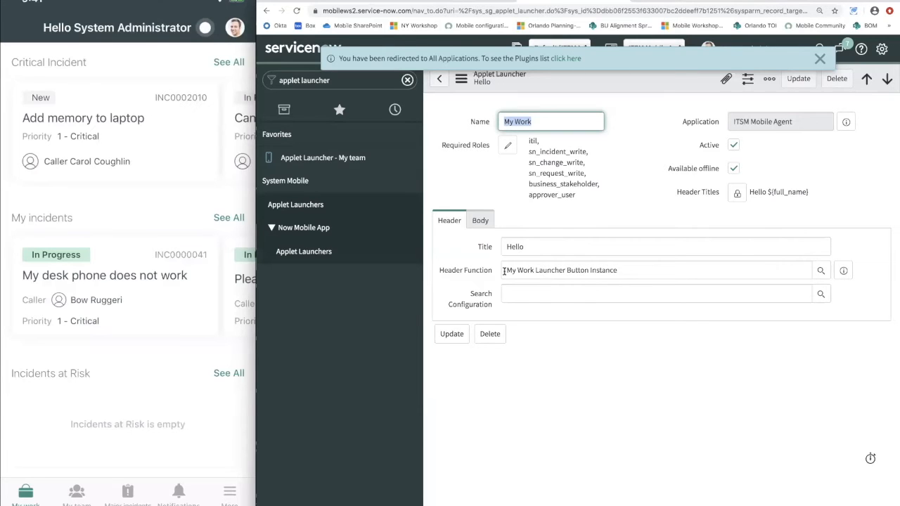
Keep ITSM Mobile Agent as the current application and set the My Work launcher's search configuration to Catalog Item ALP Search
click(815, 59)
click(659, 52)
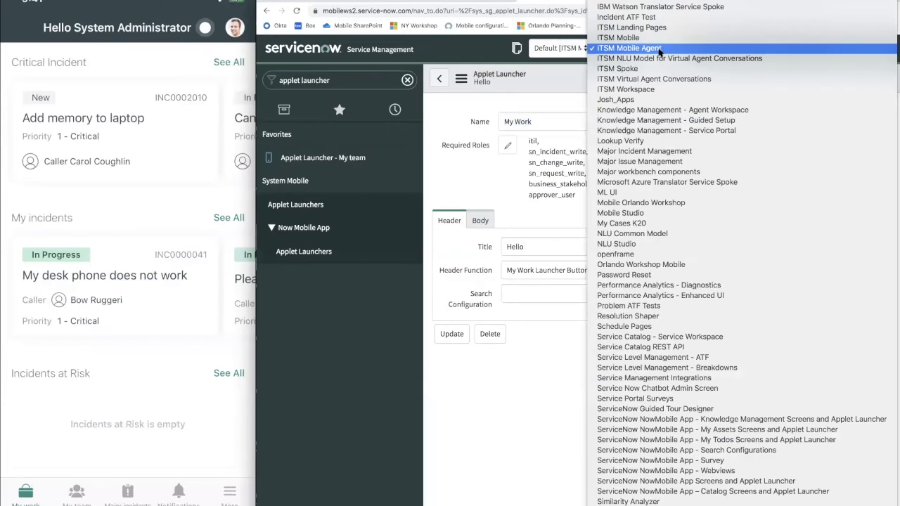
click(660, 52)
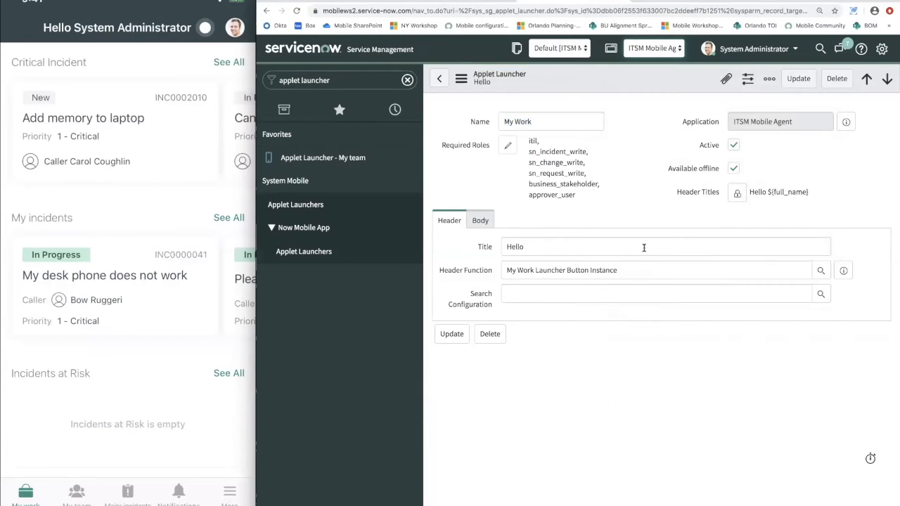
click(548, 298)
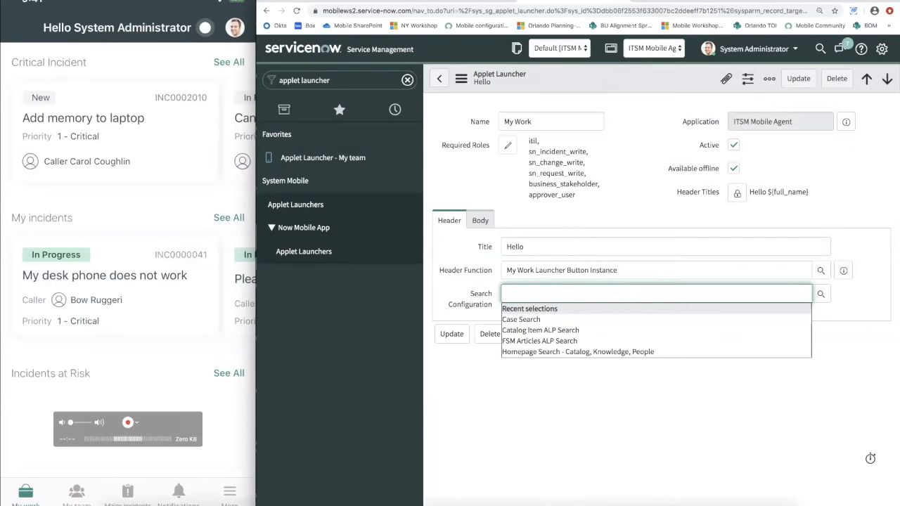
click(77, 492)
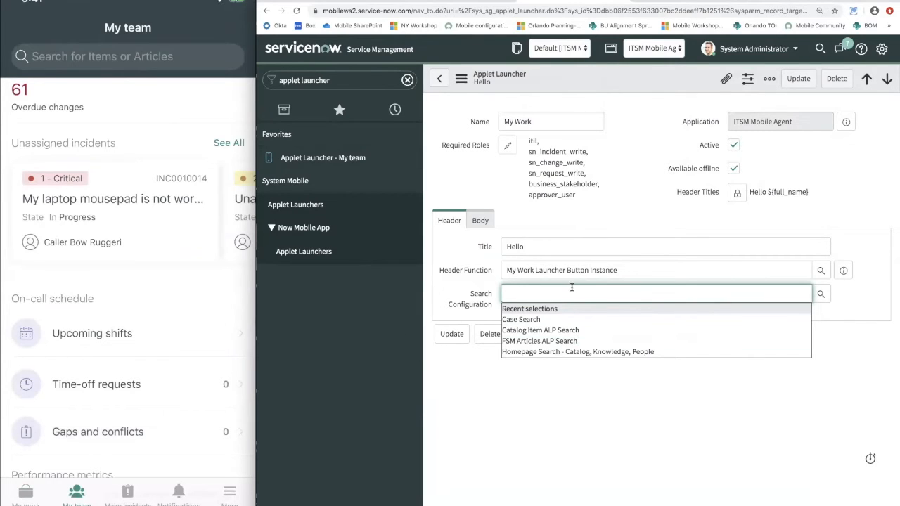
text(*)
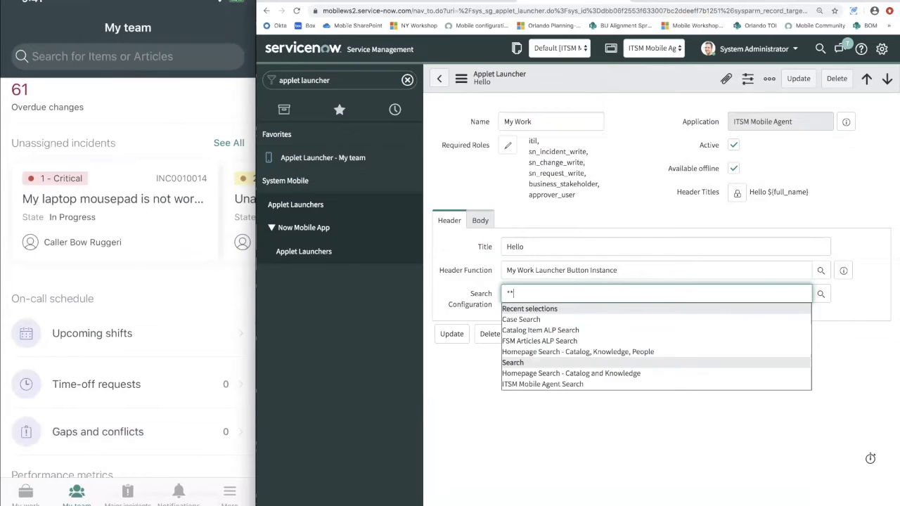
click(574, 330)
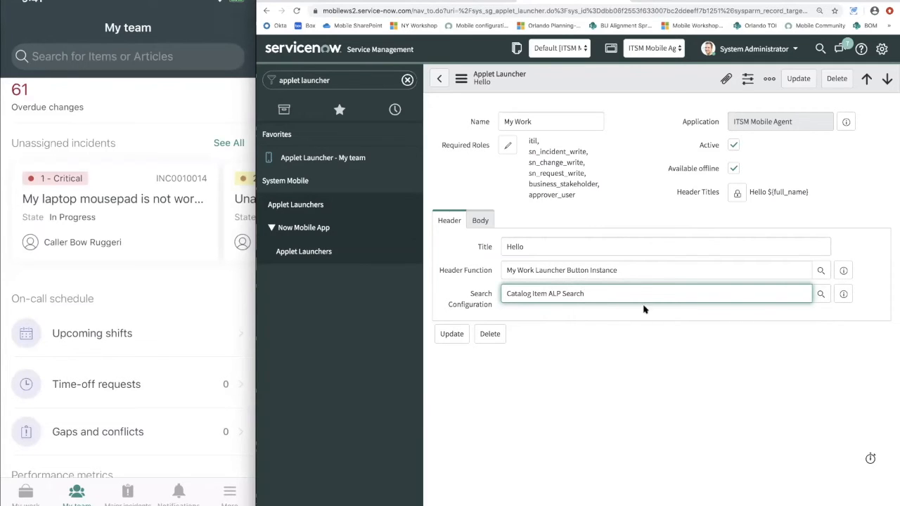
Preview the Catalog Item ALP Search record and save the My Work launcher
click(843, 294)
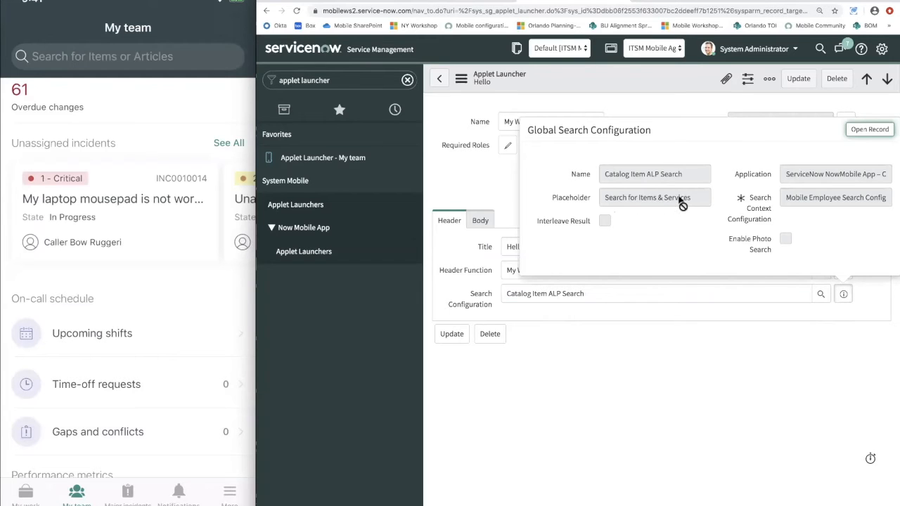
click(674, 353)
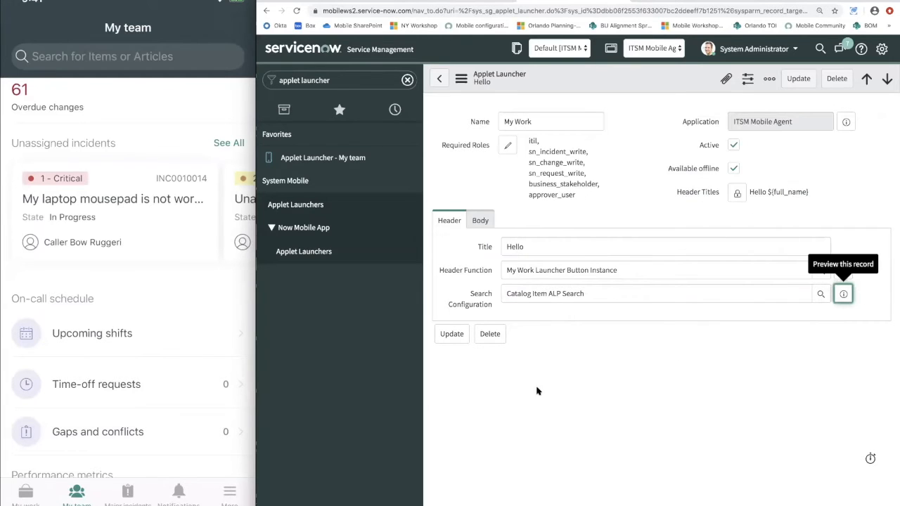
click(799, 78)
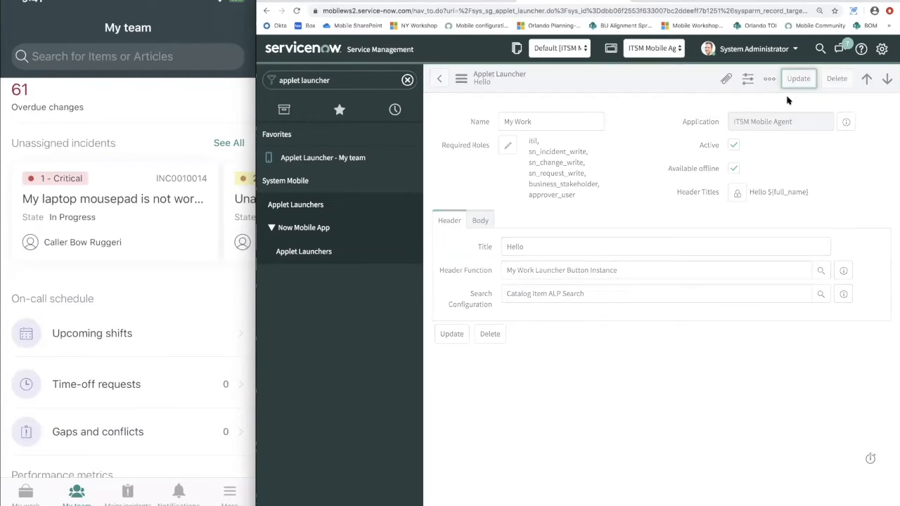
Refresh the mobile app's My work screen to check its header for the search bar
click(21, 496)
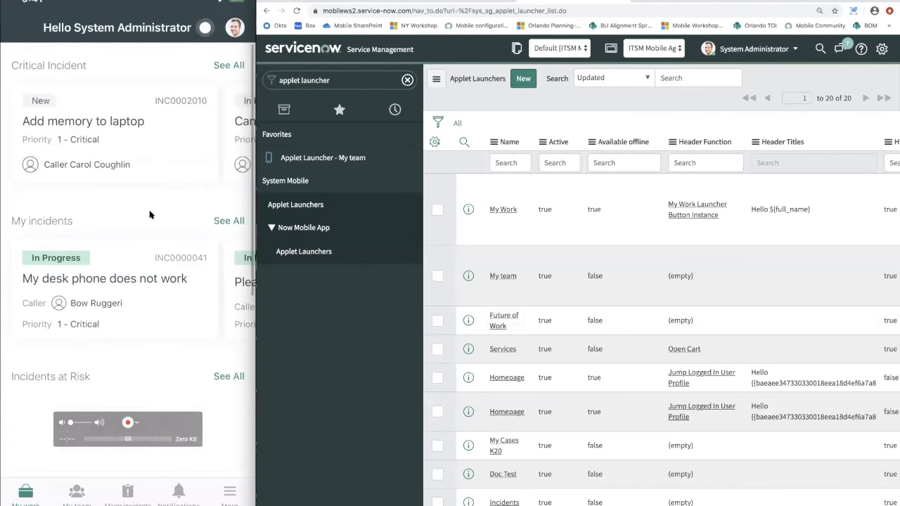
scroll(149, 216, up, 5)
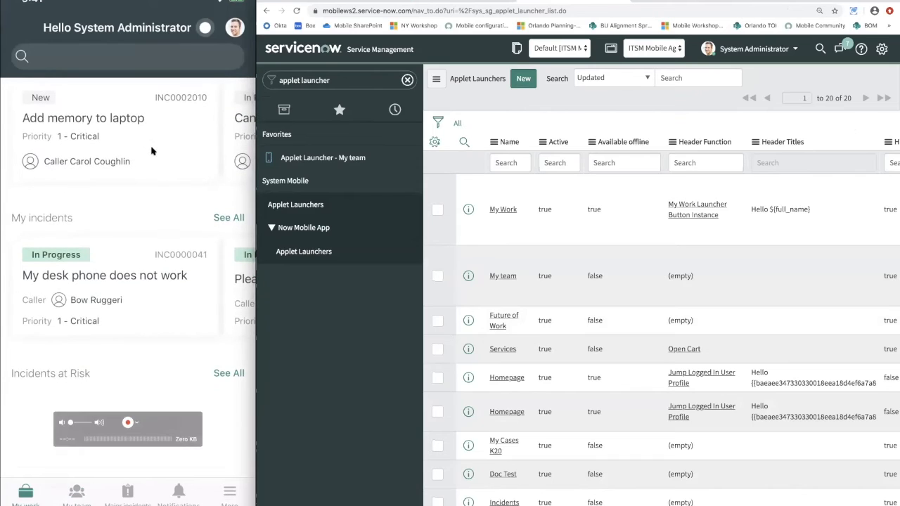
scroll(152, 151, up, 5)
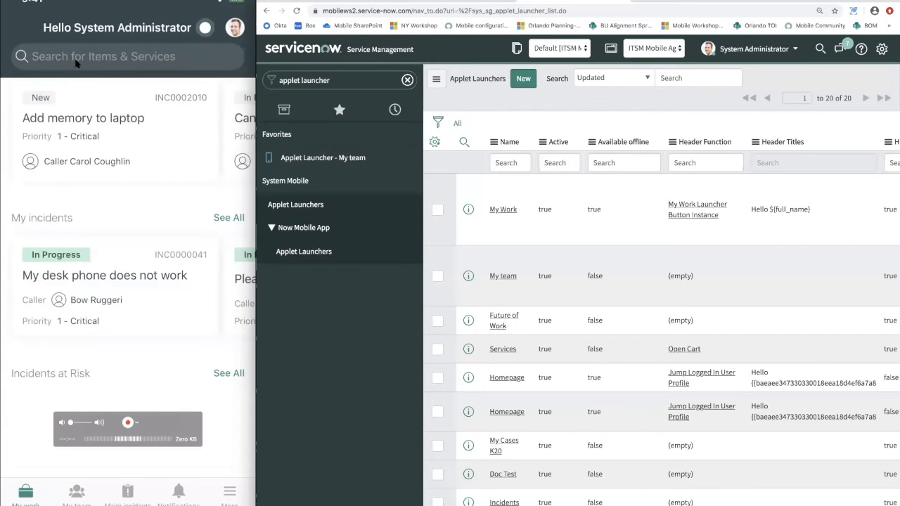
Open the My Work launcher's search configuration record and switch the application scope to ServiceNow NowMobile App – Catalog Screens and Applet Launcher
click(503, 210)
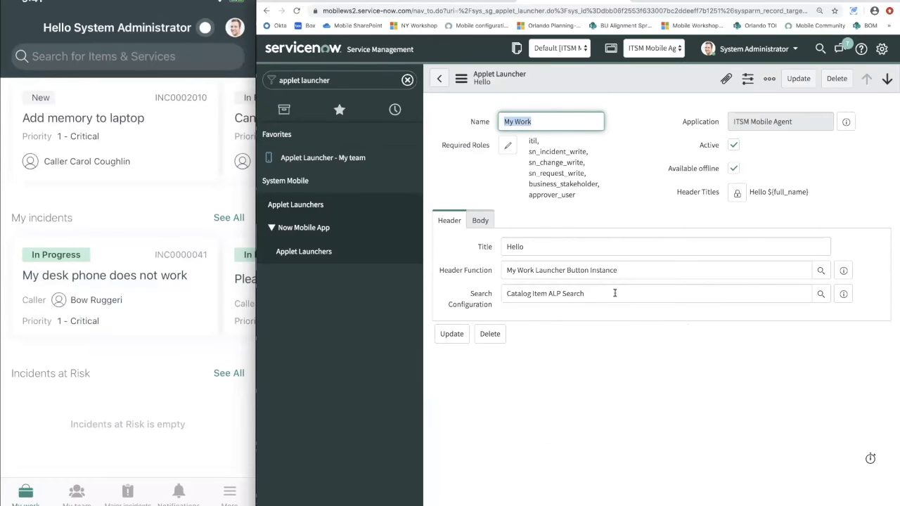
click(843, 294)
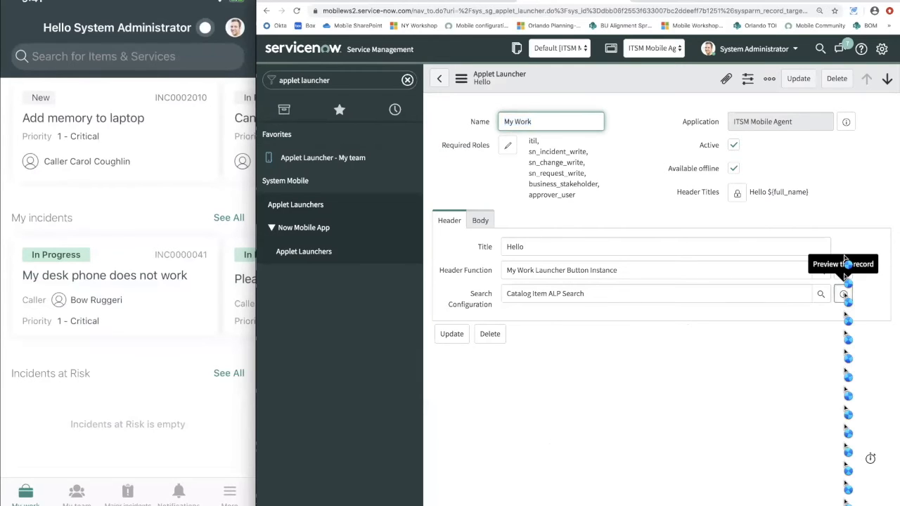
click(867, 130)
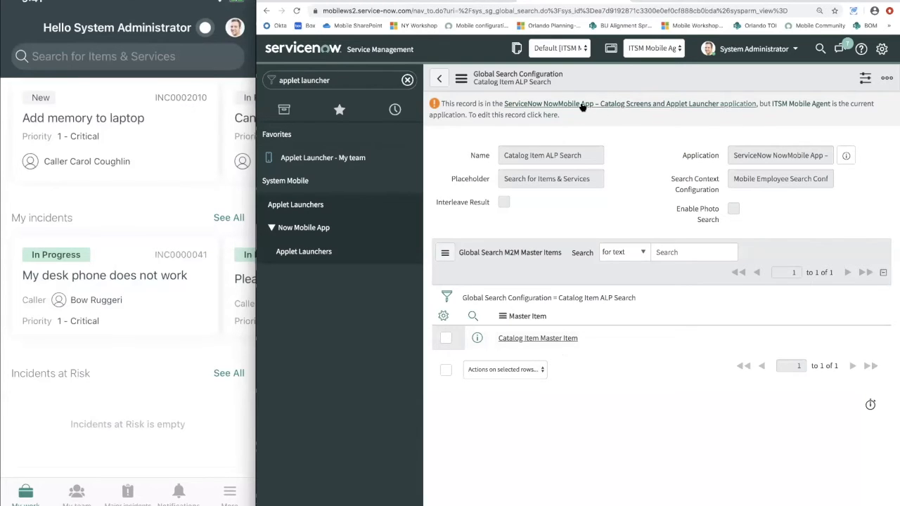
click(653, 47)
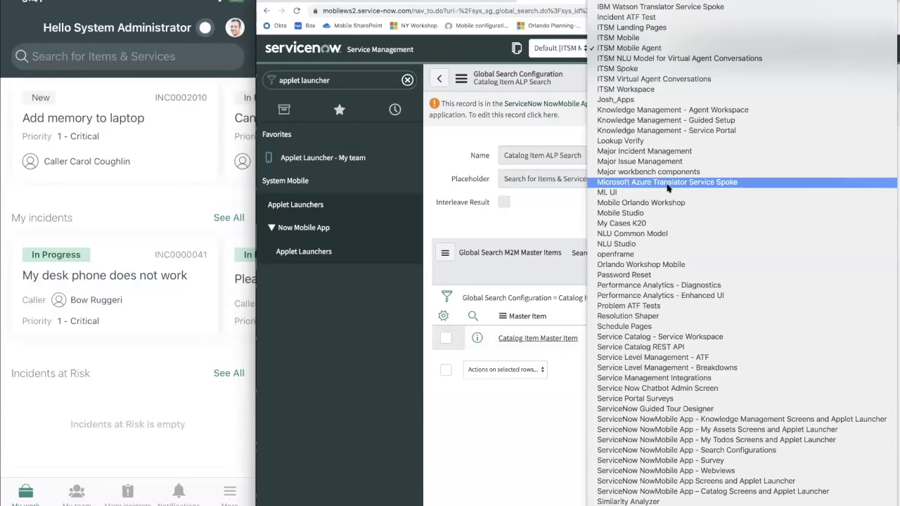
scroll(668, 188, down, 5)
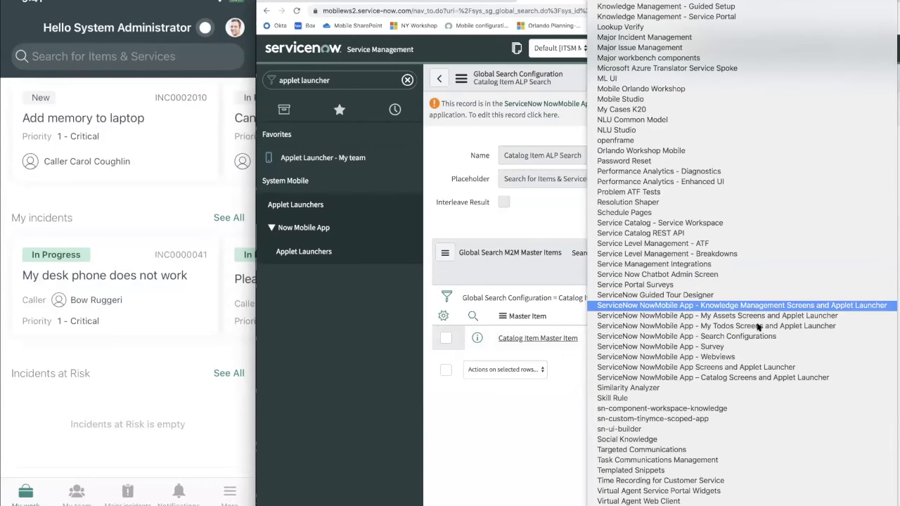
click(771, 378)
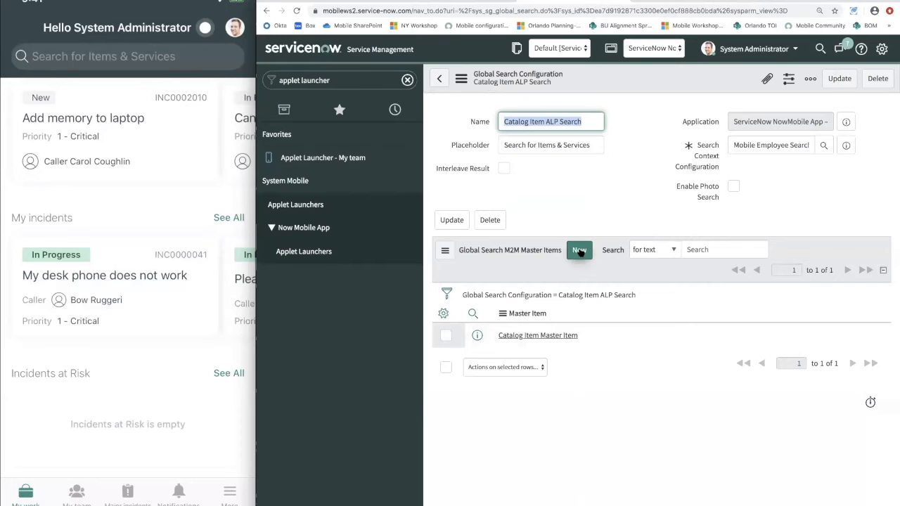
Start a new Global Search M2M Master Item, find "my incident" among the master items and select My Incidents Master Item
click(579, 251)
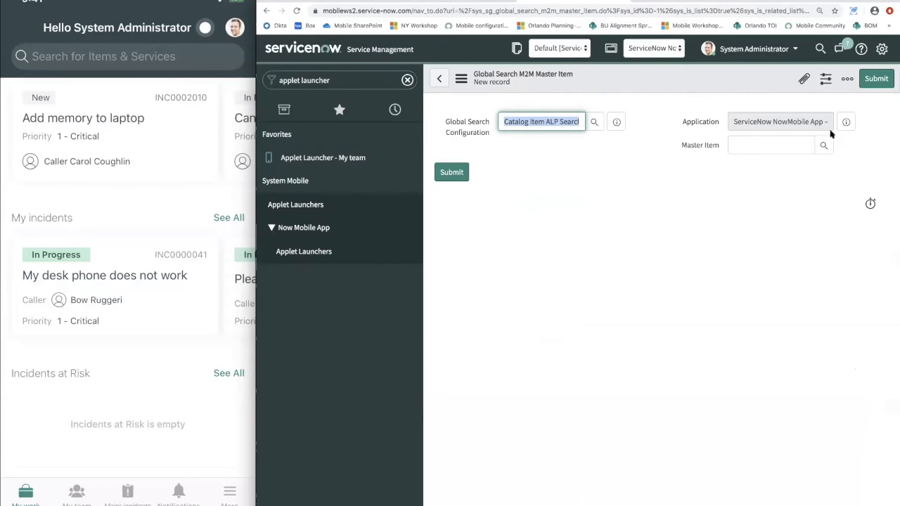
click(823, 145)
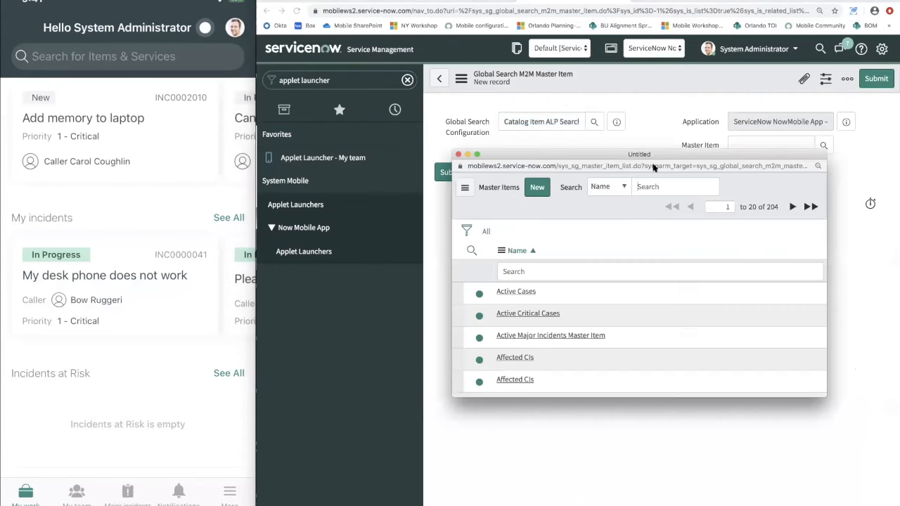
drag(647, 155, 669, 214)
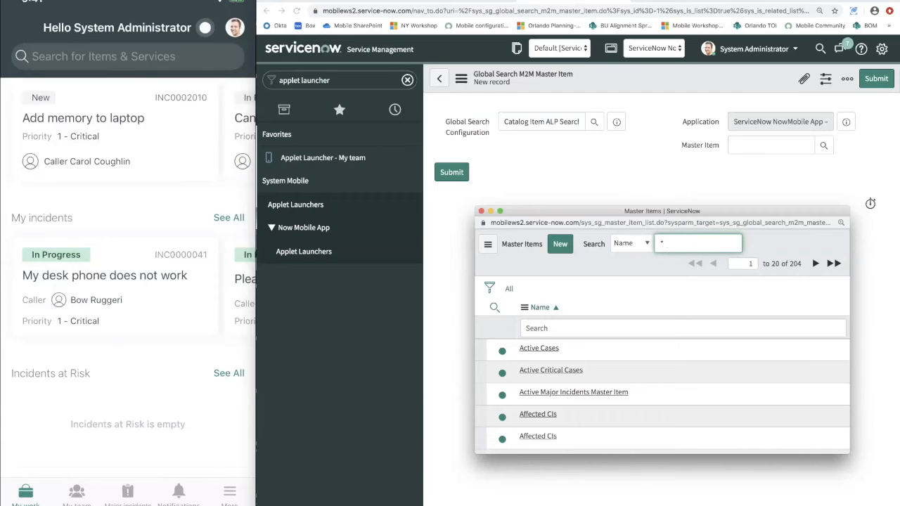
key(BackSpace)
key(BackSpace)
key(Return)
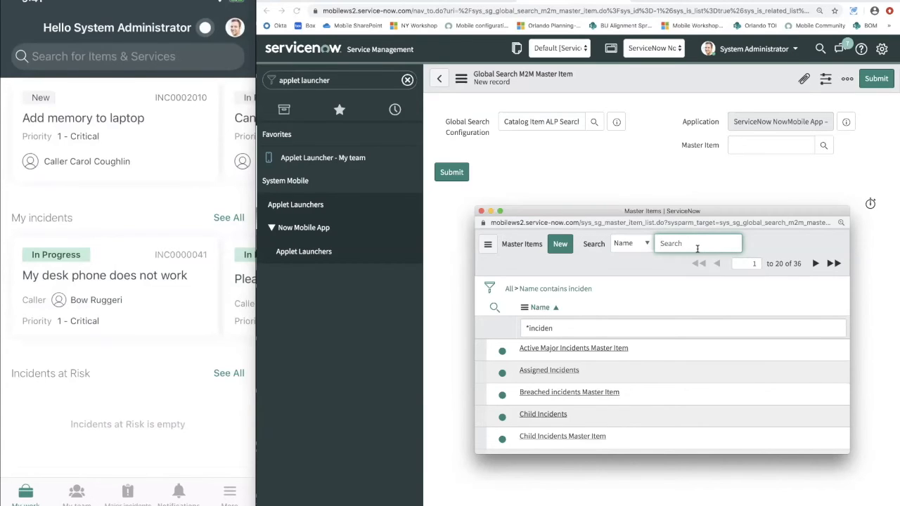
text(*)
key(Return)
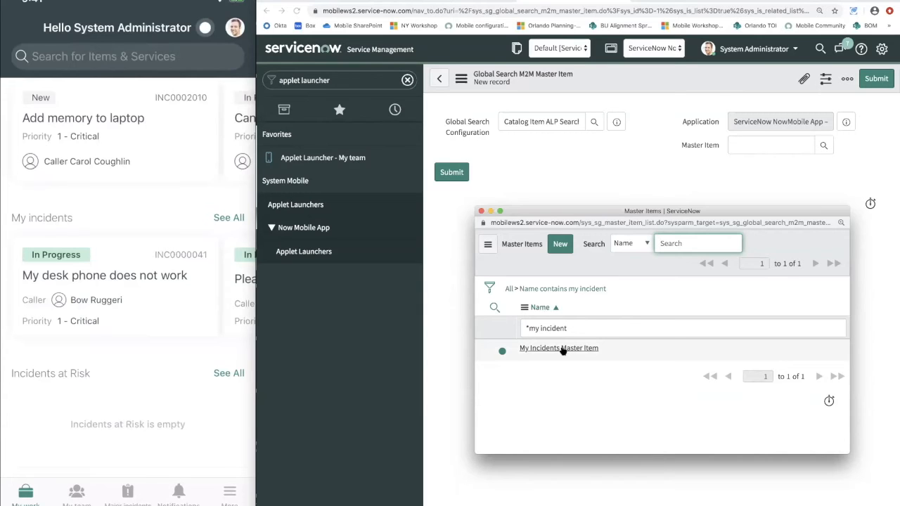
click(562, 349)
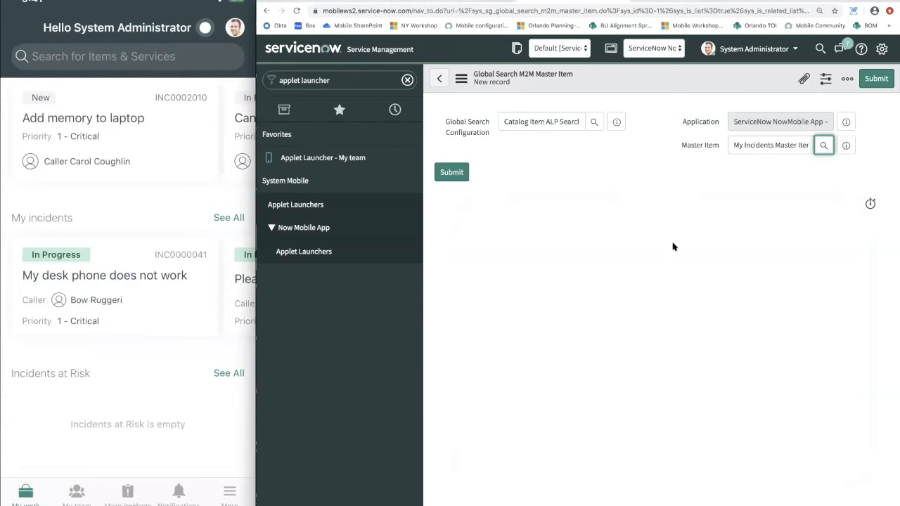
Preview the selected My Incidents Master Item and submit the new record to the Catalog Item ALP Search configuration
click(845, 146)
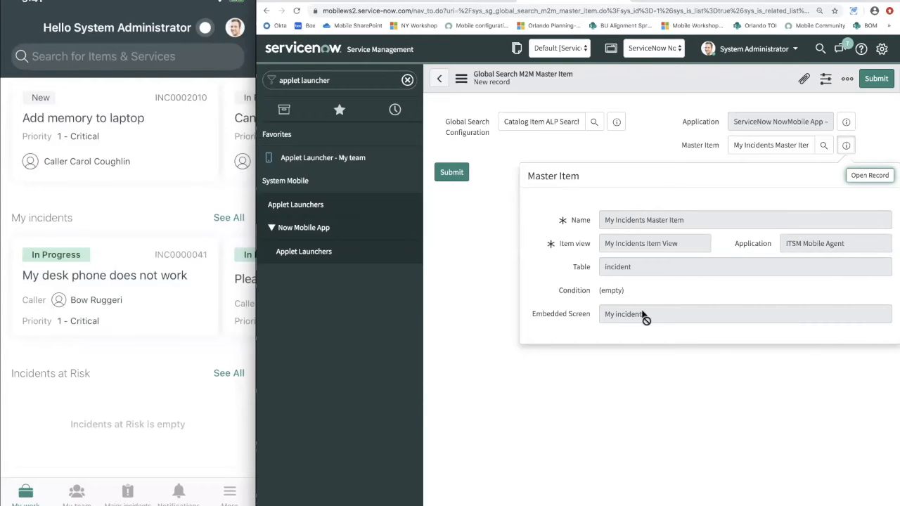
click(673, 143)
click(452, 172)
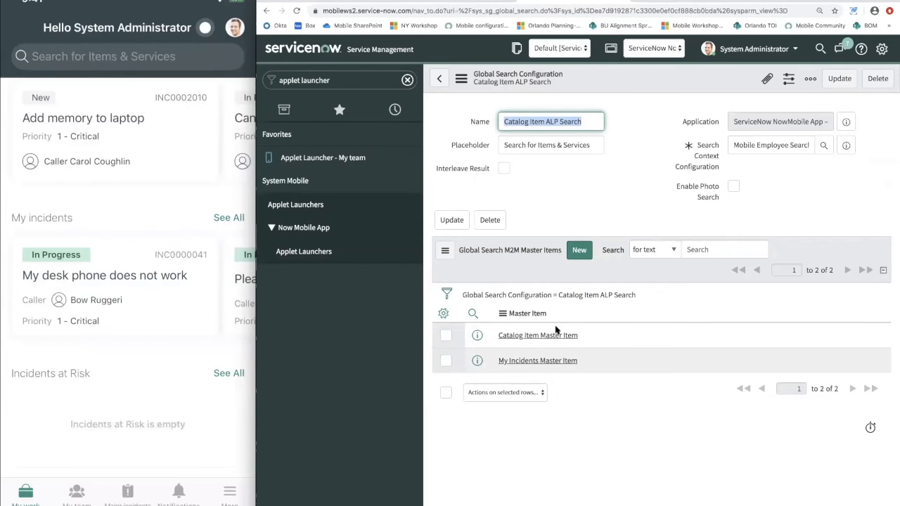
Open the search context configuration record, Mobile Employee Search Config for Services & Items, from the Catalog Item ALP Search configuration
click(607, 189)
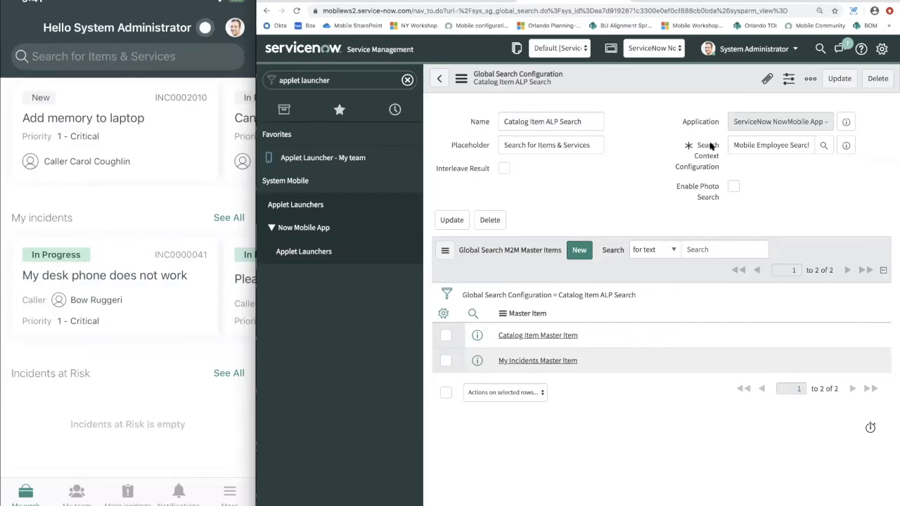
click(846, 145)
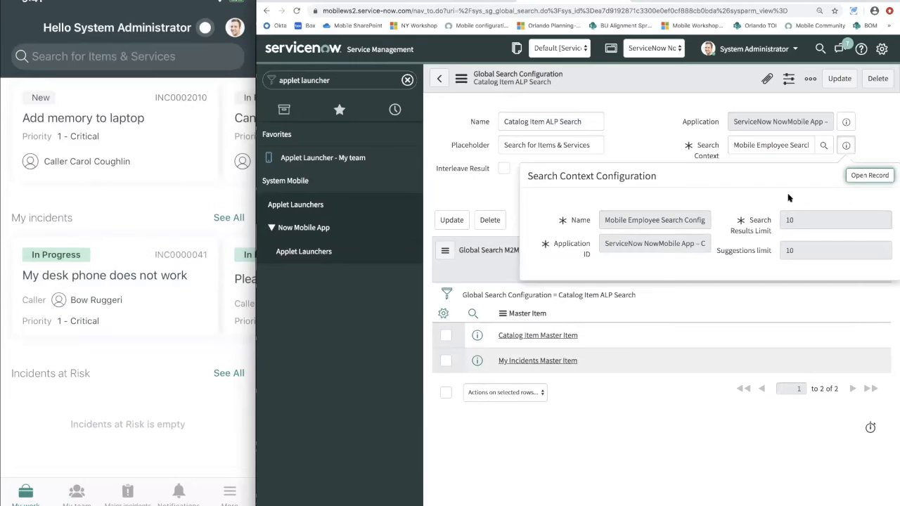
click(869, 176)
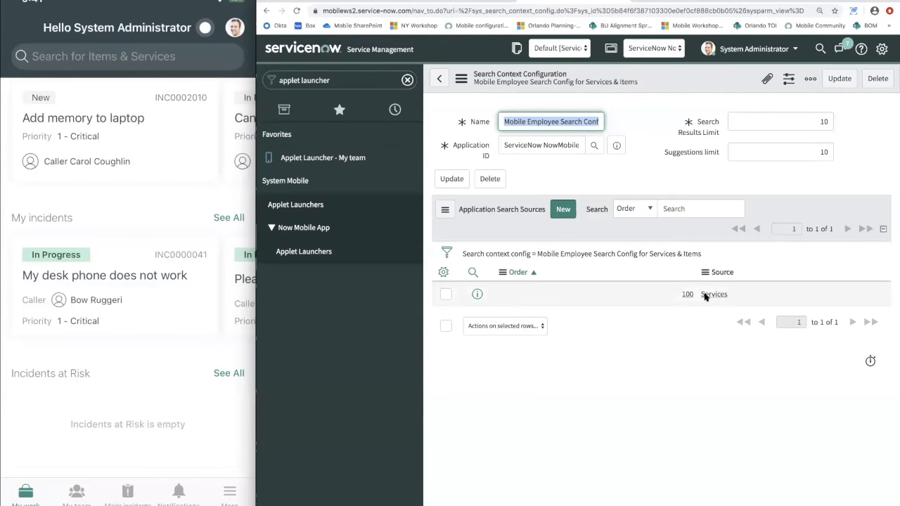
Add an application search source and begin a new search source record for it, named Incident (DH), on the Incident [incident] table
click(566, 211)
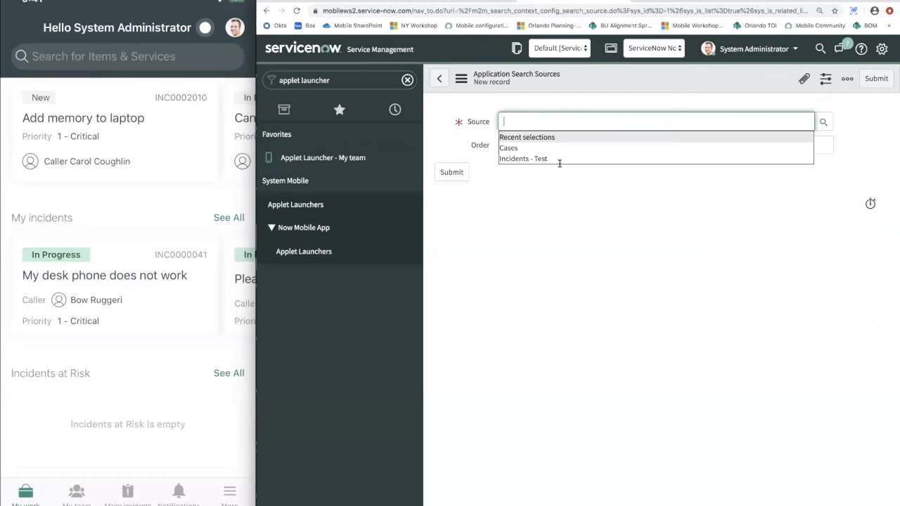
click(822, 123)
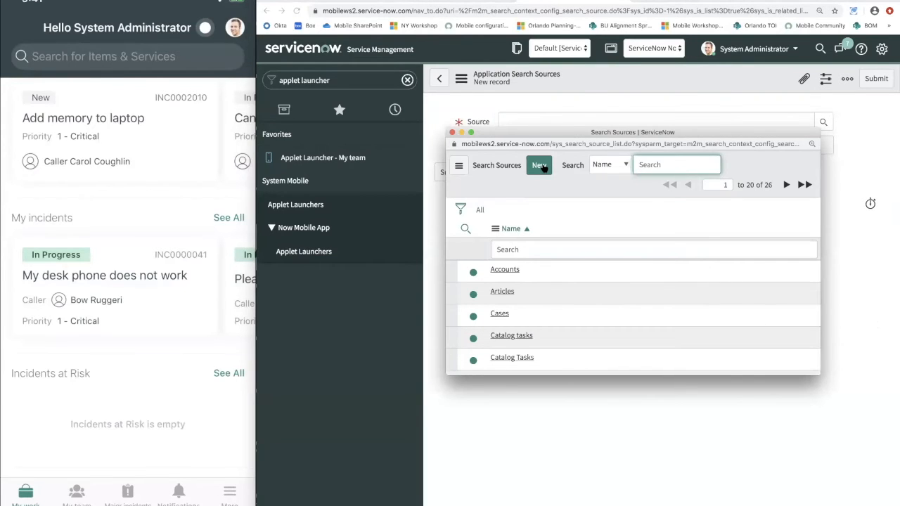
click(542, 167)
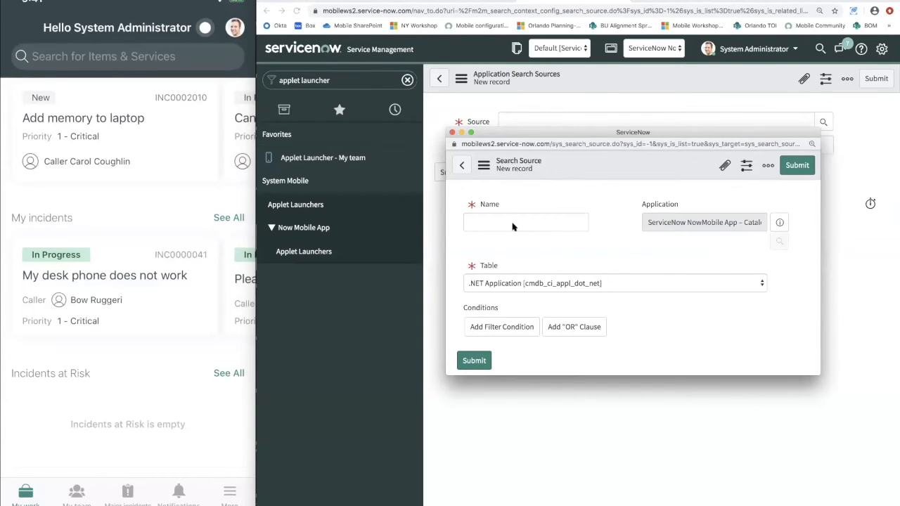
click(505, 221)
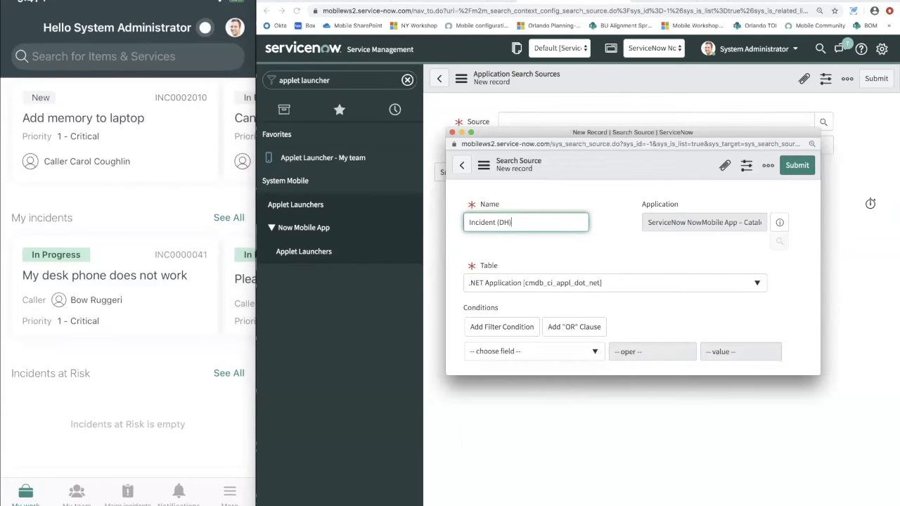
click(530, 282)
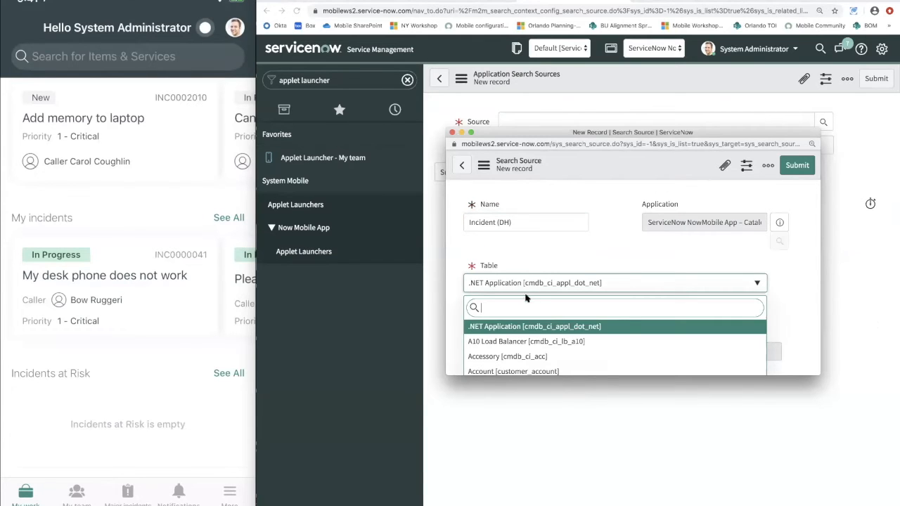
text(incident)
click(513, 328)
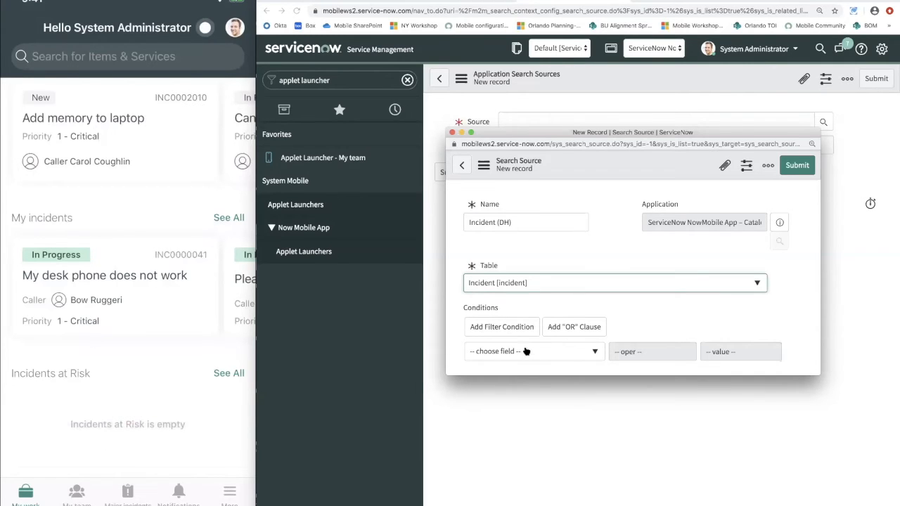
Add the filter condition Active is true to the Incident (DH) search source and submit it
scroll(527, 350, down, 1)
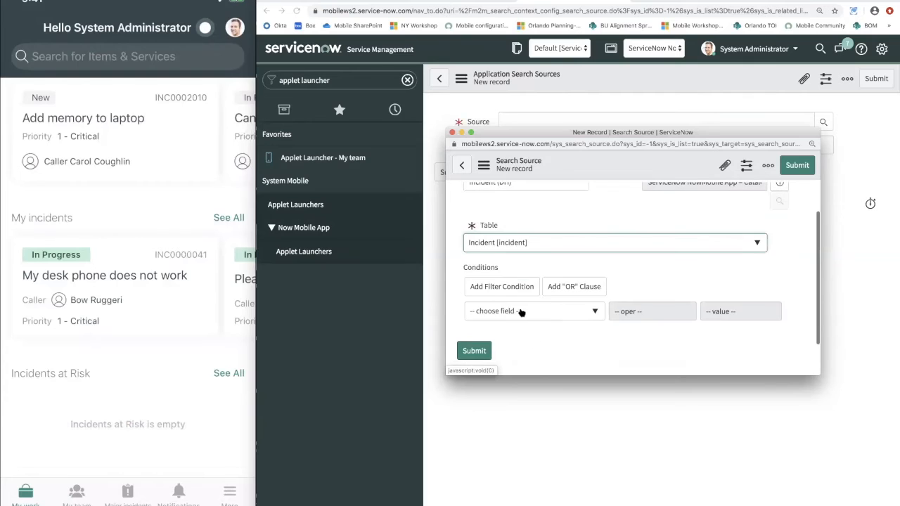
click(521, 313)
text(active)
click(494, 290)
scroll(552, 288, up, 1)
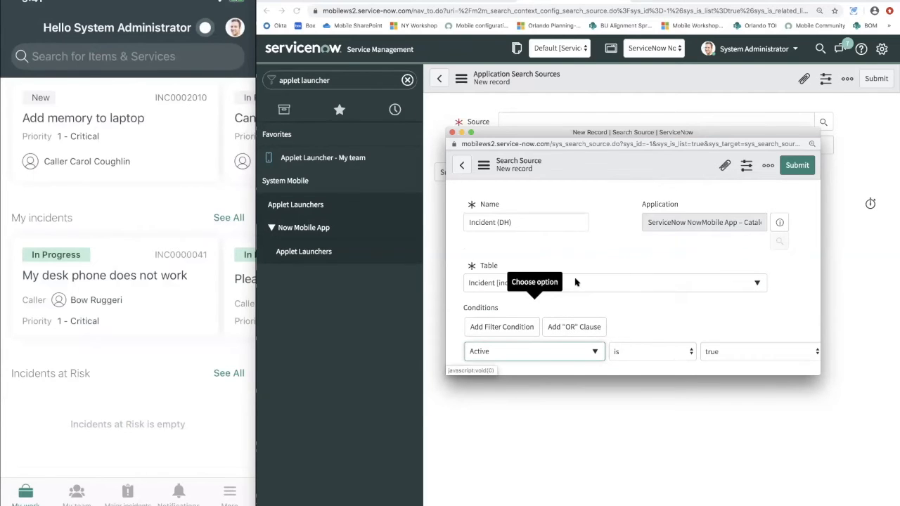
scroll(575, 281, down, 1)
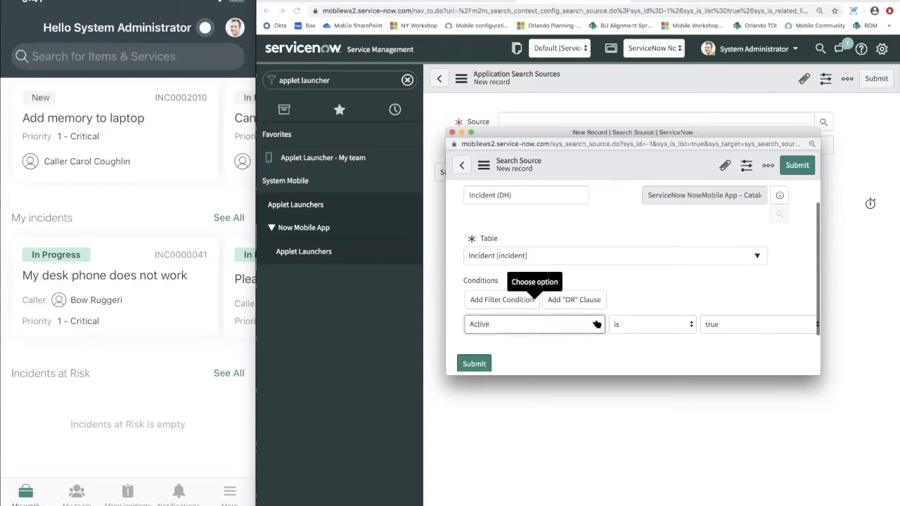
scroll(528, 299, up, 1)
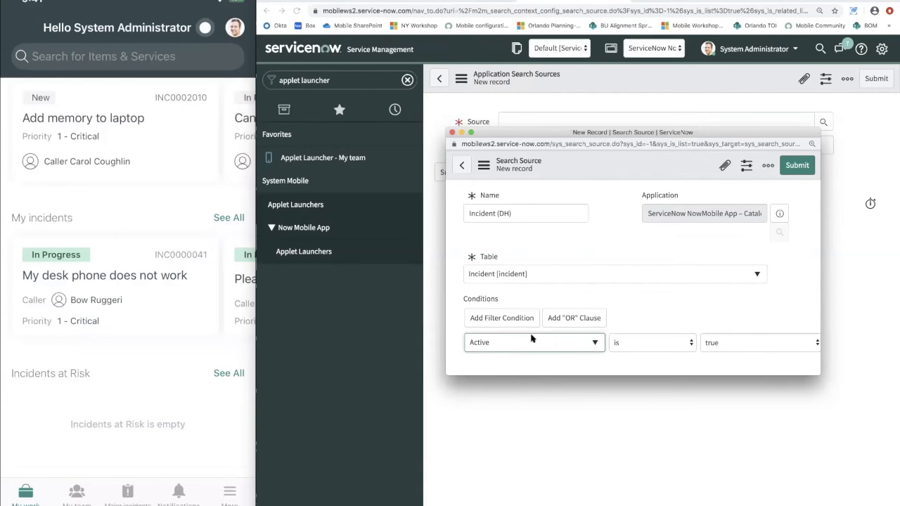
scroll(593, 336, down, 2)
click(483, 327)
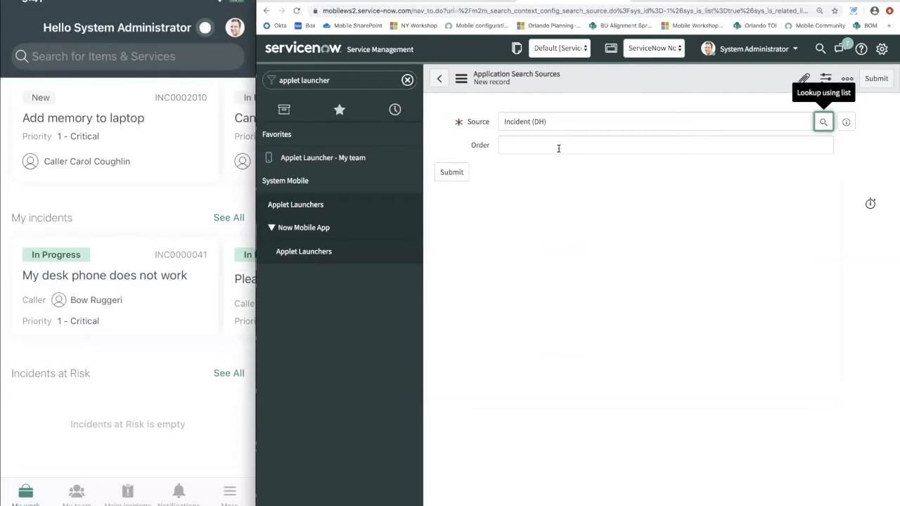
Set the order of the Incident (DH) application search source to 10 and submit the record
click(558, 147)
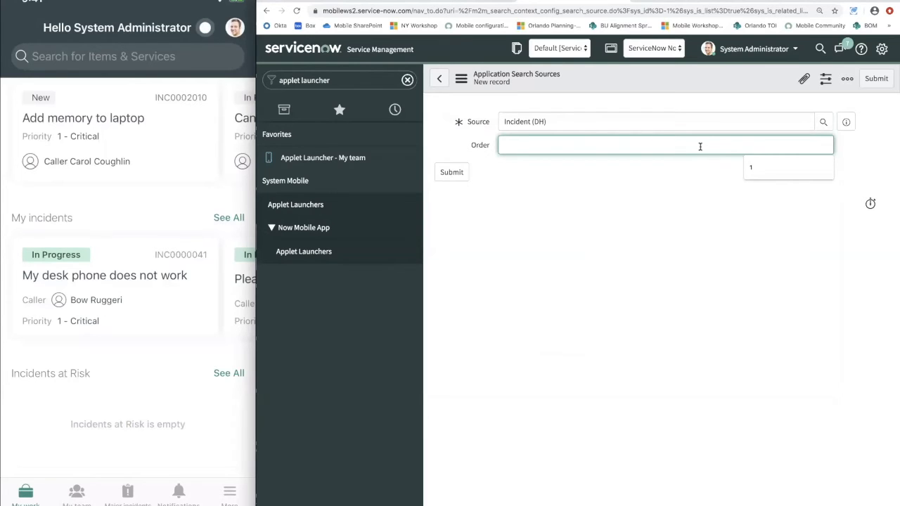
mouse_move(135, 47)
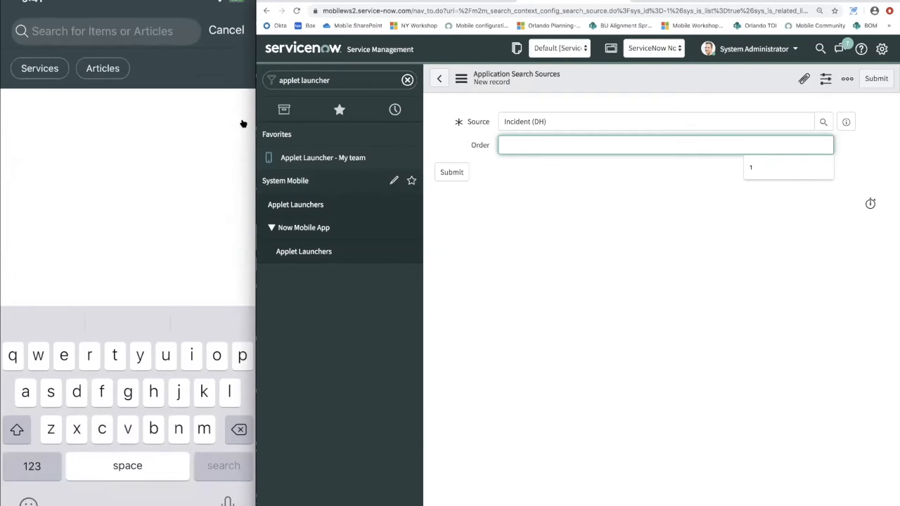
text(10)
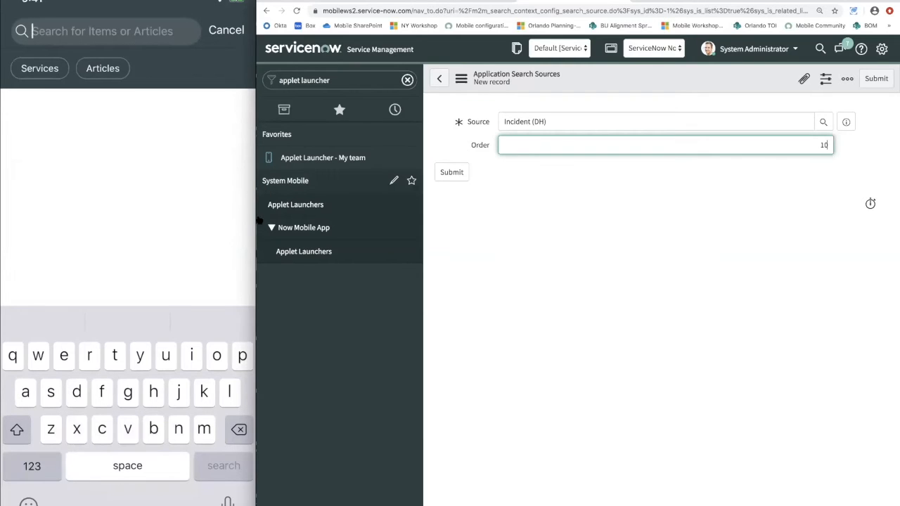
click(454, 175)
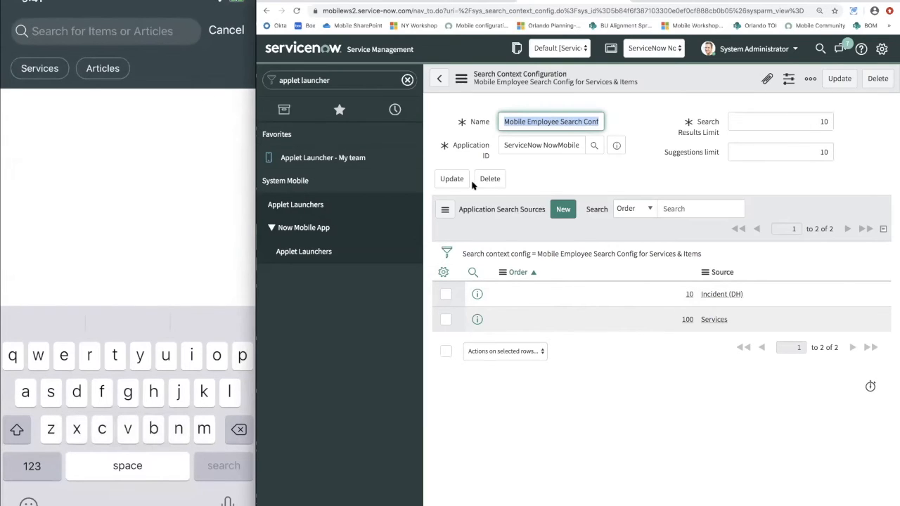
Return to the Catalog Item ALP Search configuration, change its placeholder to "Search for Incidents, Items, & Services" and save the record
click(441, 83)
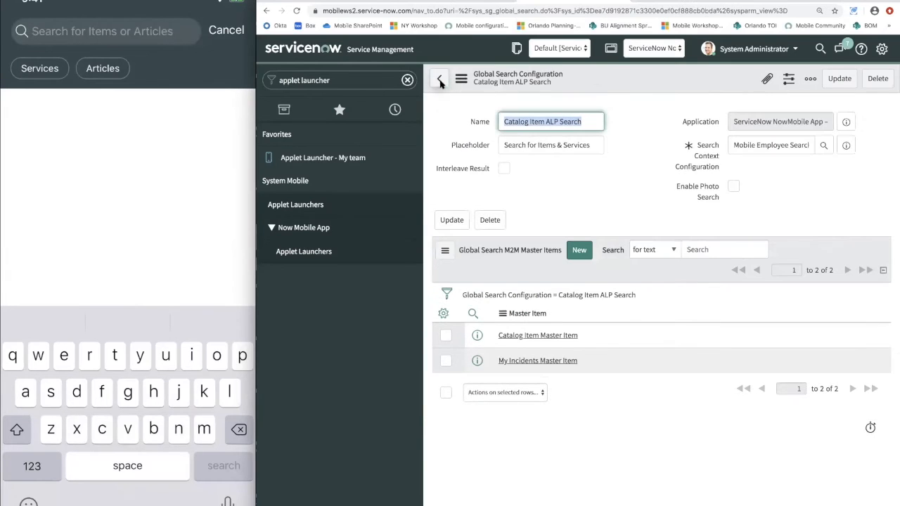
click(506, 145)
drag(505, 144, 592, 145)
click(593, 146)
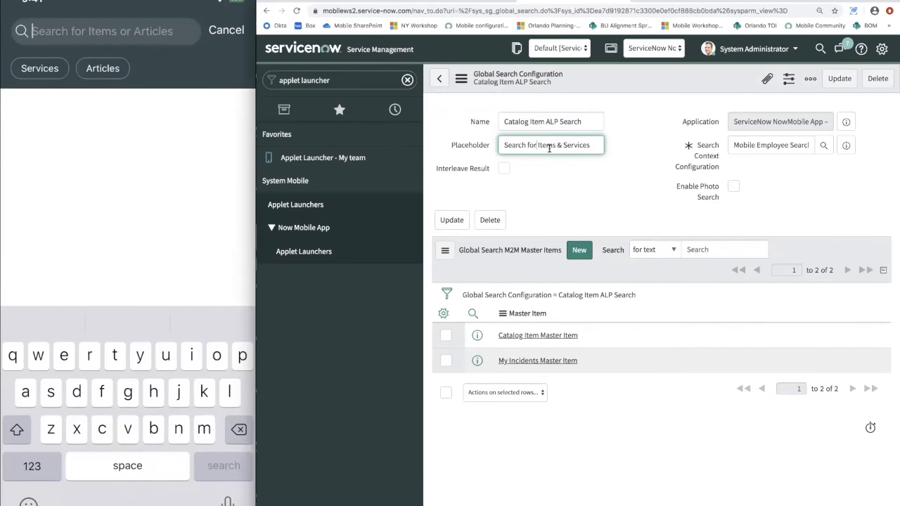
text(Incidents,)
click(589, 145)
text(,)
drag(597, 144, 611, 149)
click(620, 150)
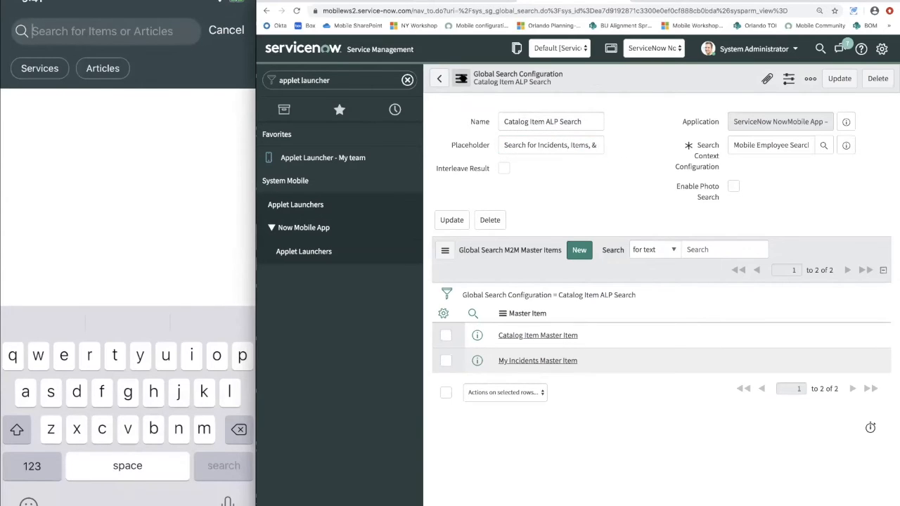
click(461, 78)
click(480, 89)
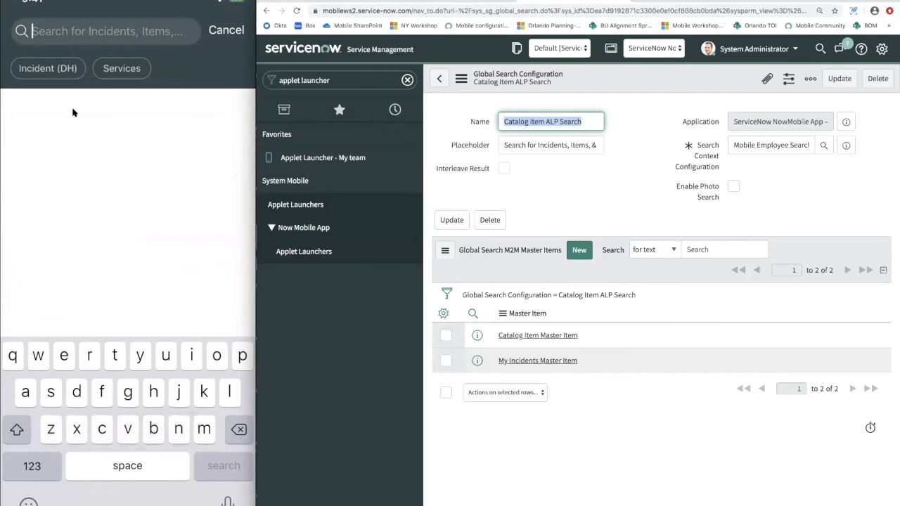
Search the mobile app for "incident" and look through the results
text(incident)
key(Return)
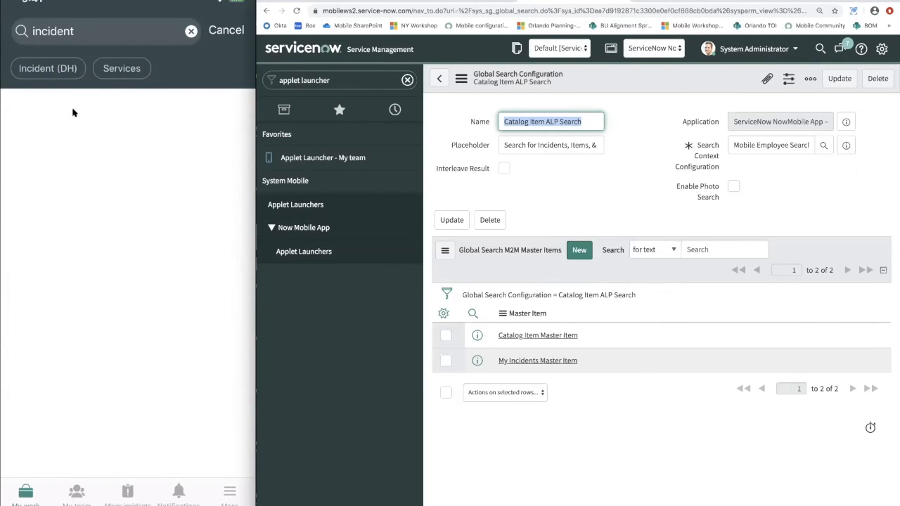
scroll(73, 113, down, 5)
scroll(73, 113, up, 5)
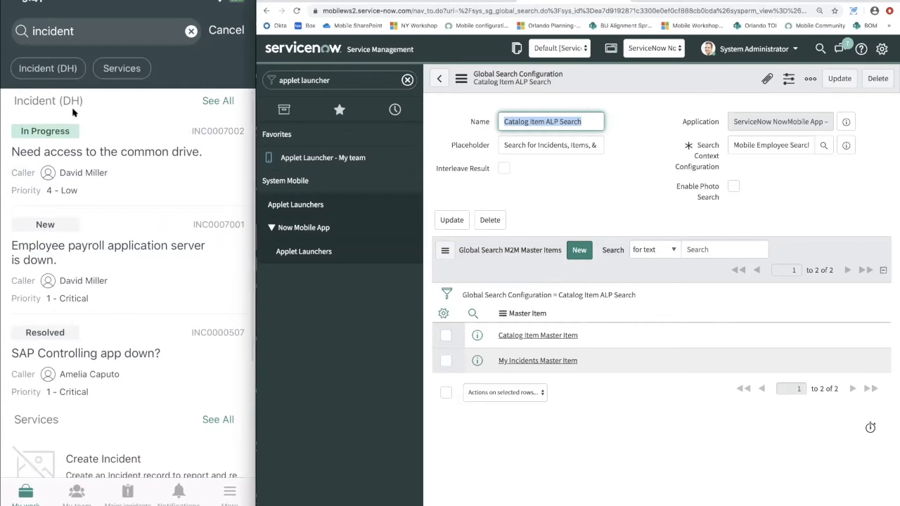
Open the search context configuration record from the Catalog Item ALP Search configuration and examine its search results and suggestions limits
click(845, 146)
click(869, 173)
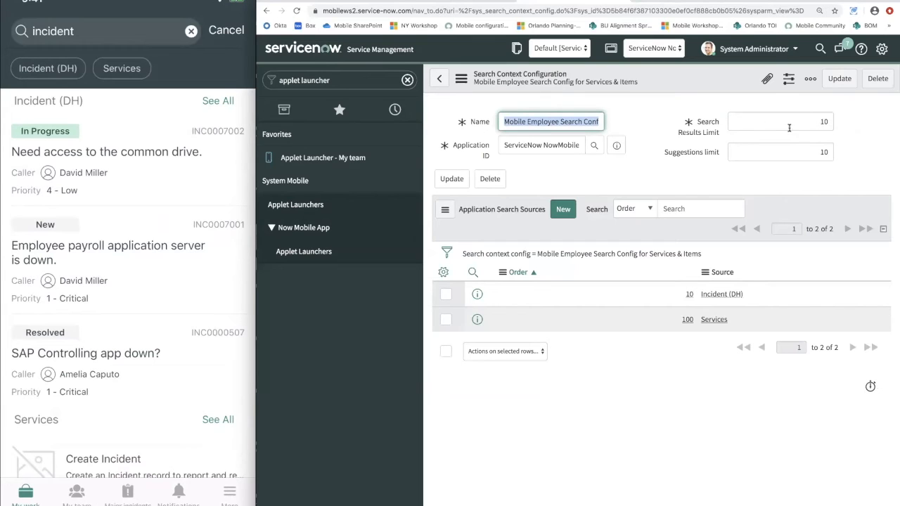
click(749, 153)
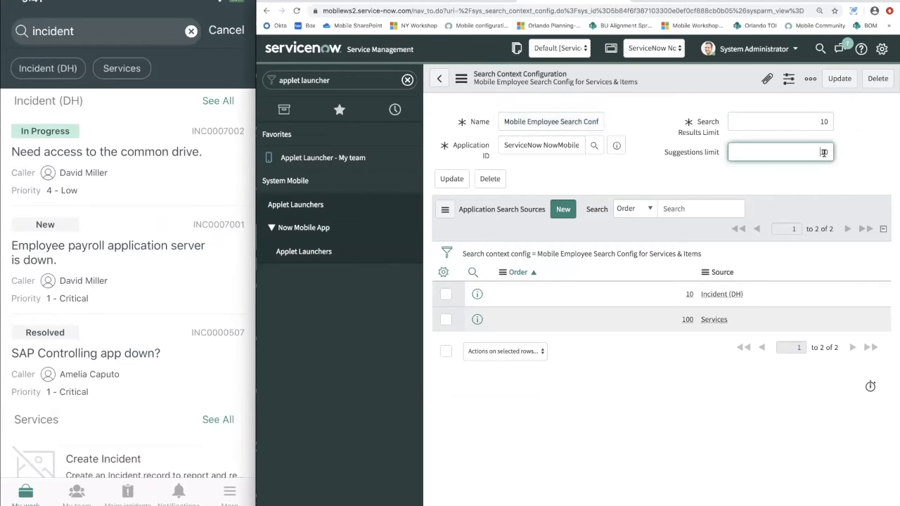
click(856, 147)
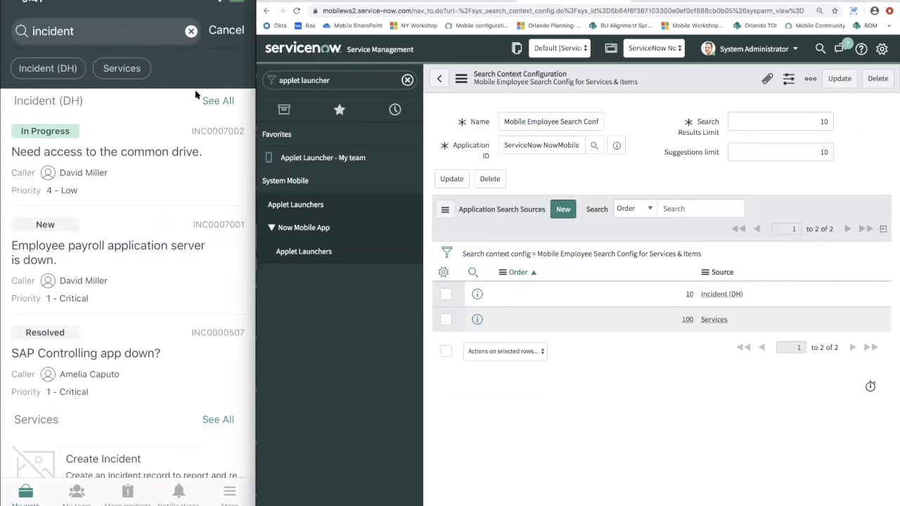
Open the "Need access to the common drive." incident from the mobile search results and look through its details
click(166, 156)
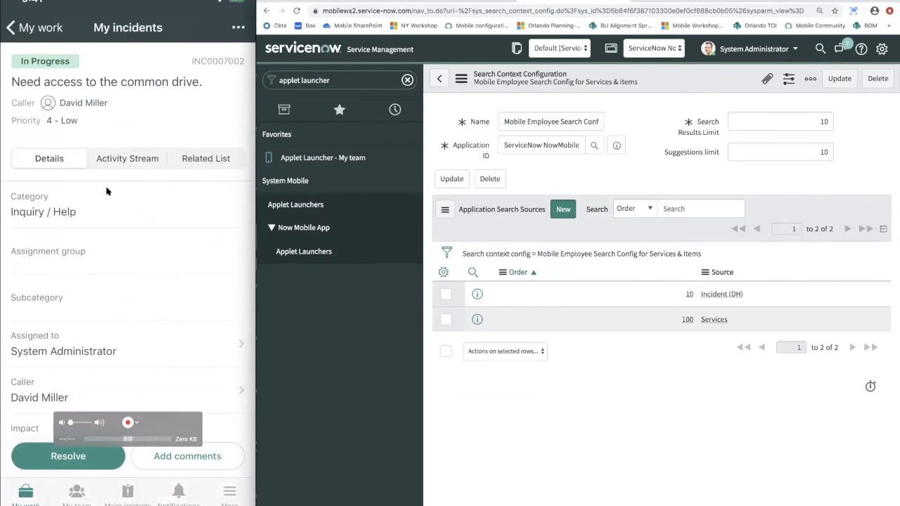
scroll(112, 237, down, 1)
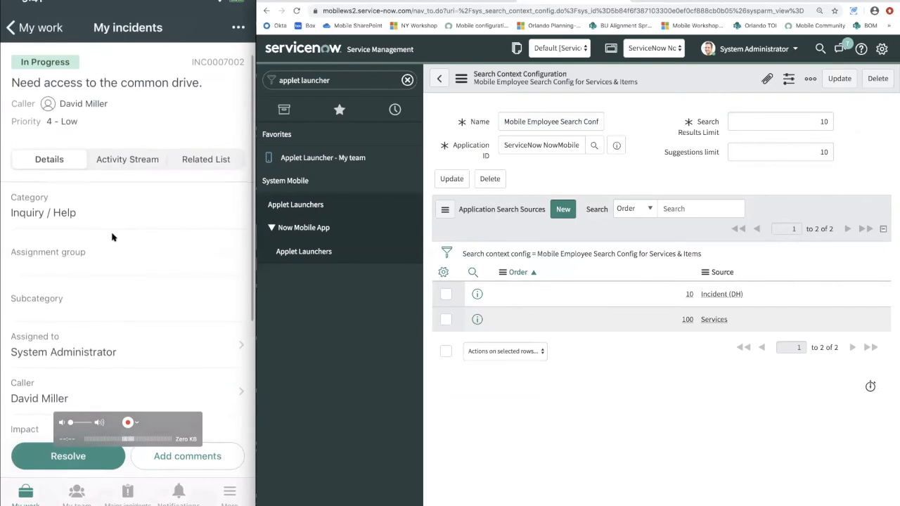
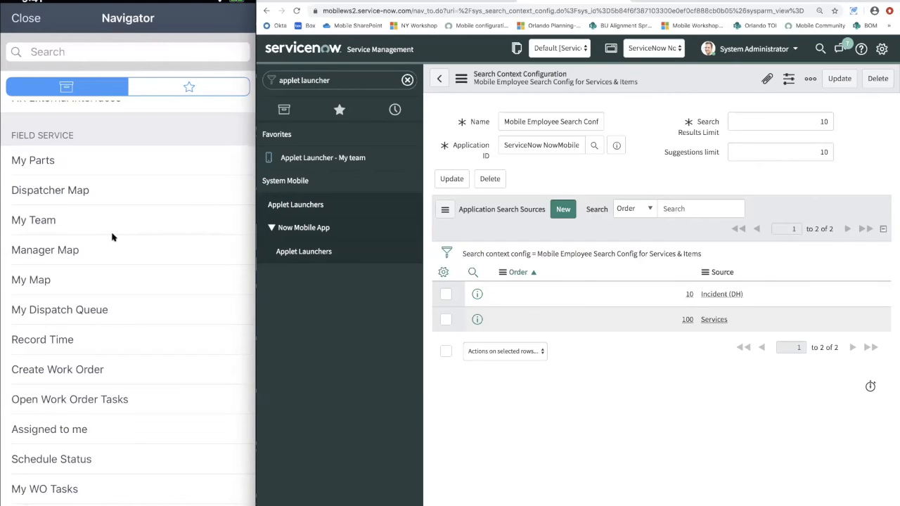
scroll(112, 237, down, 1)
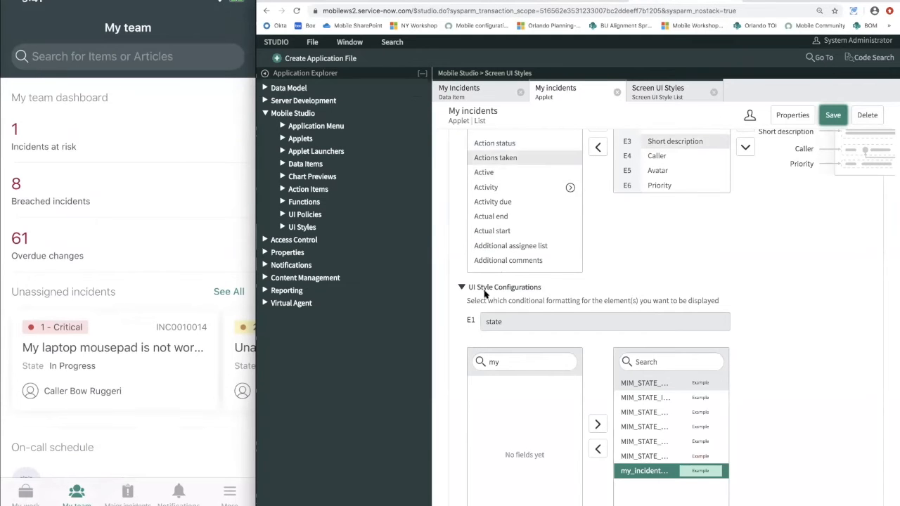
Open the full list of applets in Mobile Studio
scroll(483, 294, up, 1)
scroll(484, 294, up, 5)
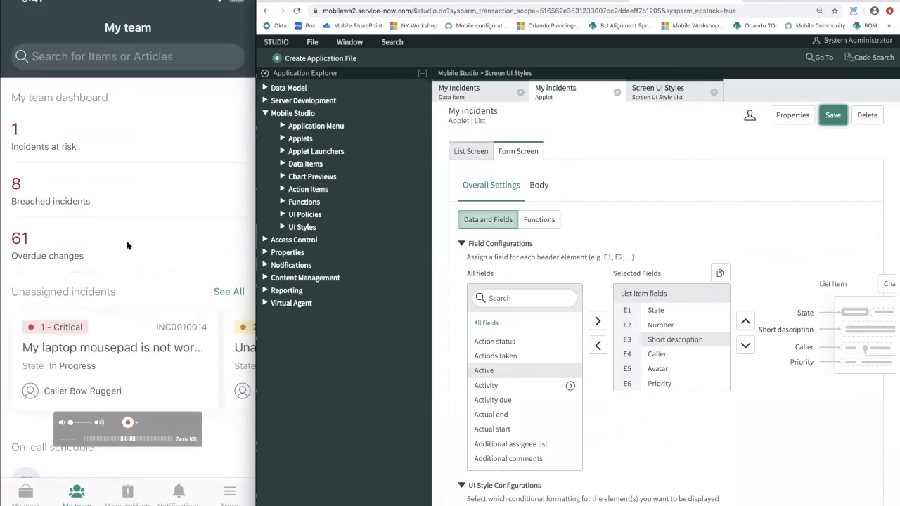
click(341, 140)
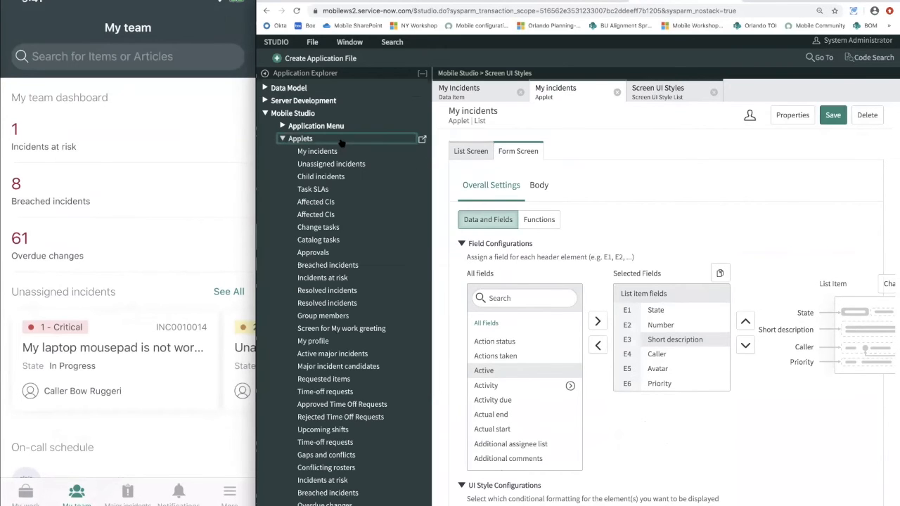
click(422, 139)
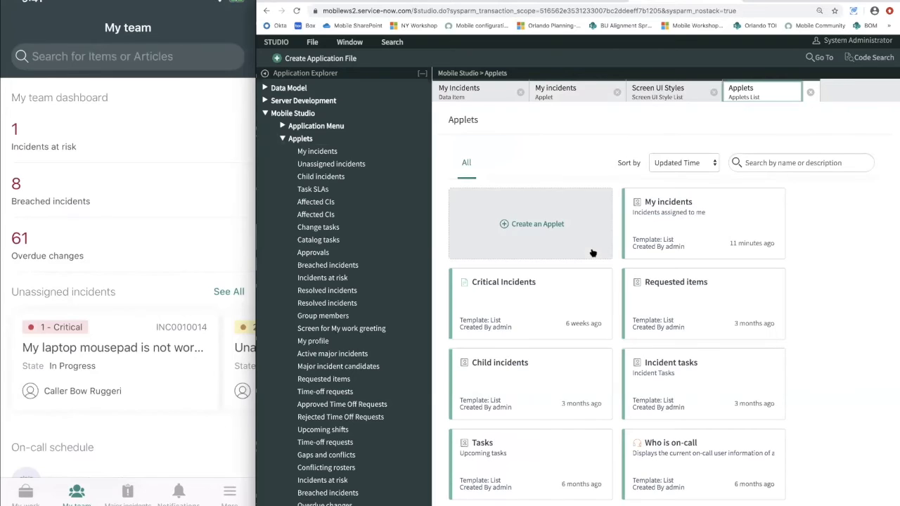
Create an applet named My Teammates with a yellow icon, using the Employee Directory template
click(570, 232)
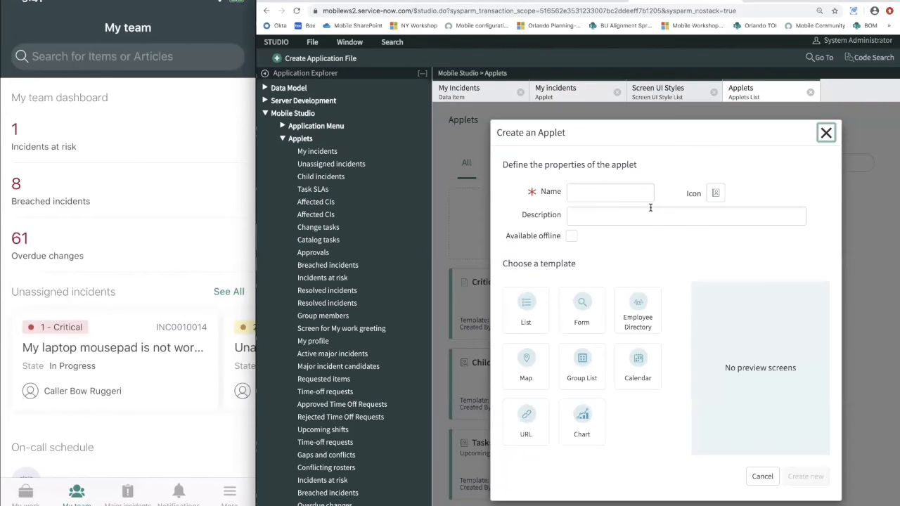
click(617, 200)
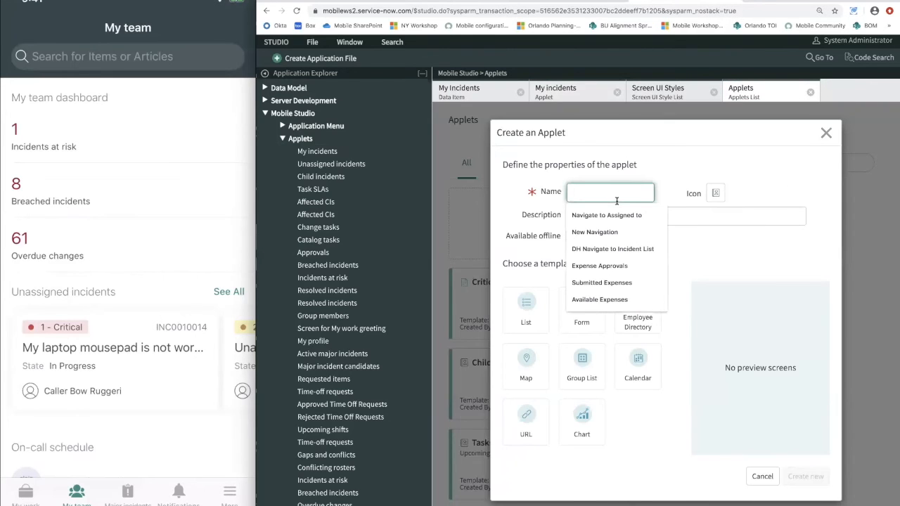
text(My Teammates)
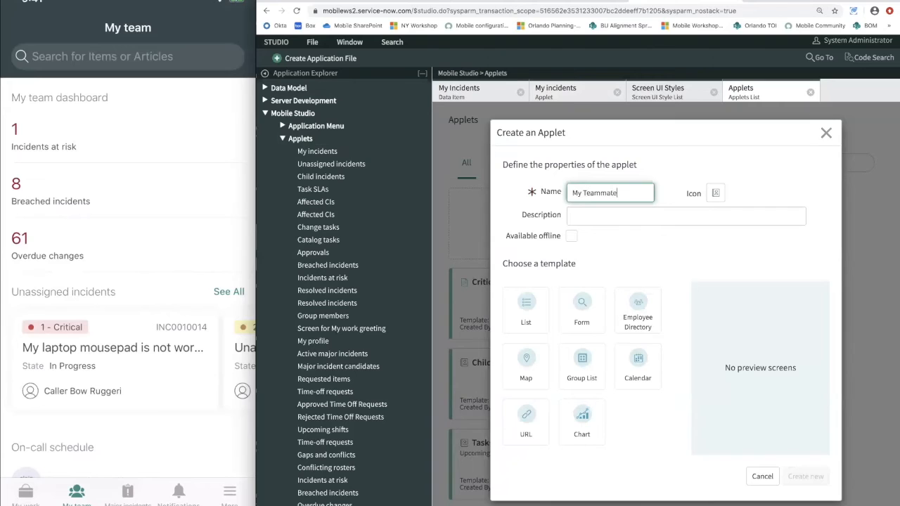
click(716, 195)
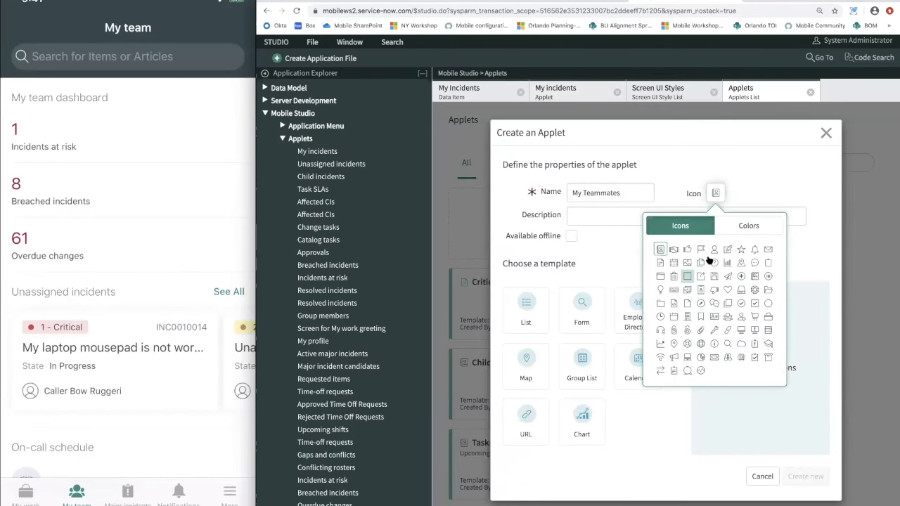
click(746, 228)
click(758, 250)
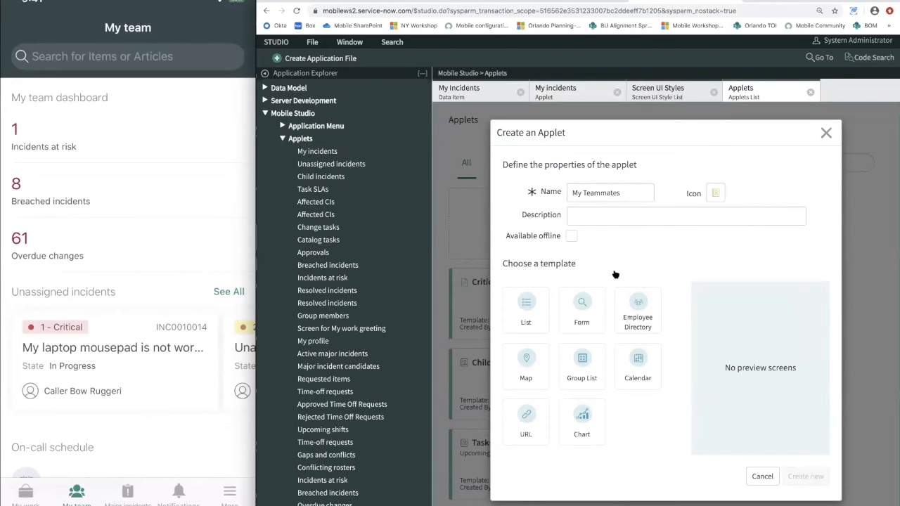
click(638, 317)
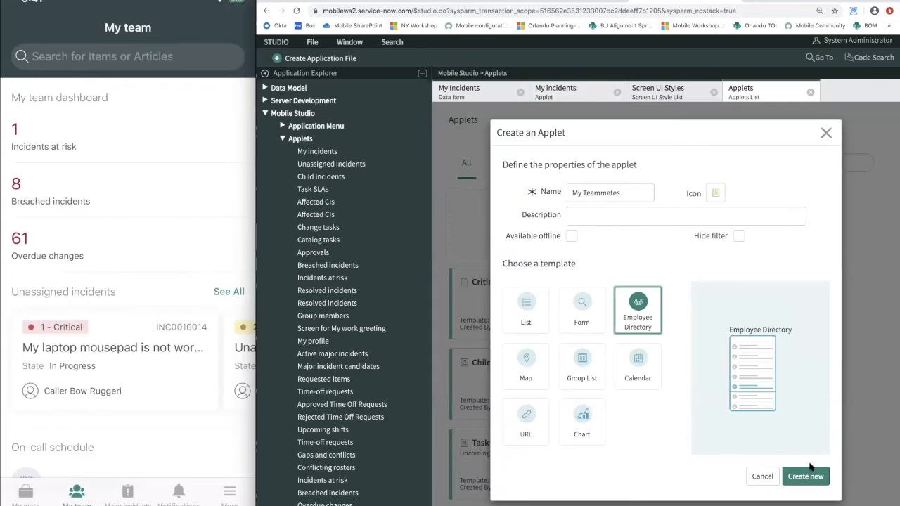
key(super+minus)
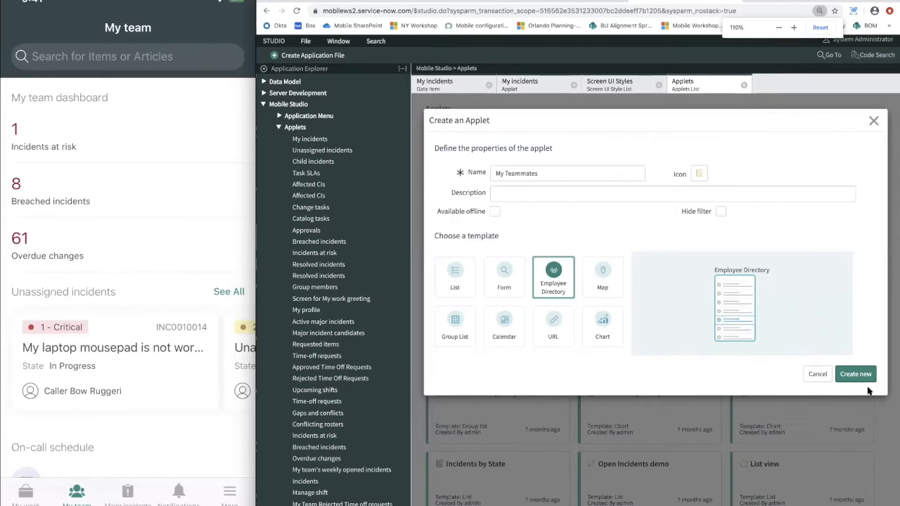
click(856, 374)
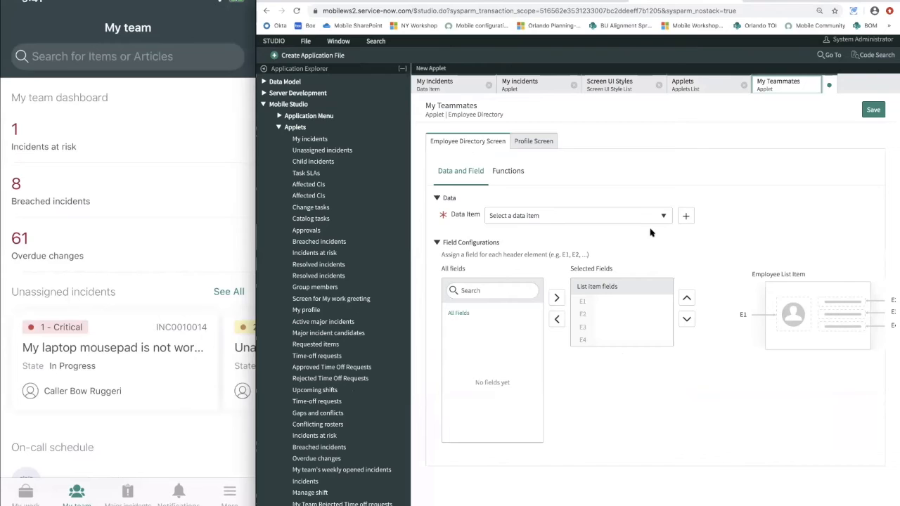
Create a new data item for the applet named My Teammates Data Item, based on the User [sys_user] table
click(686, 217)
click(575, 170)
text(M)
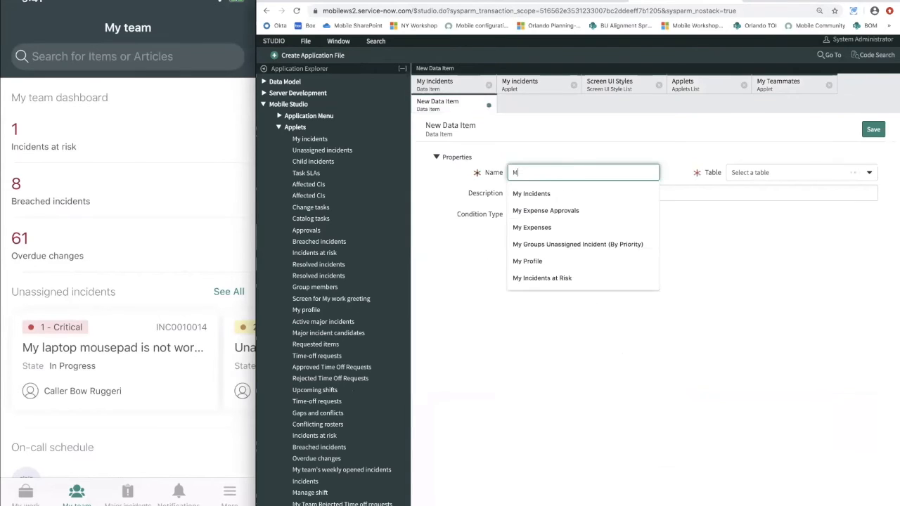
text(y Teammates DIata Item)
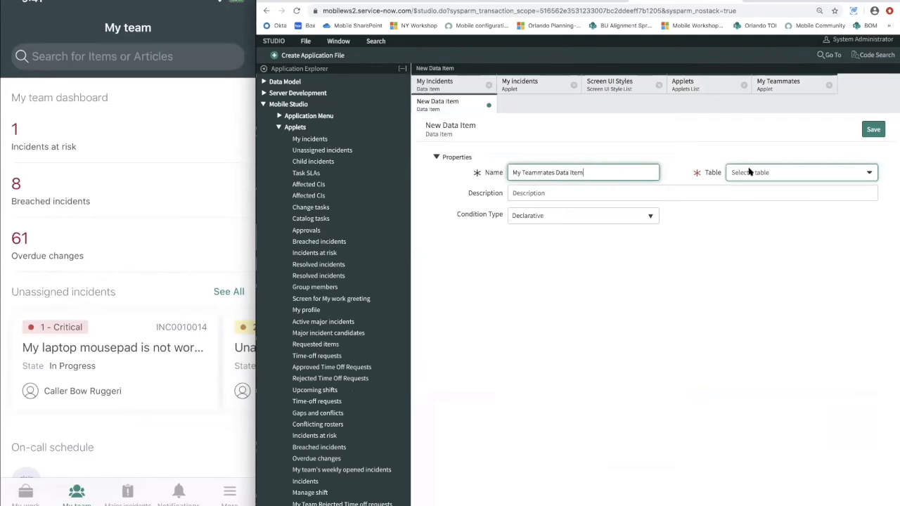
click(749, 172)
text(sys_user)
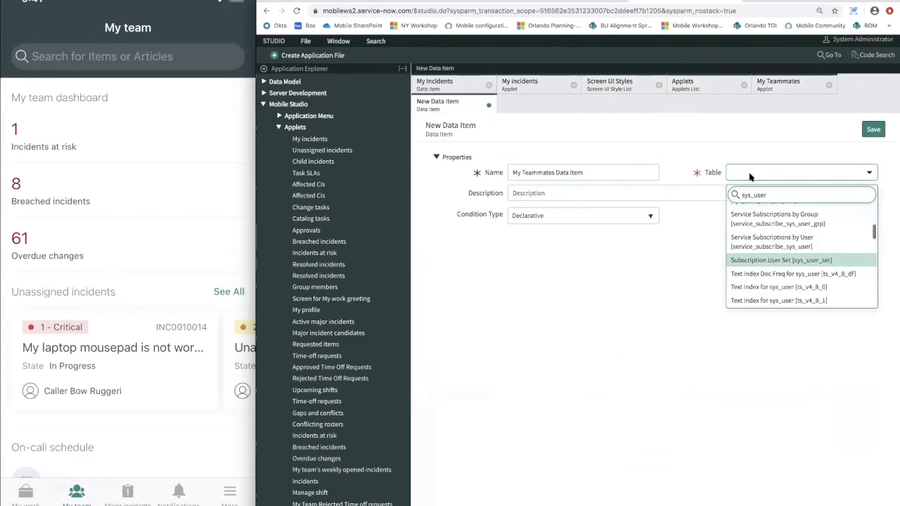
scroll(778, 253, down, 5)
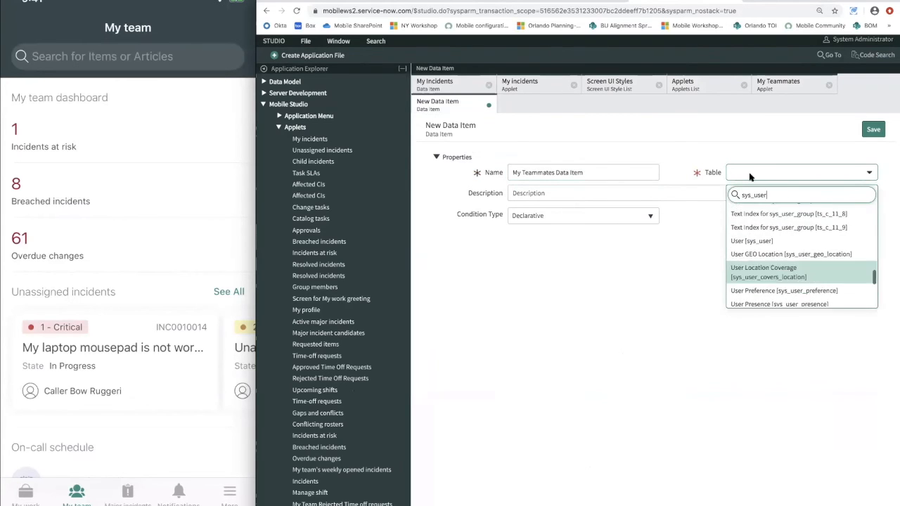
click(751, 218)
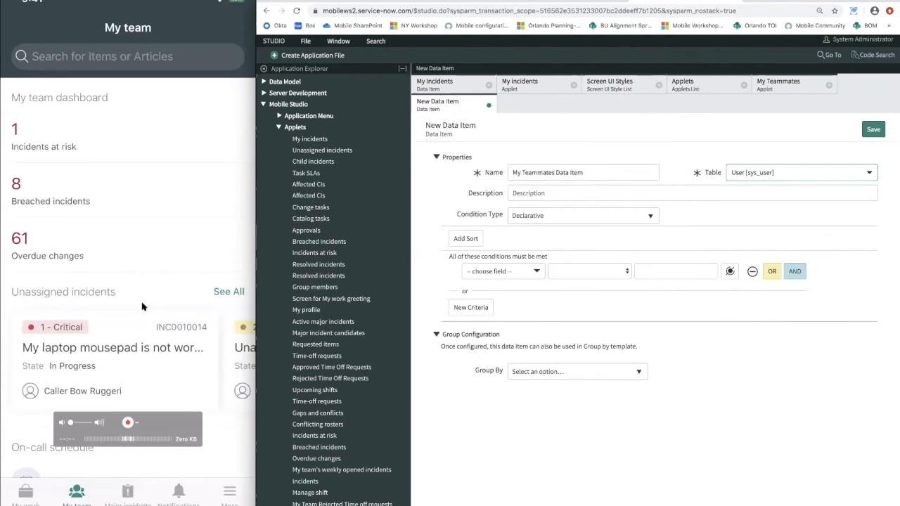
Add the condition Department is ITSM Fulfiller to the new data item and save it
click(518, 273)
text(departm)
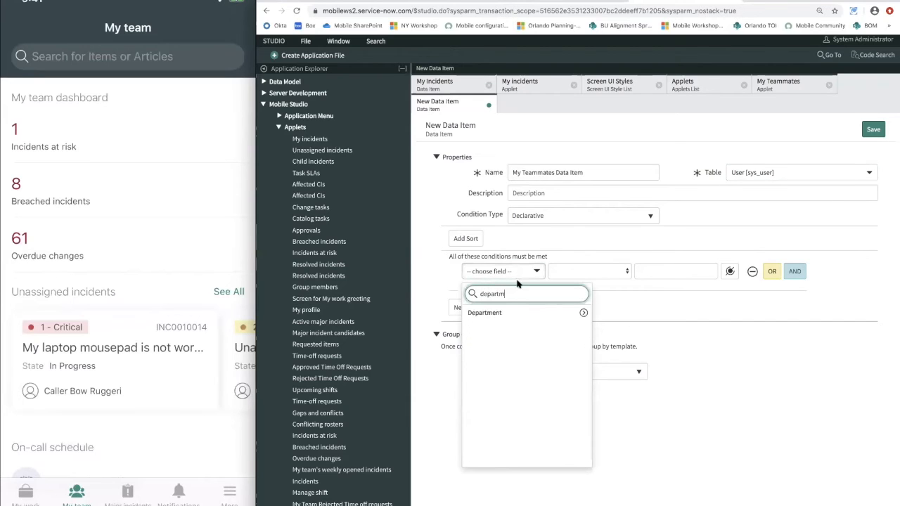
click(517, 312)
click(654, 278)
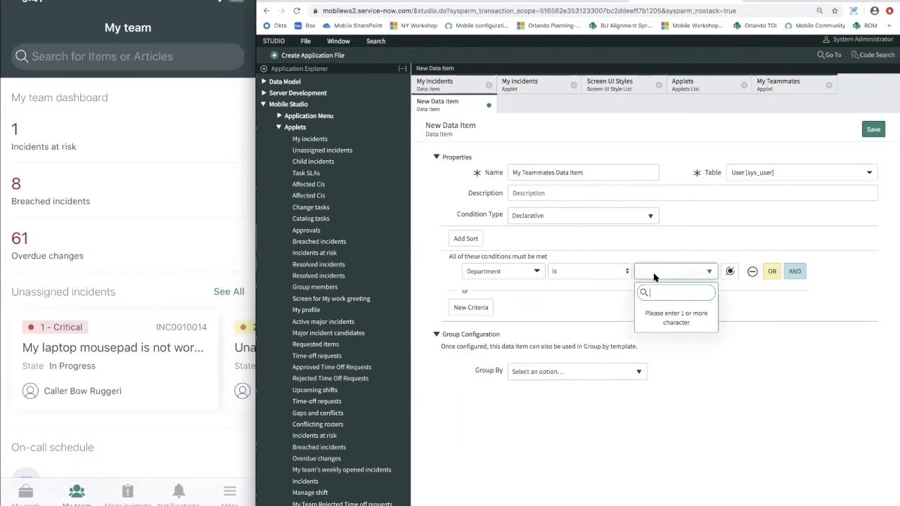
text(it)
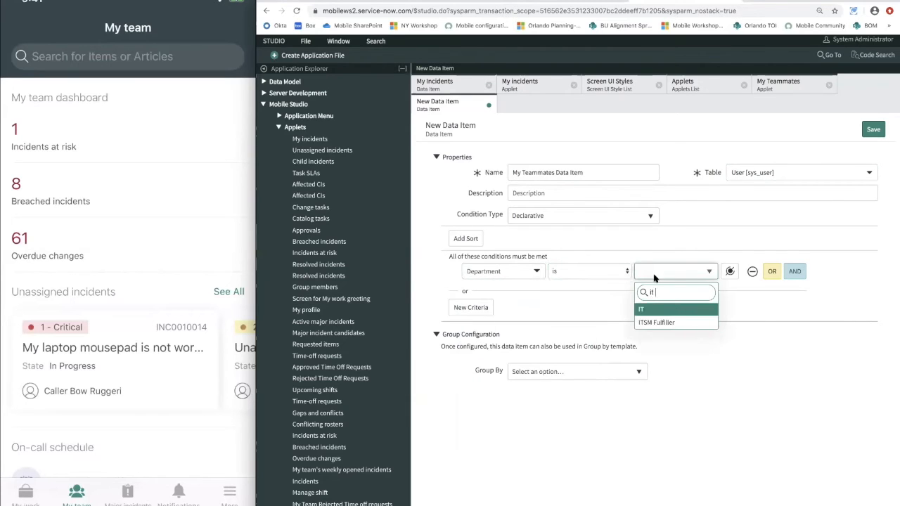
click(659, 324)
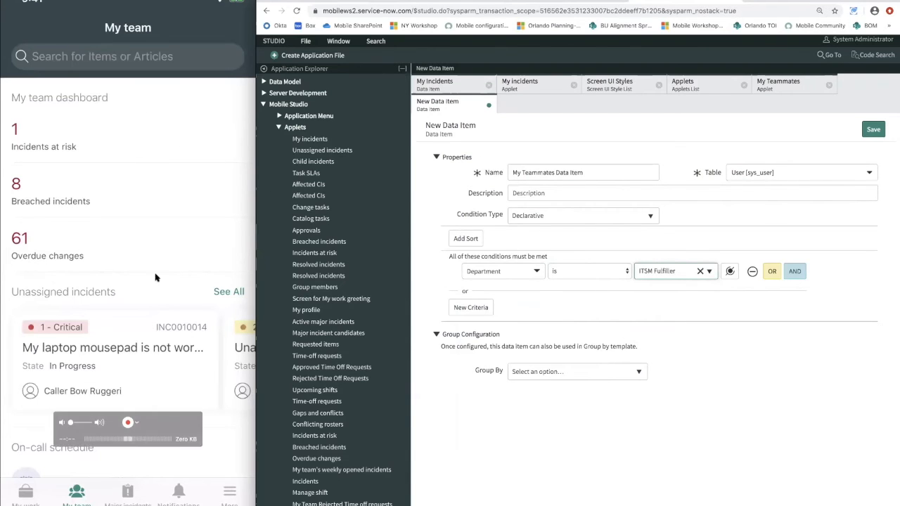
click(878, 131)
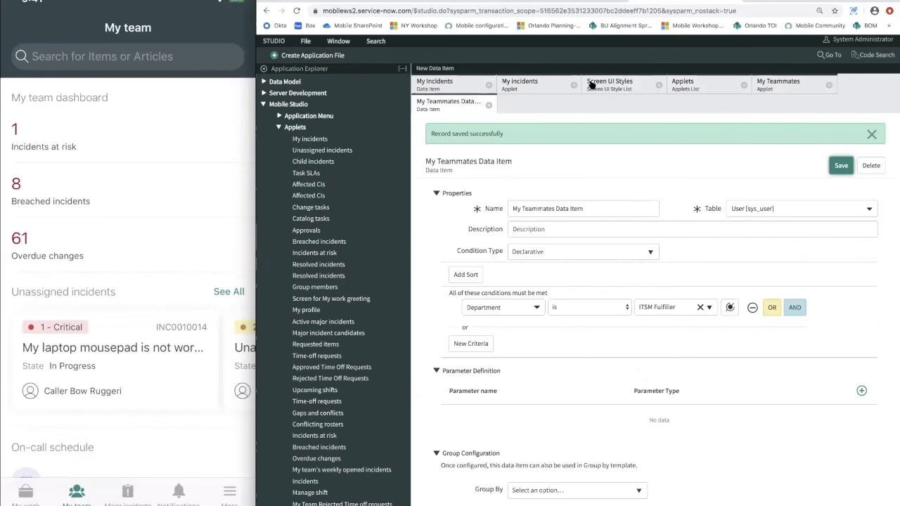
Assign My Teammates Data Item as the data item of the My Teammates applet's Employee Directory Screen
click(757, 90)
click(555, 235)
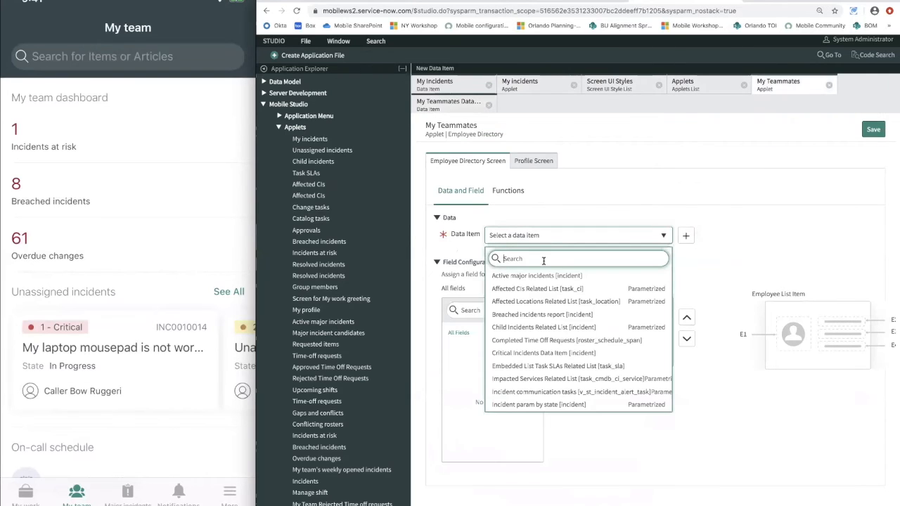
text(myt)
key(BackSpace)
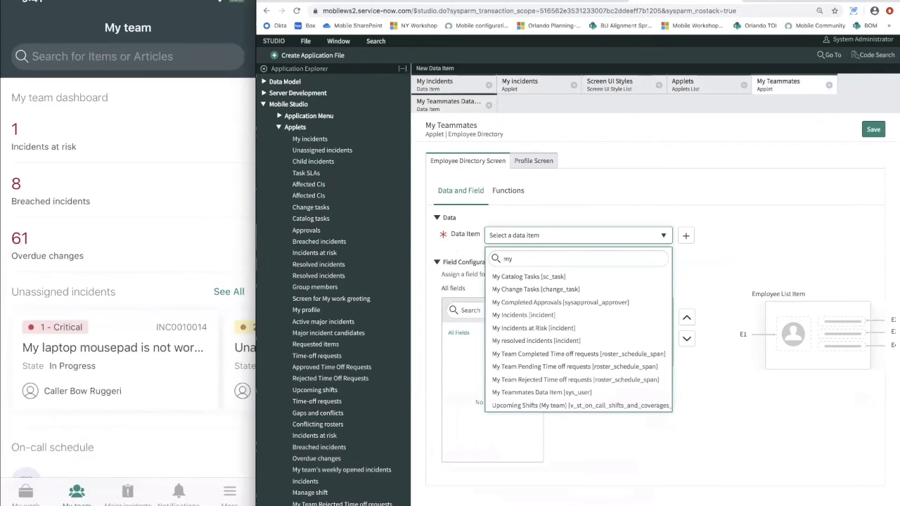
click(548, 393)
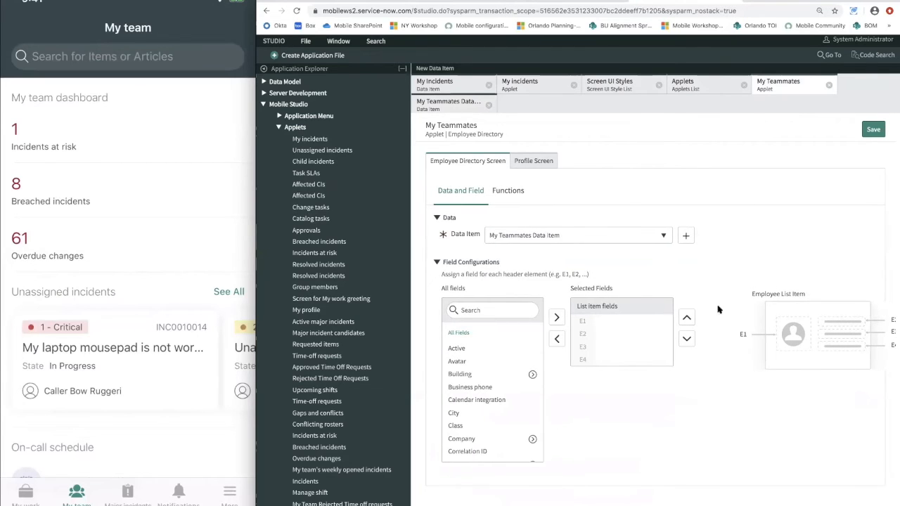
Assign the fields Avatar, Name and Title to list item elements E1, E2 and E3, and save the applet
click(513, 309)
text(avatar)
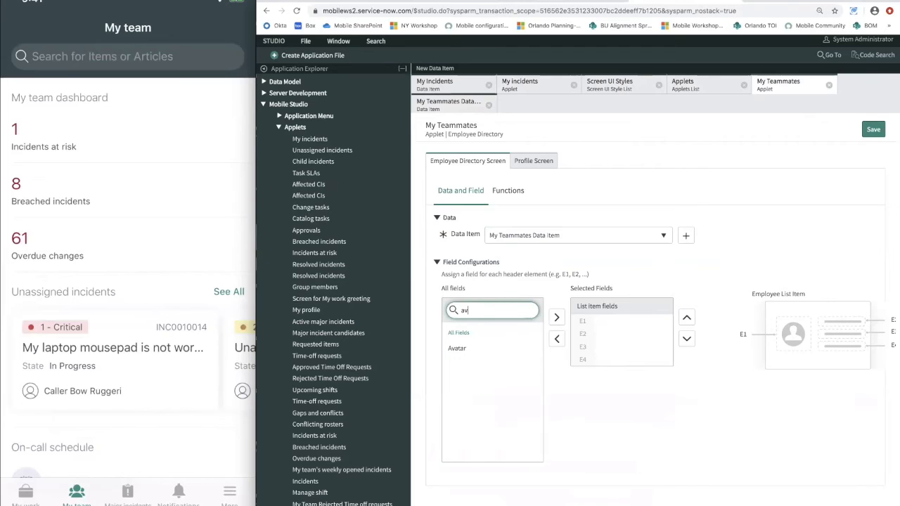
double_click(496, 350)
double_click(485, 311)
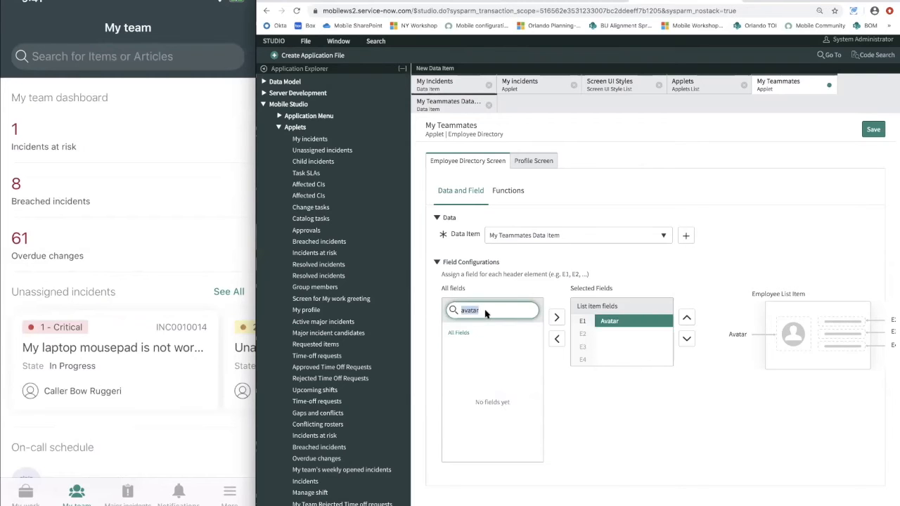
key(BackSpace)
text(name)
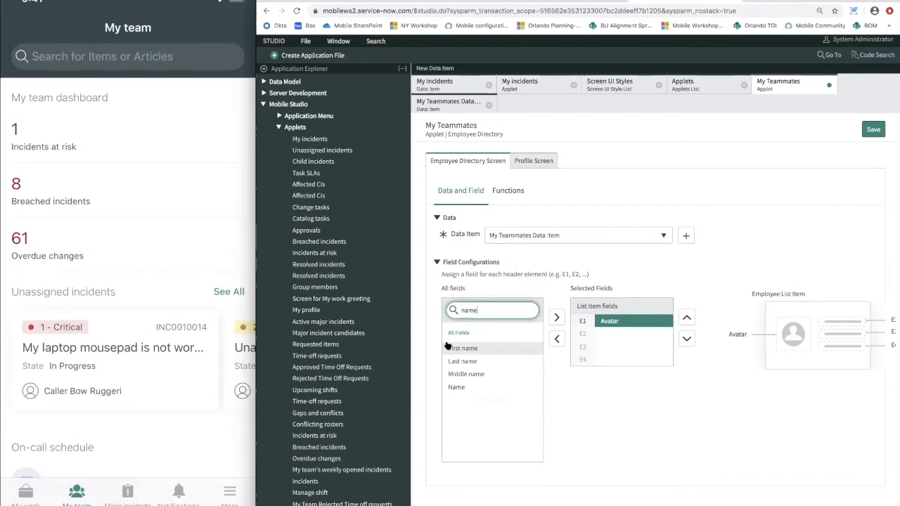
double_click(458, 385)
double_click(469, 310)
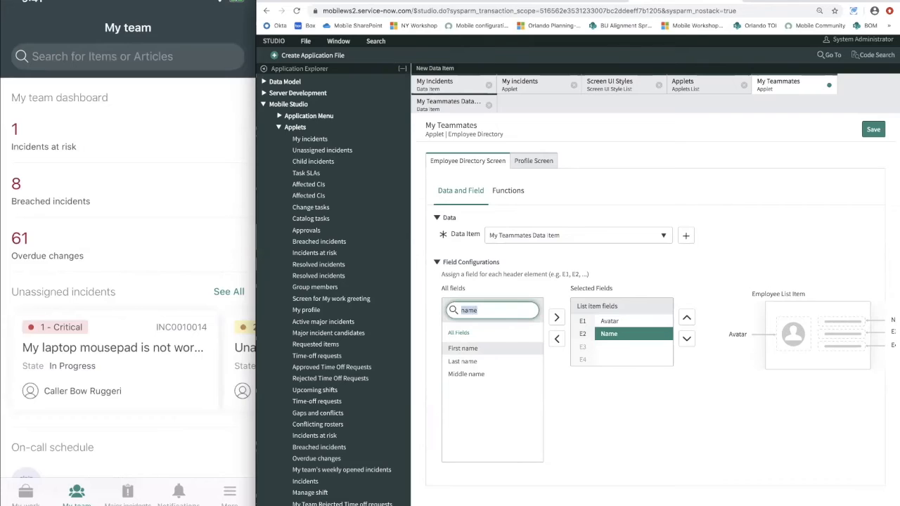
key(BackSpace)
text(title)
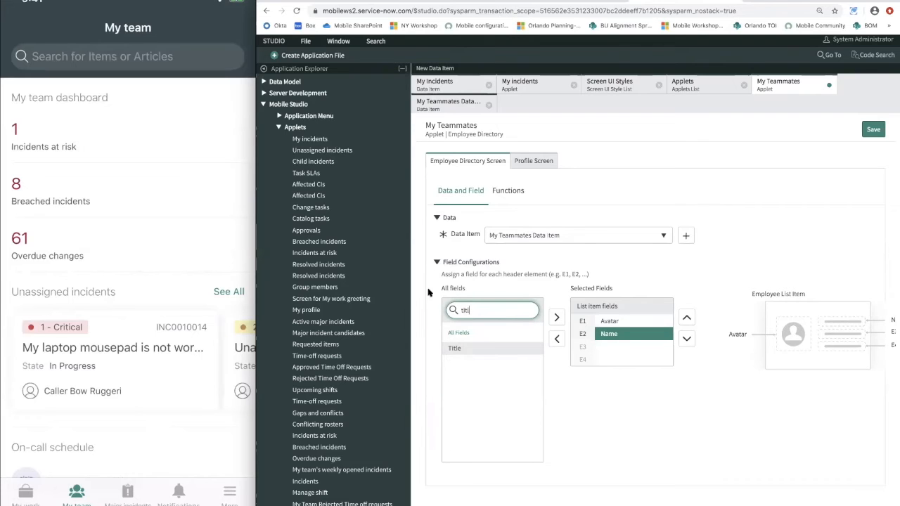
double_click(458, 347)
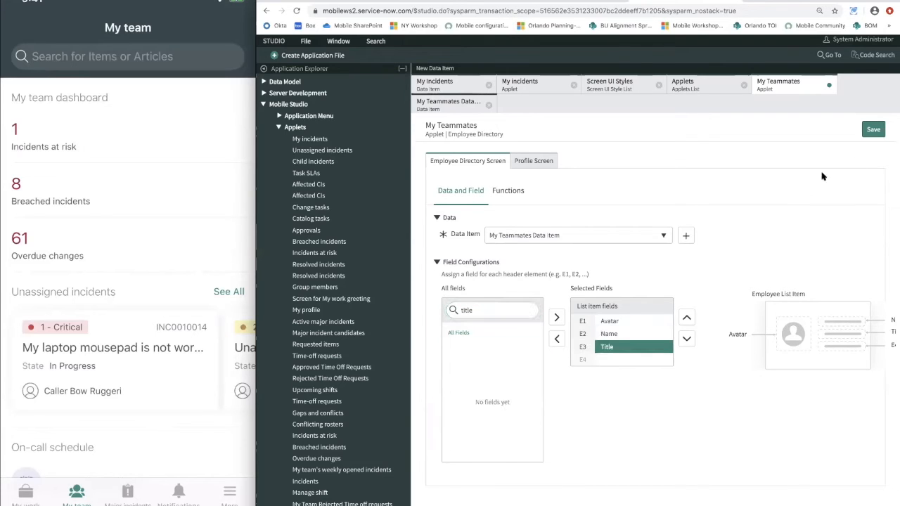
click(872, 130)
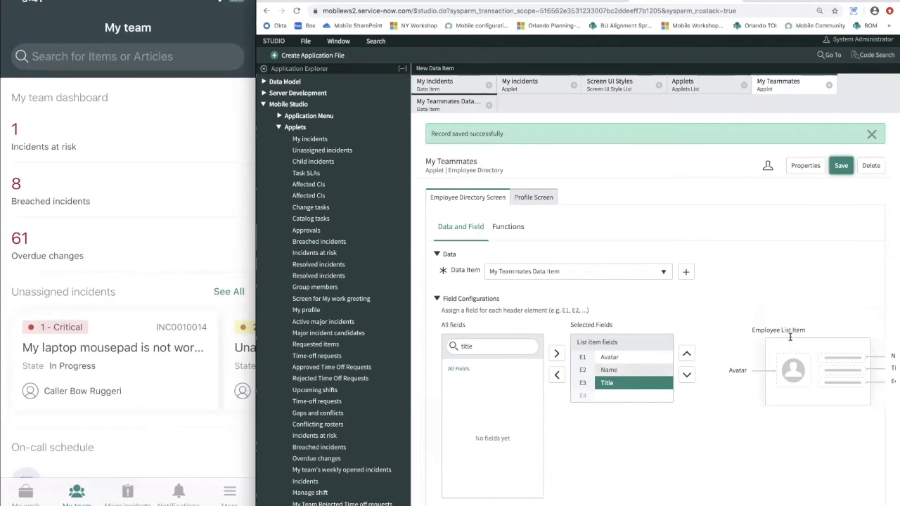
Copy the directory screen's field selection to the applet's Profile Screen and save the applet
click(535, 197)
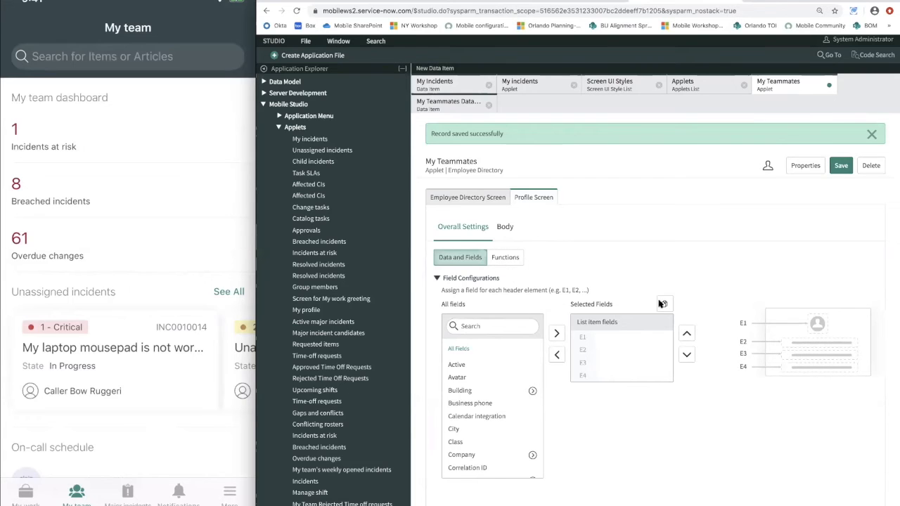
click(664, 304)
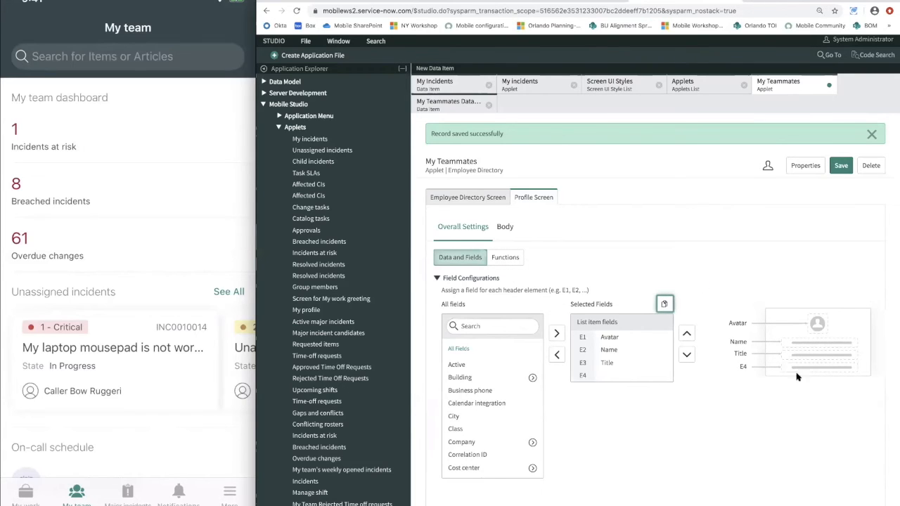
click(843, 166)
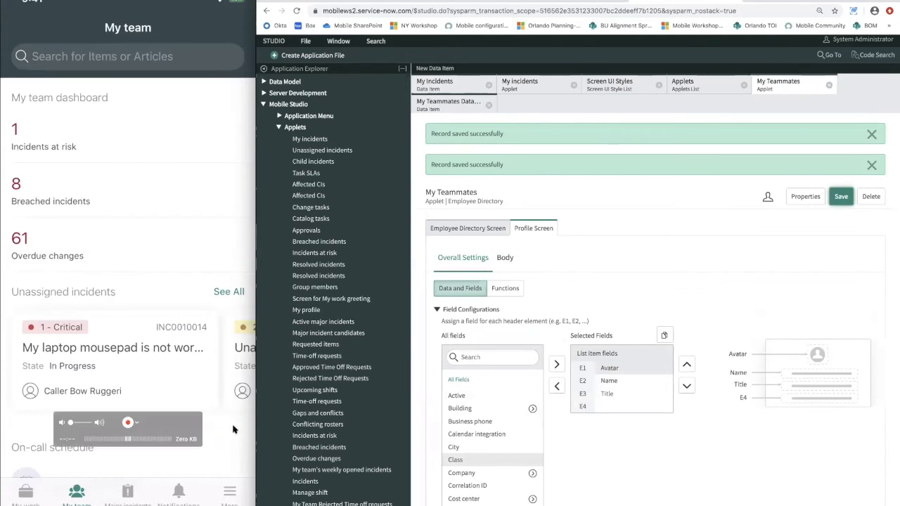
Open the My team applet launcher in Mobile Studio
scroll(369, 282, down, 1)
scroll(360, 274, up, 3)
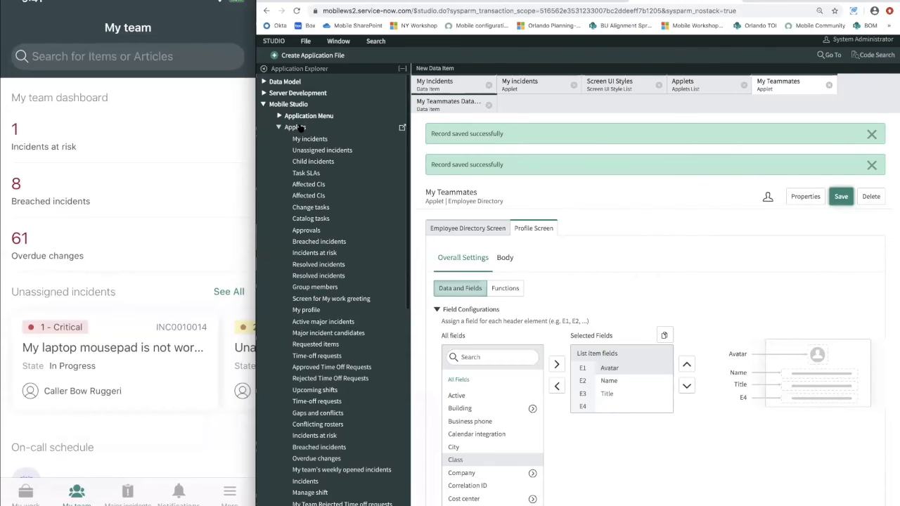
click(294, 127)
click(305, 140)
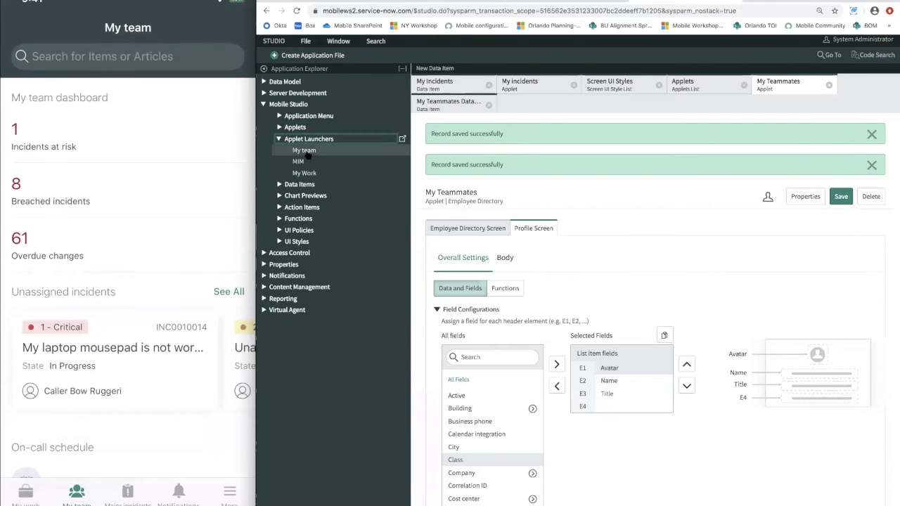
click(303, 149)
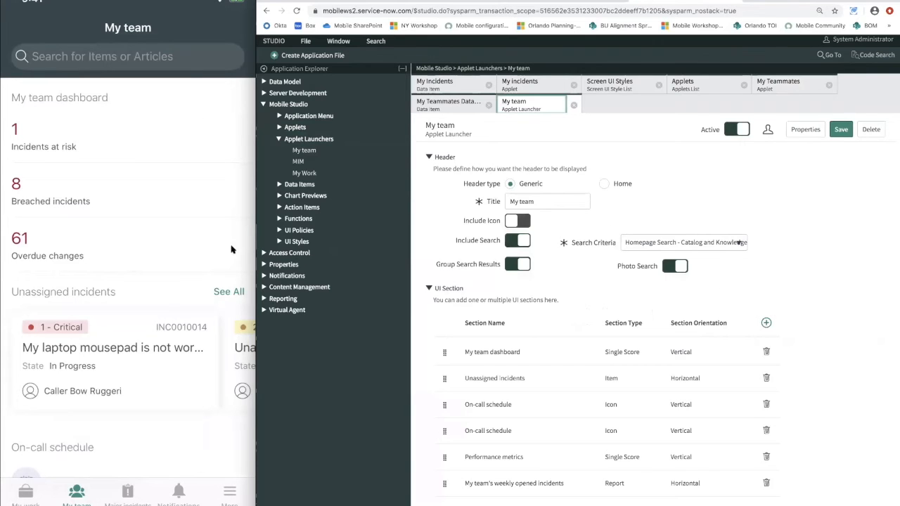
Create a UI section named My Teammates with section type Item and the My Teammates list applet in horizontal orientation
click(771, 322)
click(574, 181)
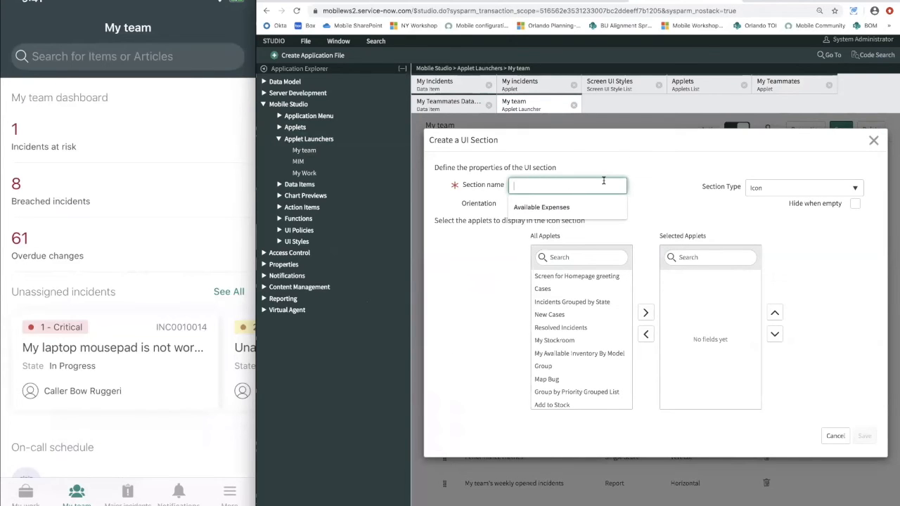
click(764, 185)
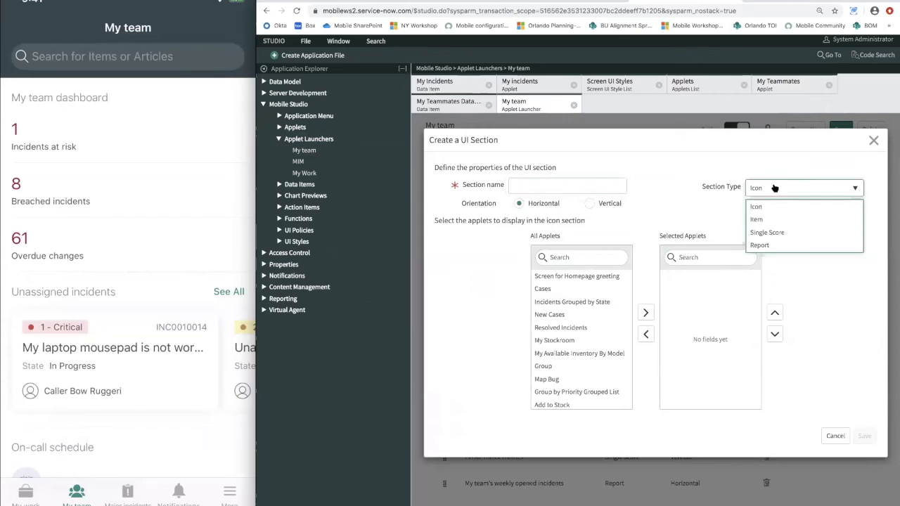
click(770, 221)
click(605, 187)
text(My Teammates)
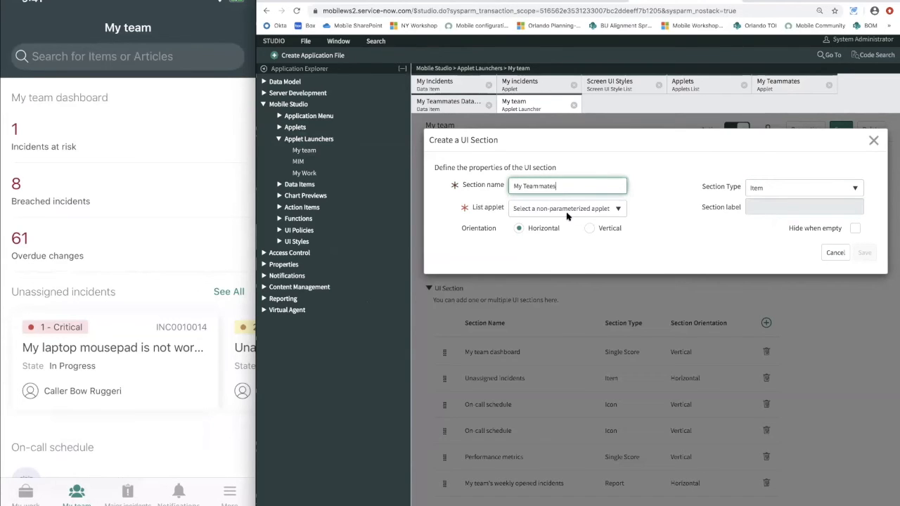
click(565, 208)
text(my)
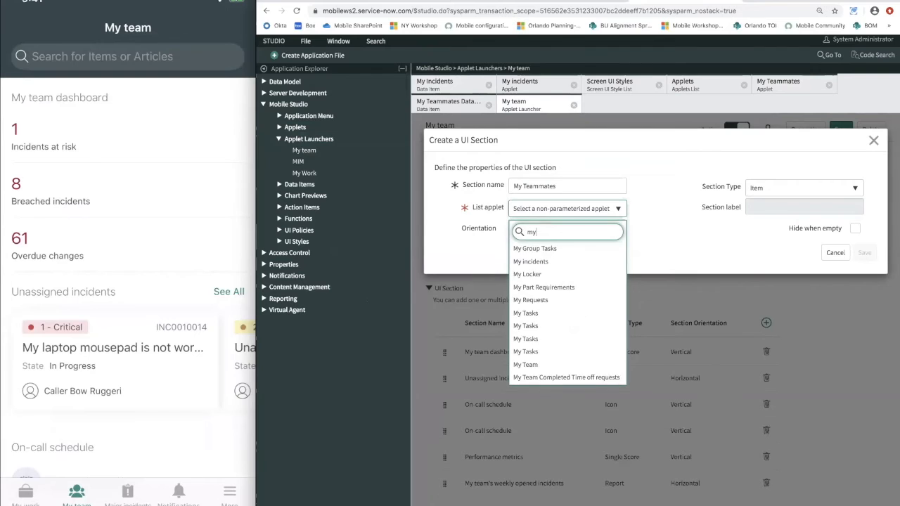
click(543, 376)
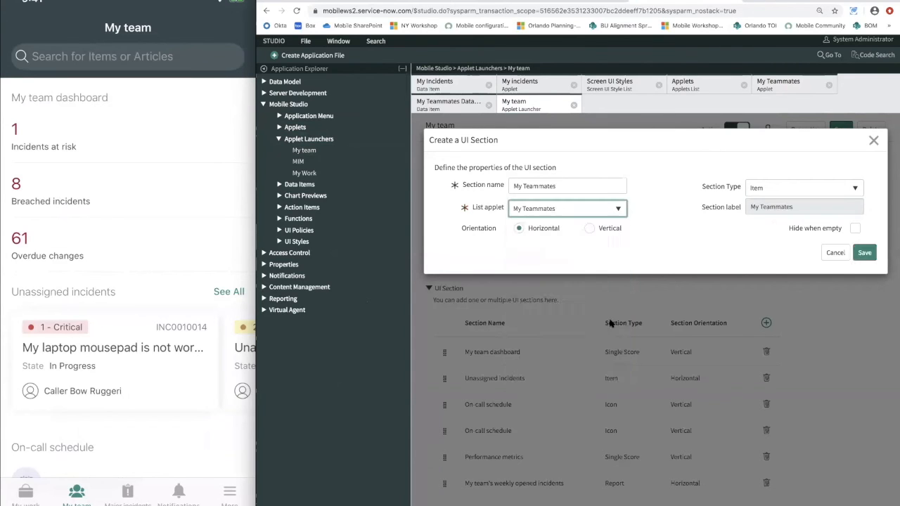
click(864, 254)
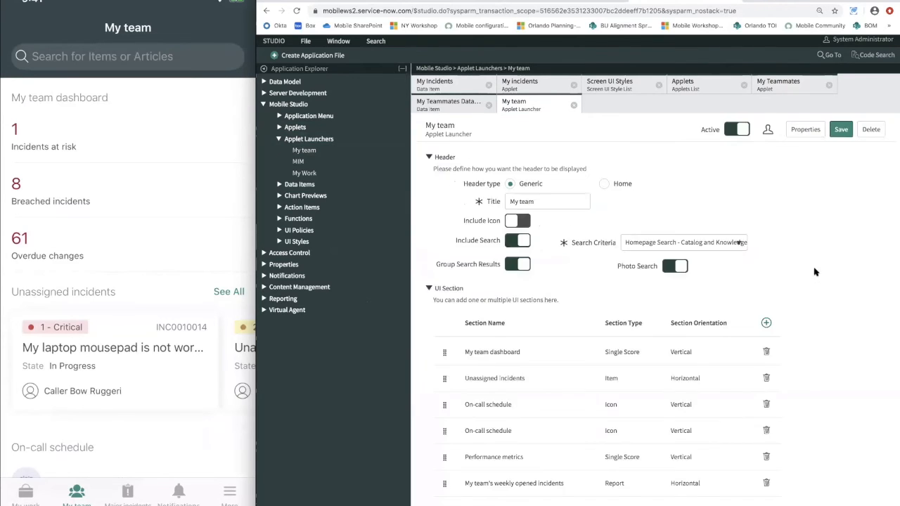
Move the My Teammates section above My team dashboard in the UI section order and save the launcher
scroll(592, 345, down, 2)
drag(444, 412, 445, 253)
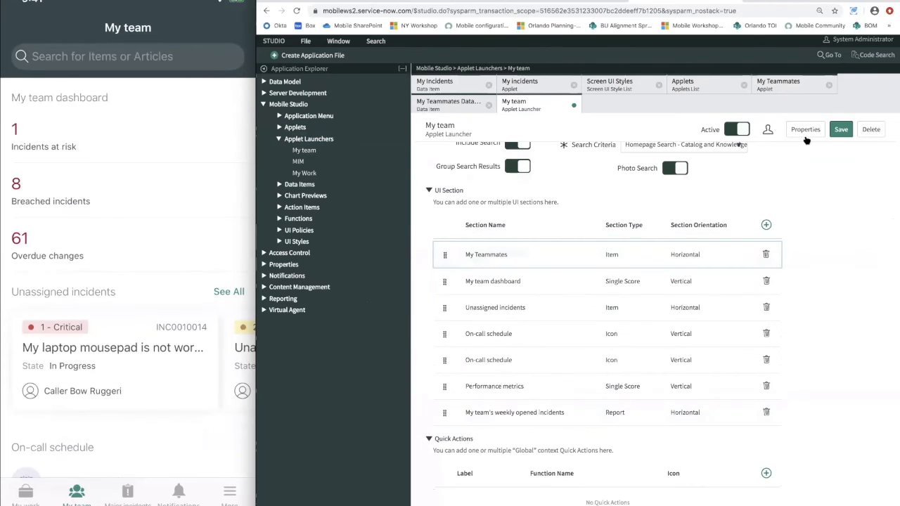
click(841, 130)
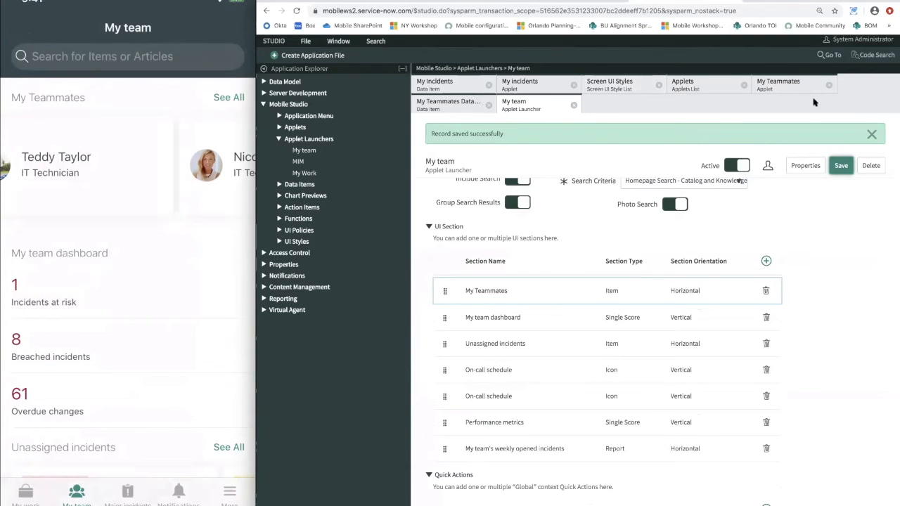
Add the Department and Email fields to the body of the My Teammates applet's Profile Screen
click(784, 85)
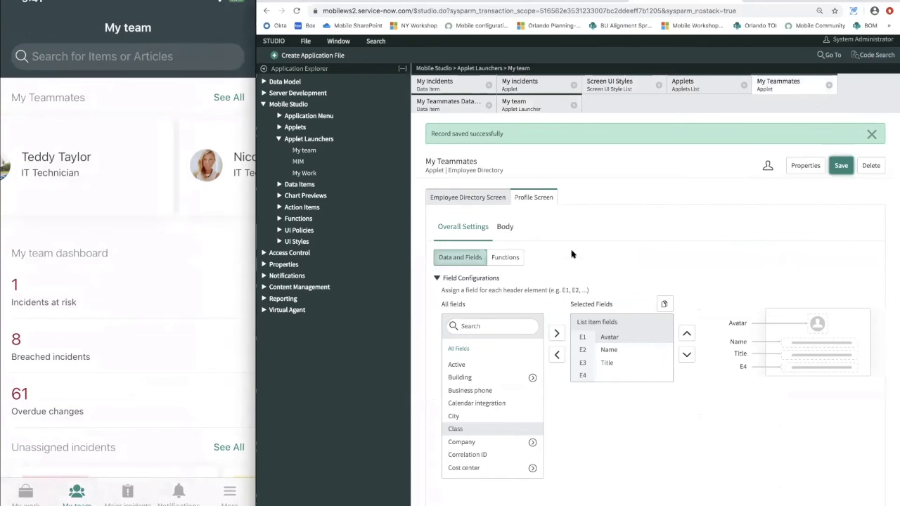
click(505, 226)
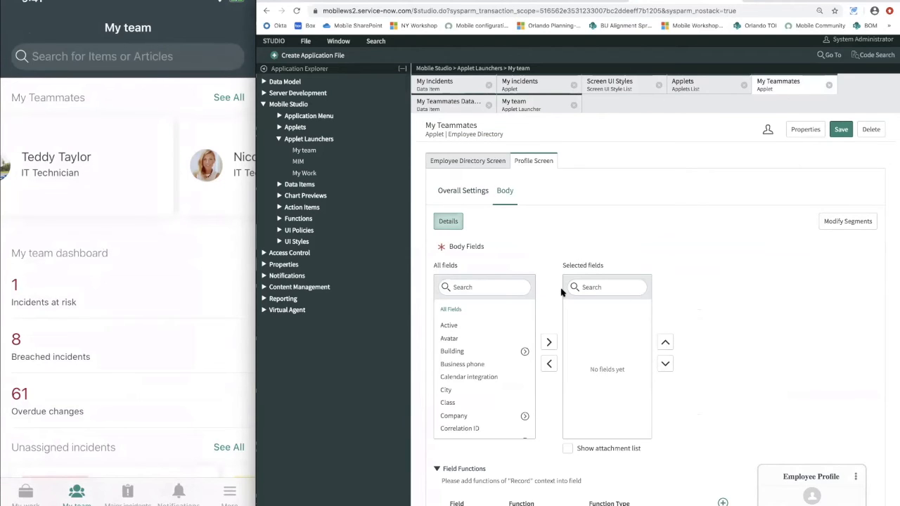
click(507, 284)
text(departme)
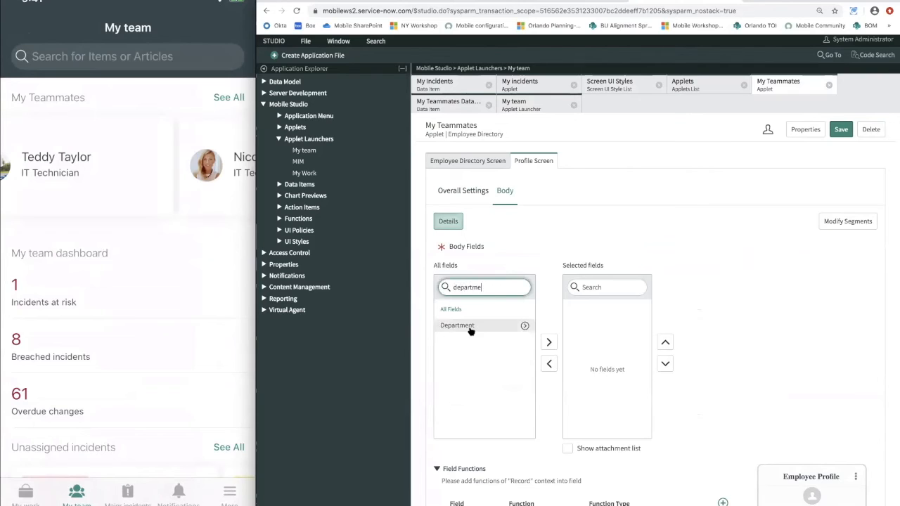
double_click(470, 327)
double_click(498, 287)
key(BackSpace)
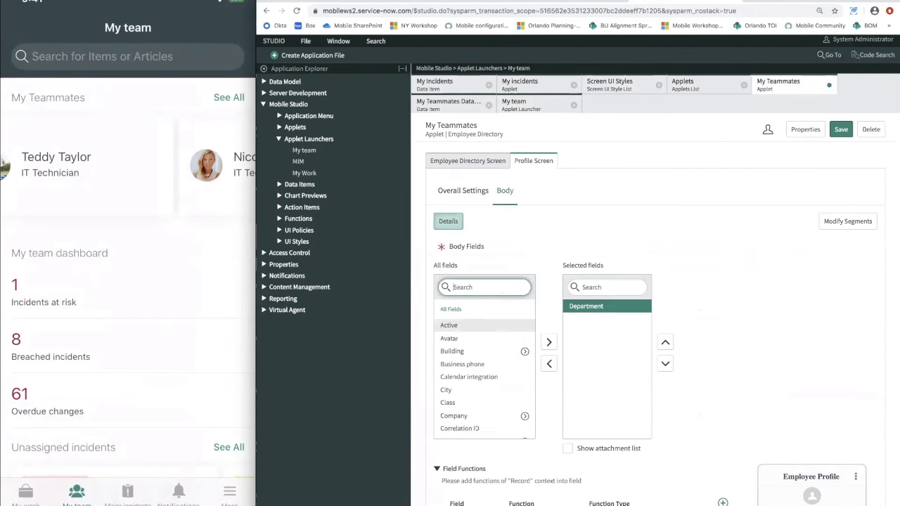
text(email)
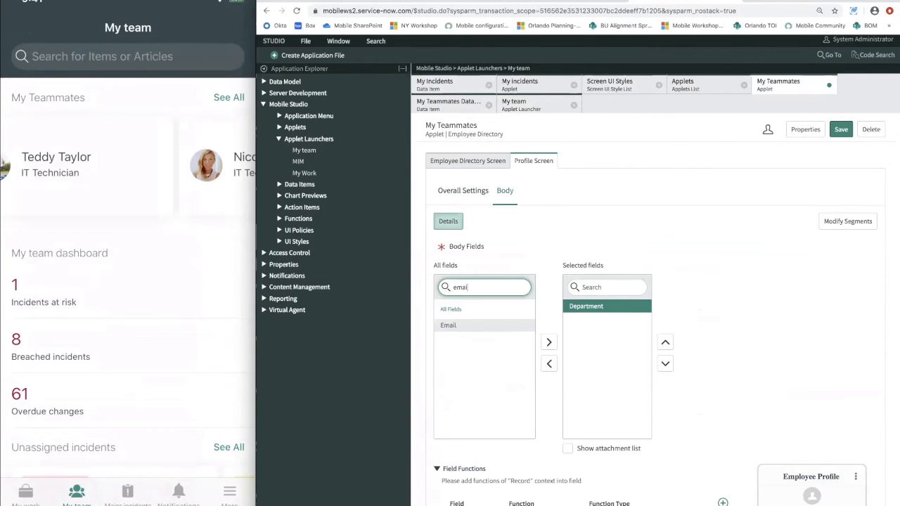
double_click(463, 326)
Add Mobile phone and Location to the Profile Screen's body fields and save the My Teammates applet
double_click(490, 288)
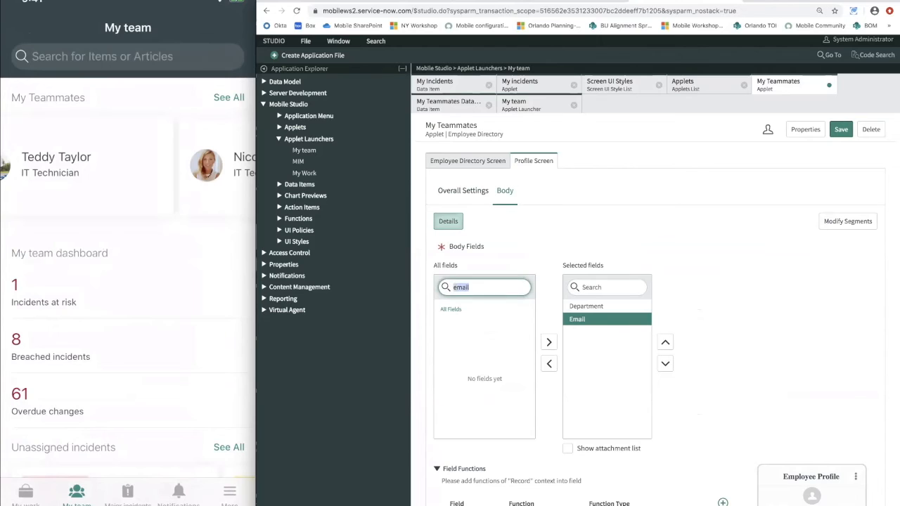
text(phon)
double_click(458, 351)
double_click(500, 284)
text(loca)
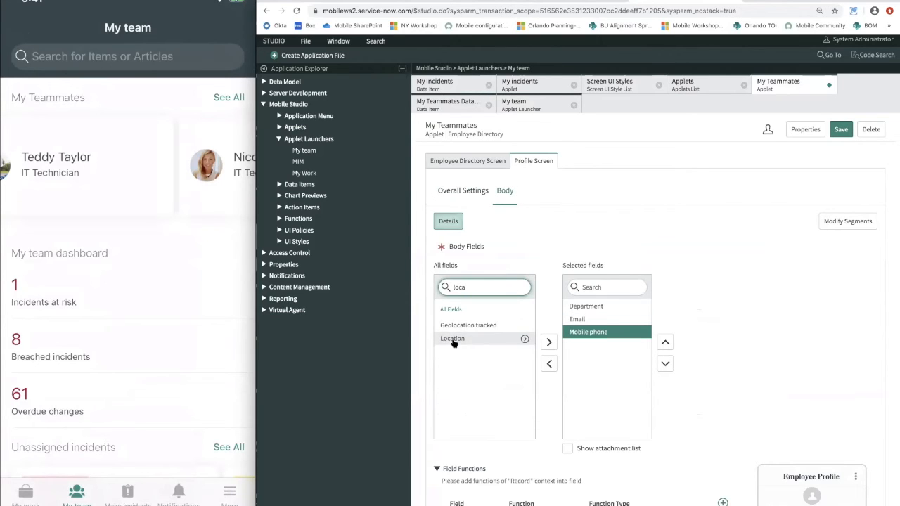
double_click(452, 339)
click(841, 130)
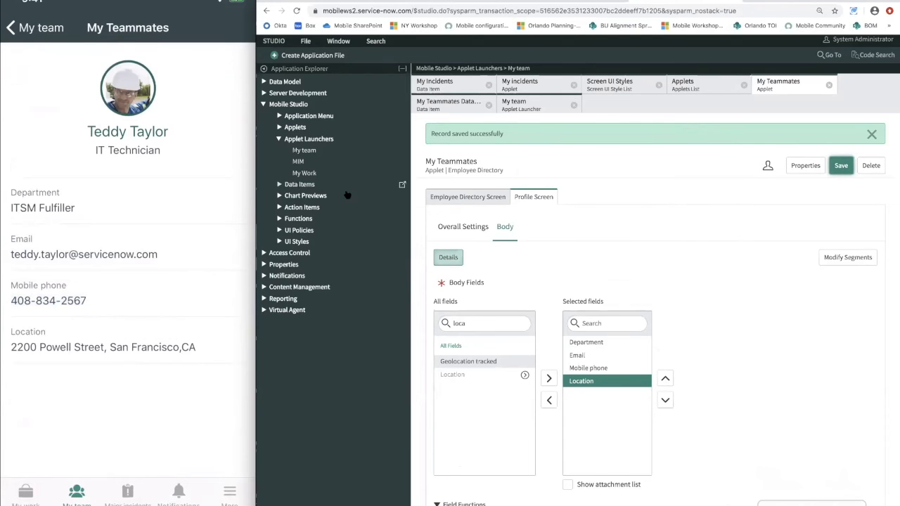
Create a new smart button function named Teammate Email with the type Email
click(342, 220)
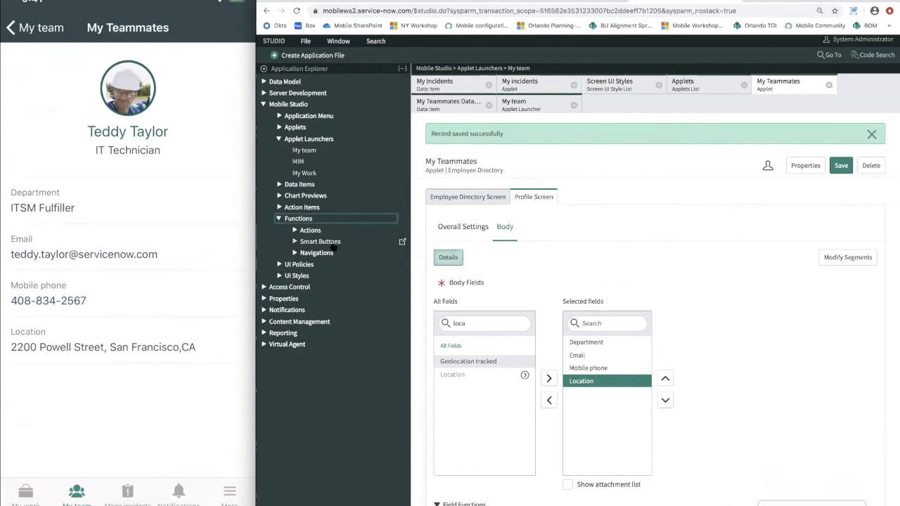
click(359, 242)
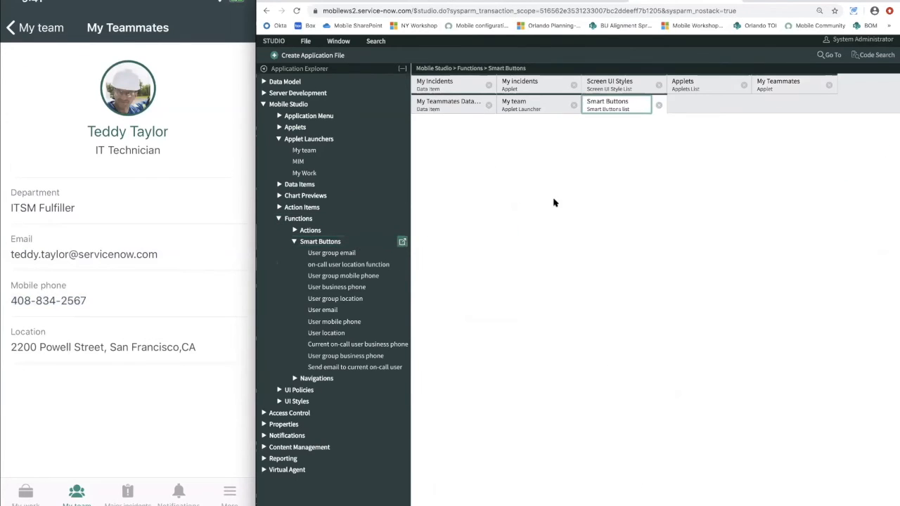
click(859, 161)
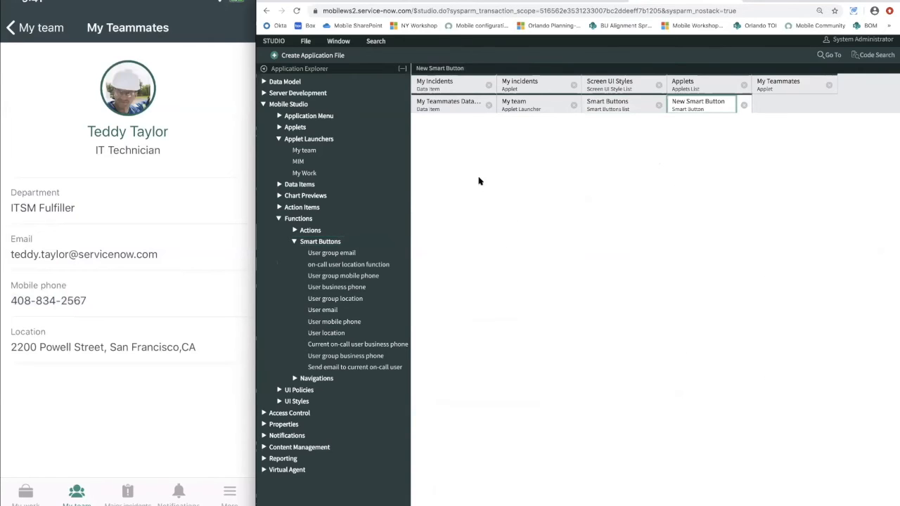
click(556, 175)
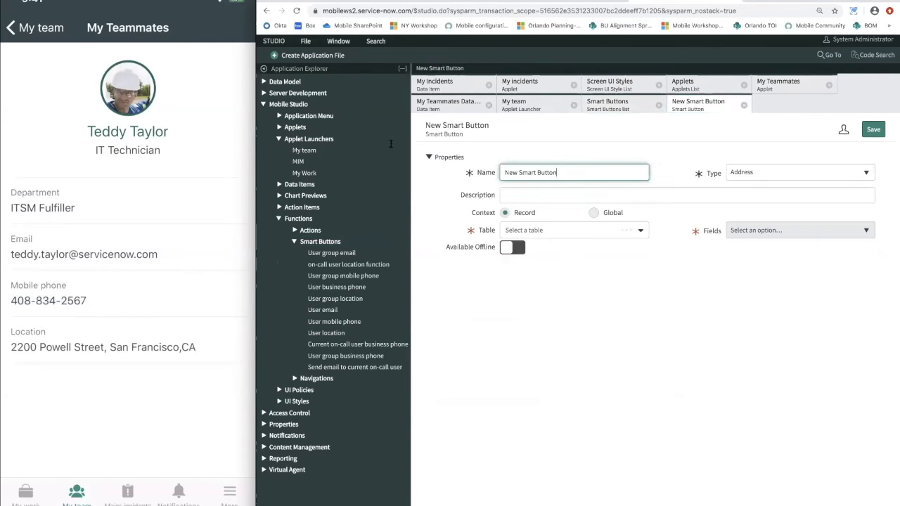
drag(557, 175, 393, 144)
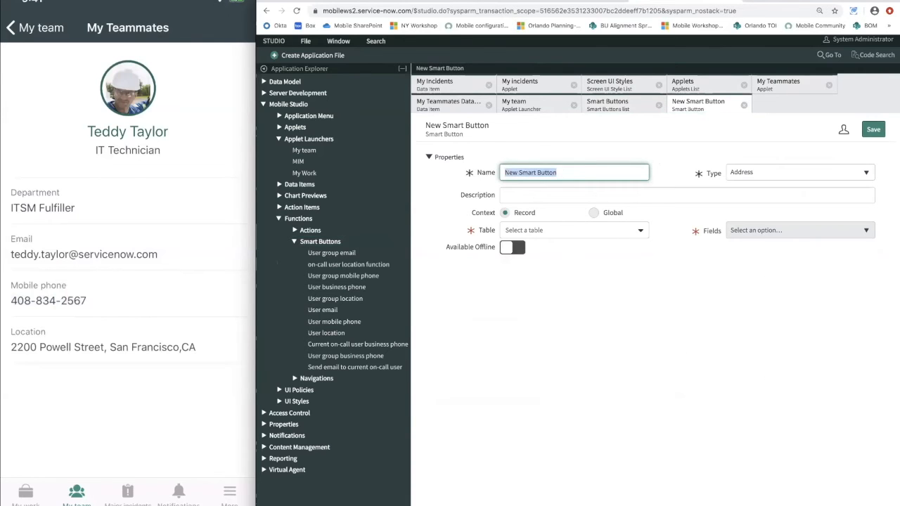
text(Teammate Email)
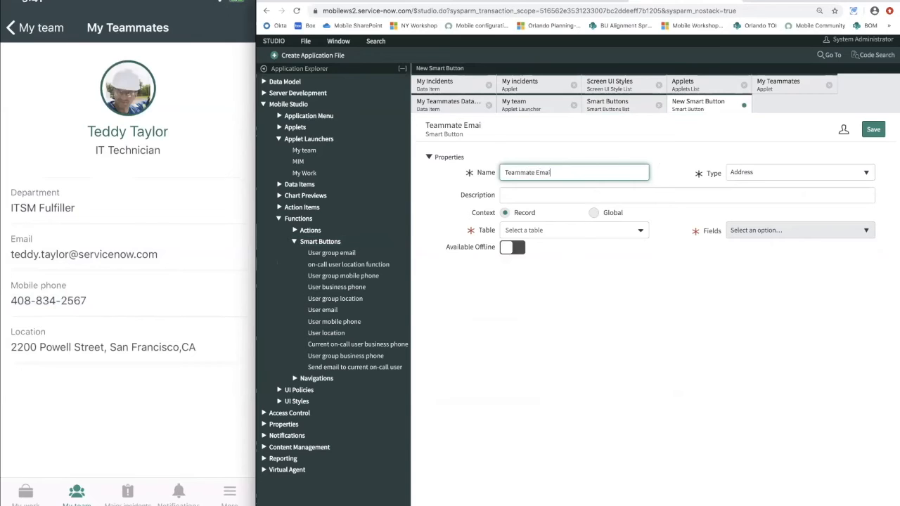
click(760, 182)
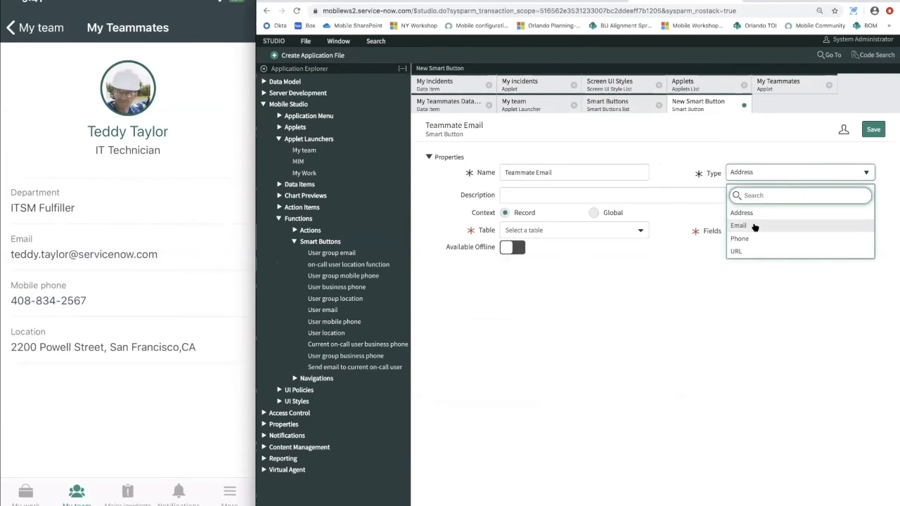
click(757, 225)
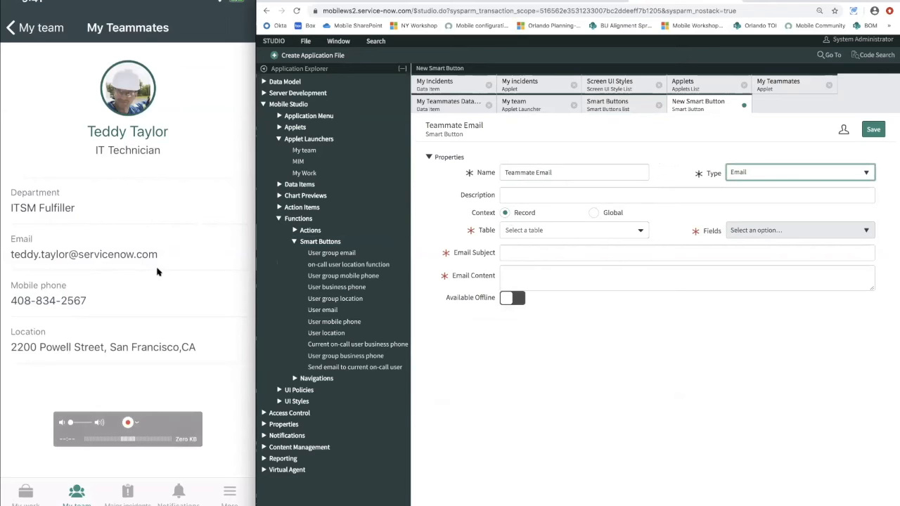
Set the Teammate Email smart button's table to User [sys_user]
click(606, 232)
text(ys_user)
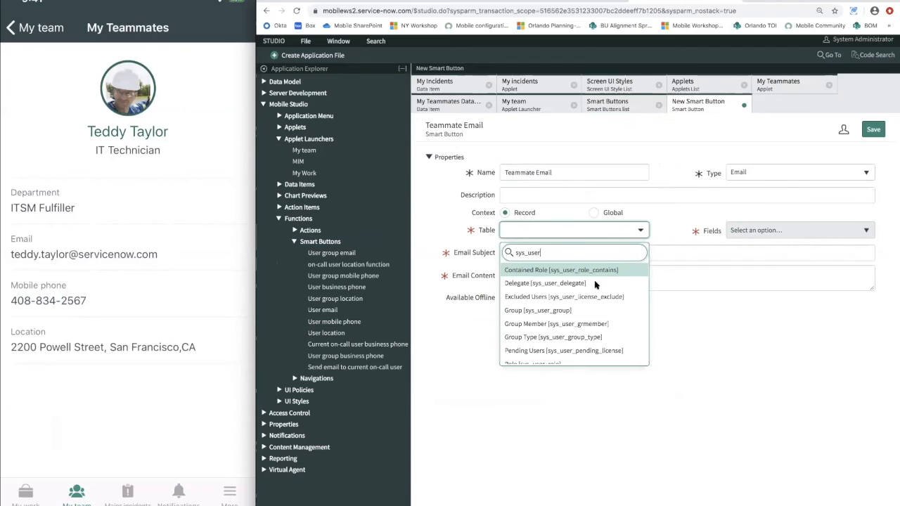
scroll(592, 310, down, 5)
scroll(591, 310, down, 8)
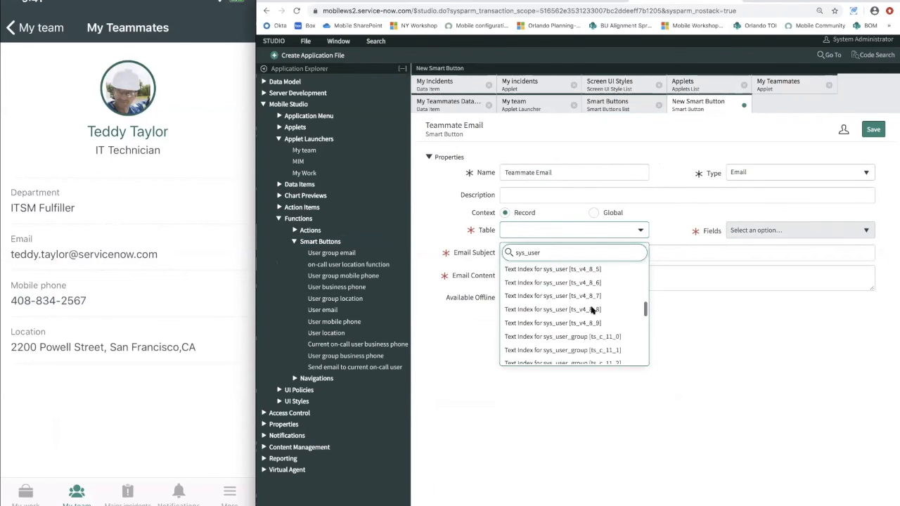
scroll(587, 307, up, 4)
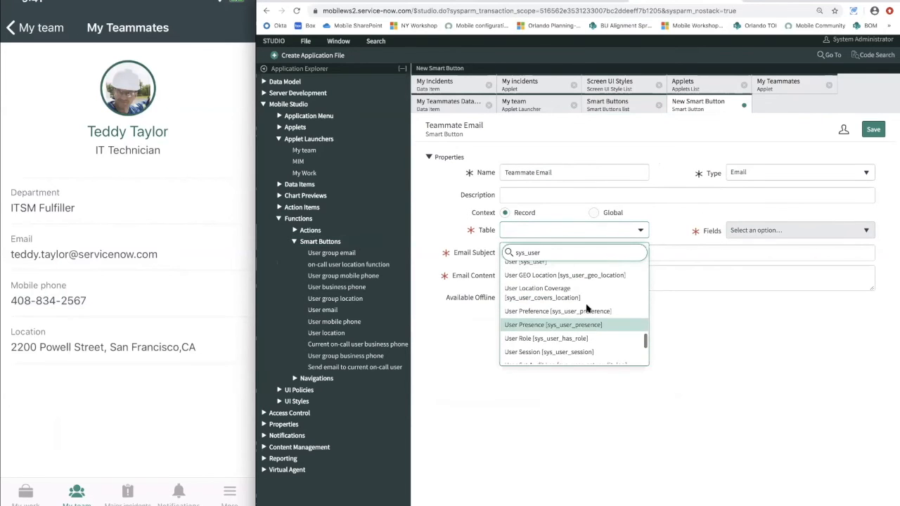
click(553, 284)
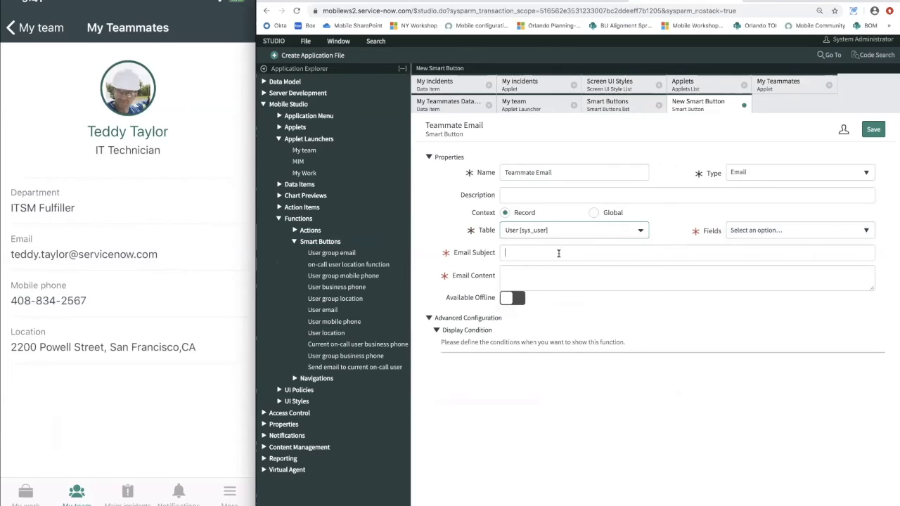
Enter Test as both the email subject and the email content of the Teammate Email button
click(491, 255)
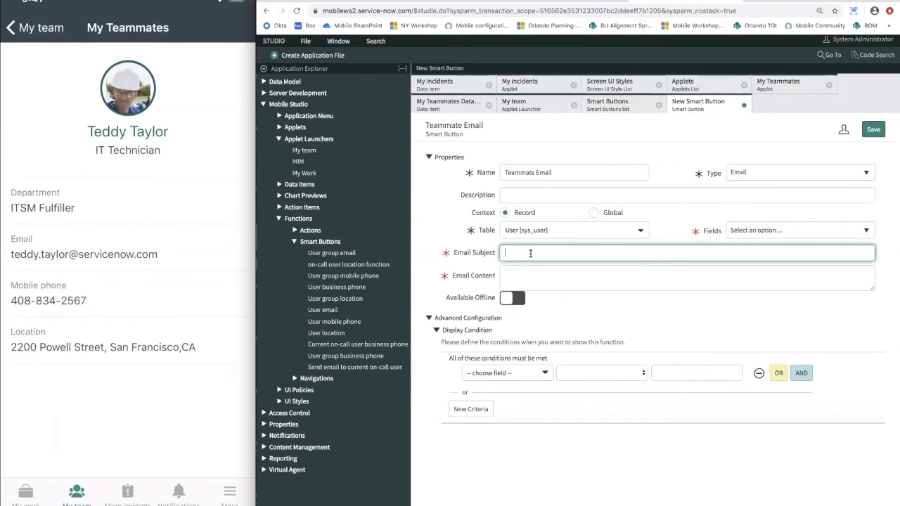
text(Test)
click(522, 277)
text(Test)
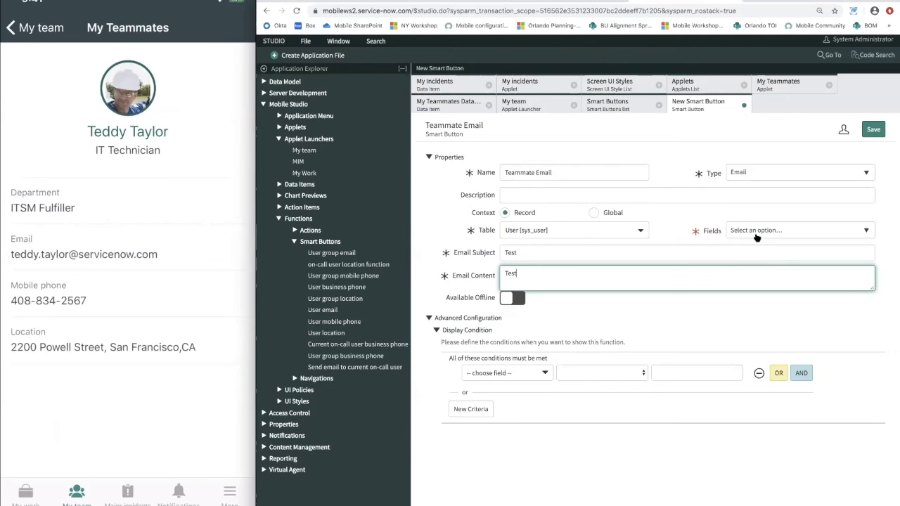
Use the Email field as the Teammate Email button's source field and save the smart button
click(780, 231)
text(email)
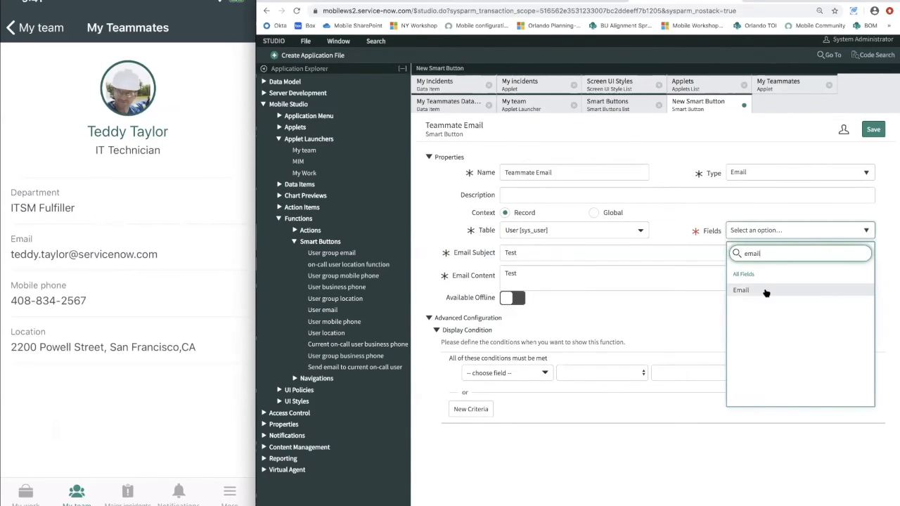
click(766, 292)
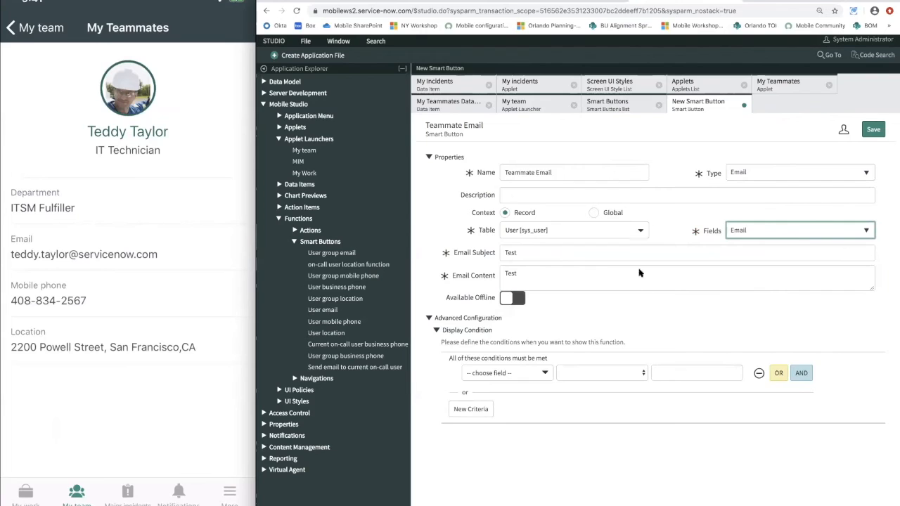
click(872, 129)
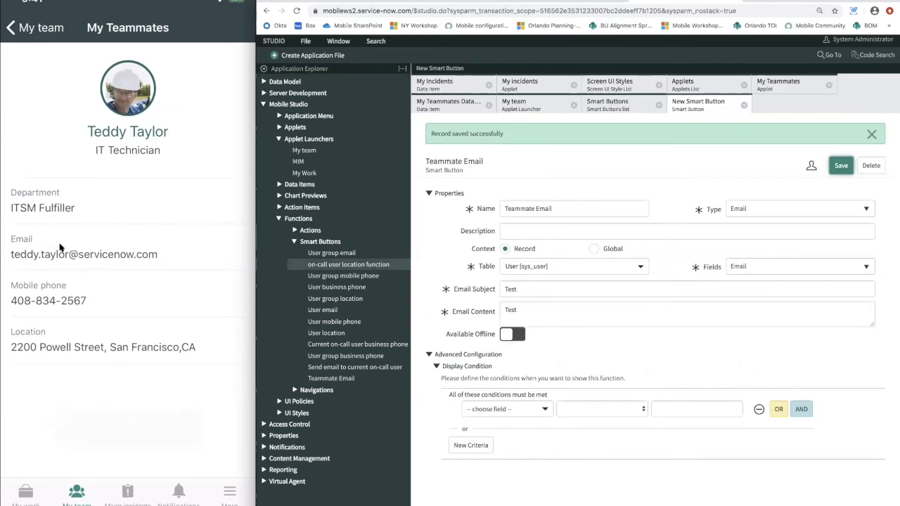
Create another smart button named Teammate Mobile Phone with the type Phone
click(610, 112)
click(862, 198)
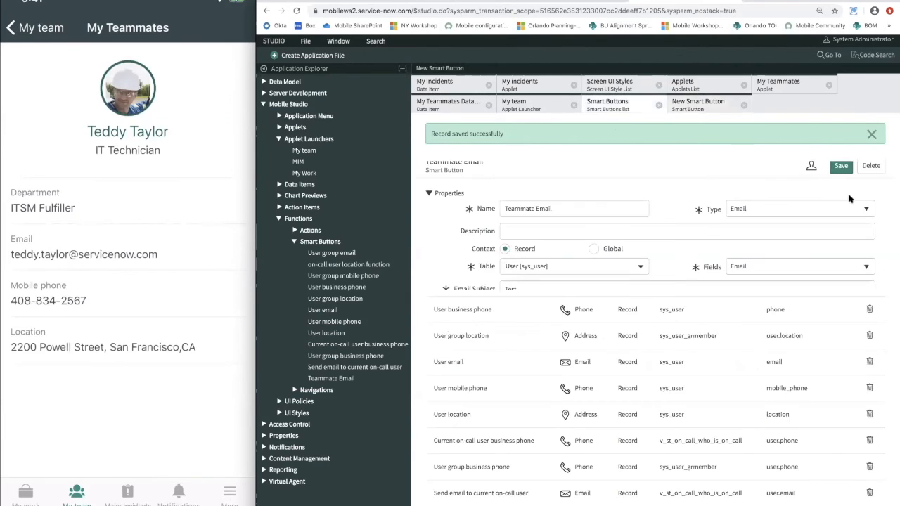
click(744, 105)
click(868, 161)
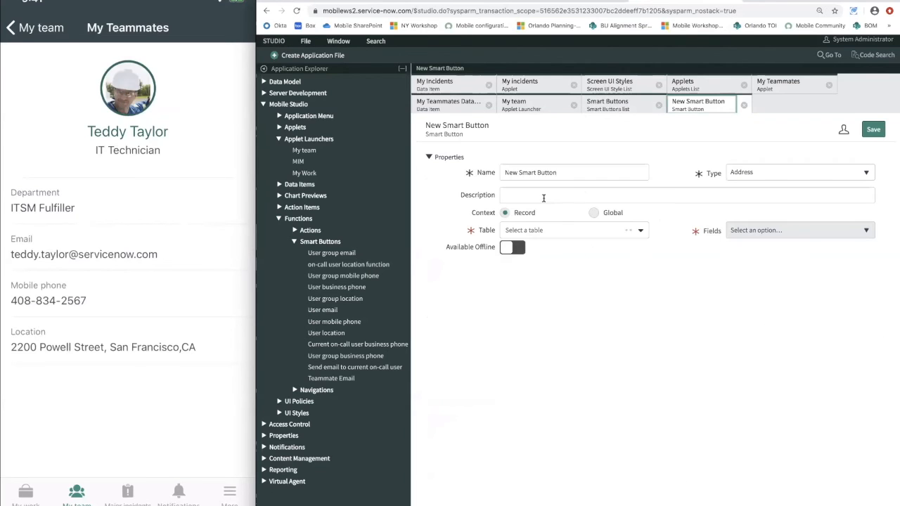
text(Teamma)
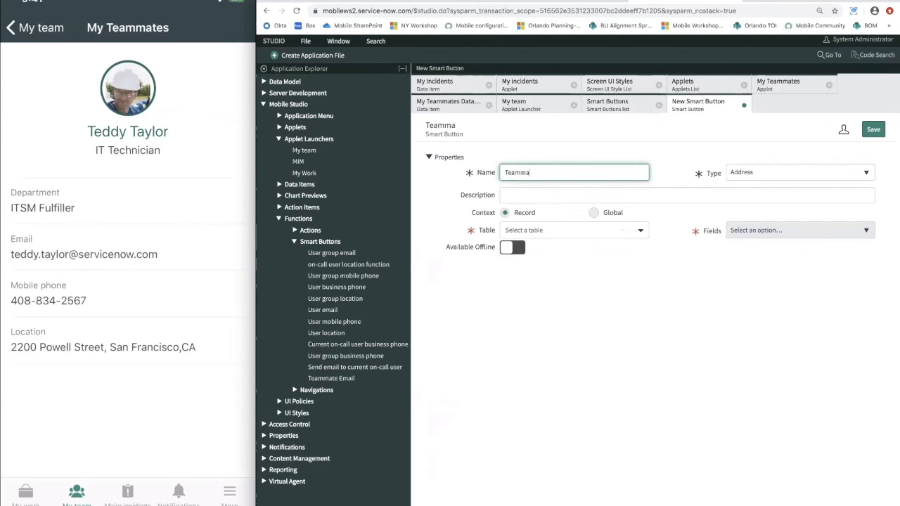
text(te Mobile Phone)
click(764, 175)
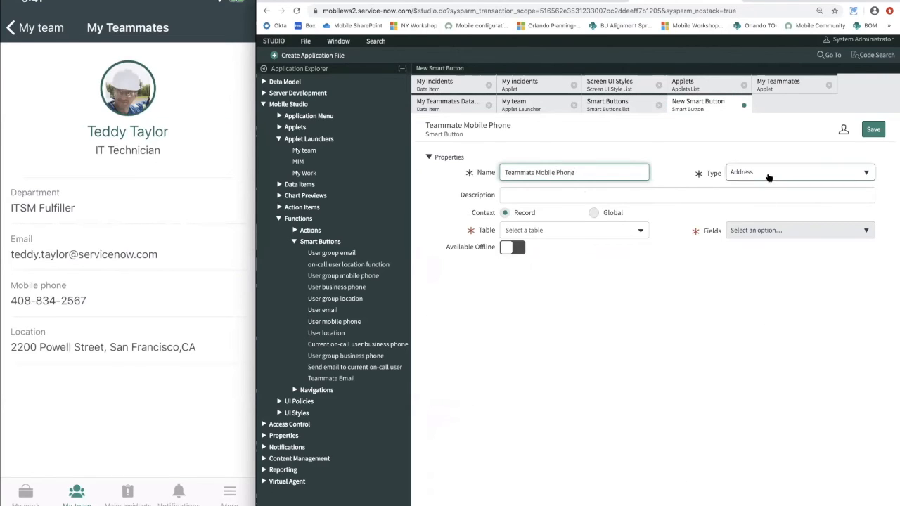
click(751, 239)
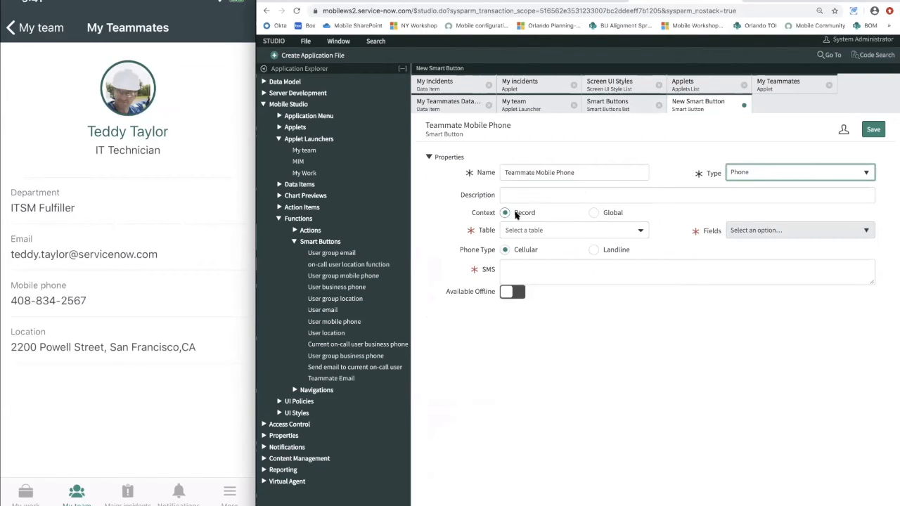
Set the Teammate Mobile Phone smart button's table to User [sys_user]
click(521, 232)
text(sys_user)
scroll(536, 297, down, 10)
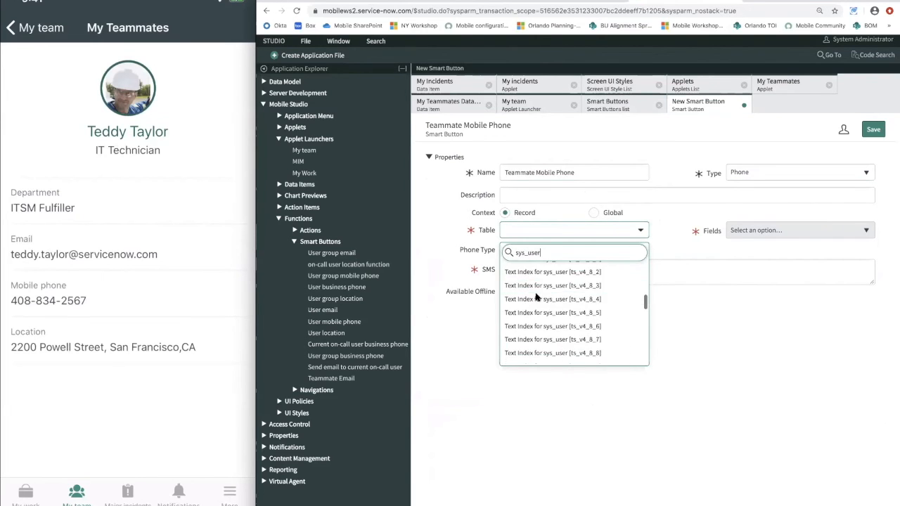
scroll(537, 295, up, 2)
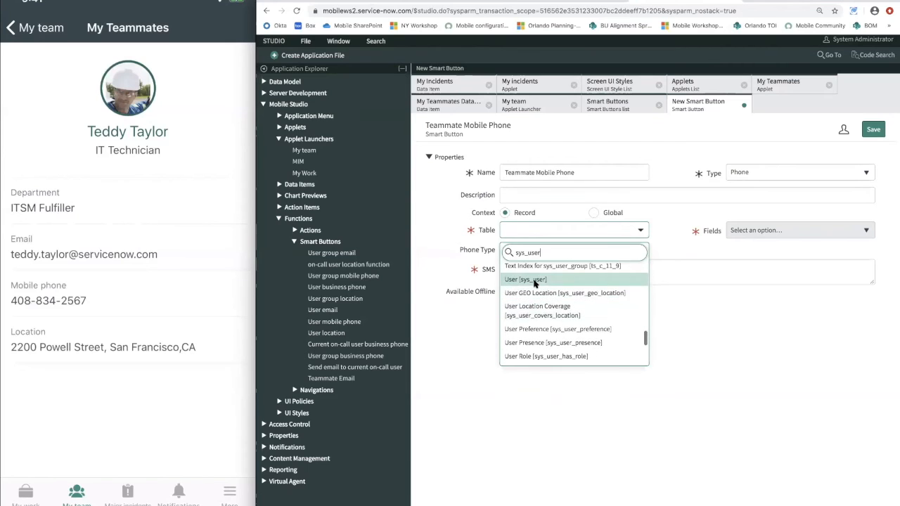
click(537, 280)
Set the Teammate Mobile Phone button's field to Mobile phone and its phone type to Cellular
click(770, 233)
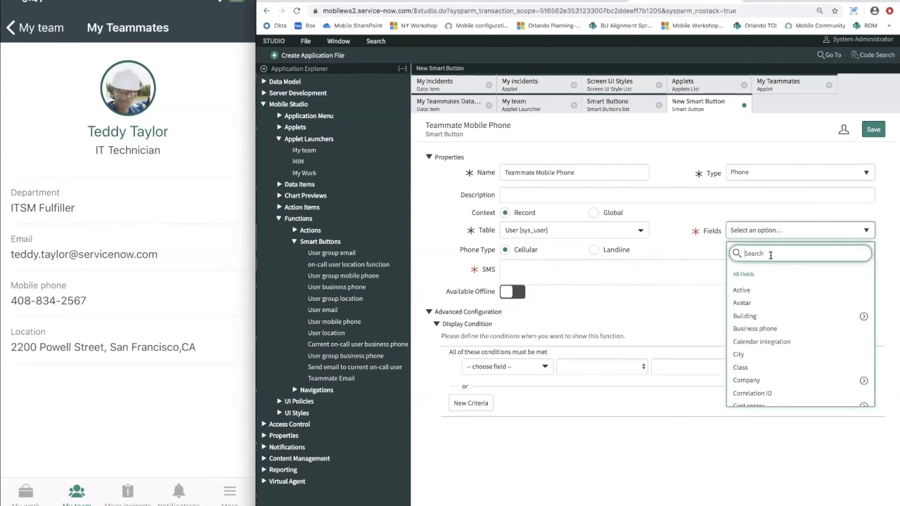
text(mobile)
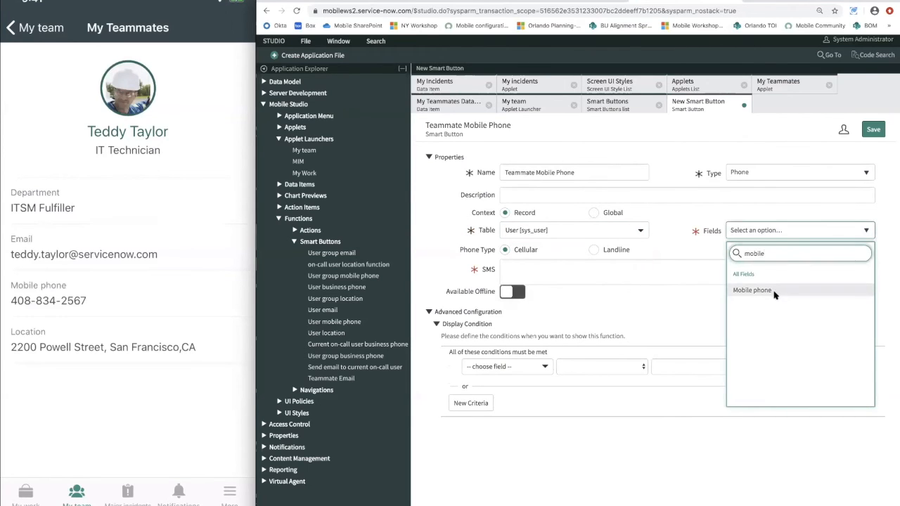
click(777, 294)
click(552, 254)
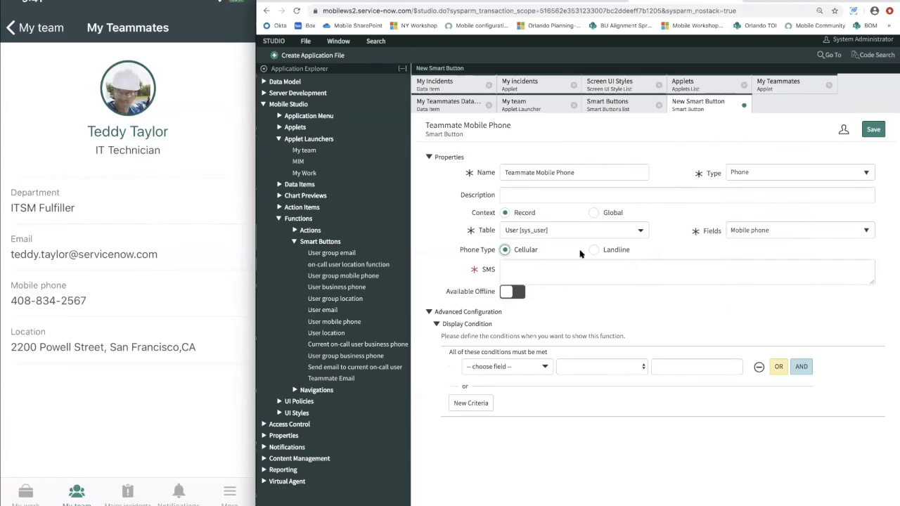
Enter Test as the Teammate Mobile Phone button's SMS text and save the smart button
click(536, 274)
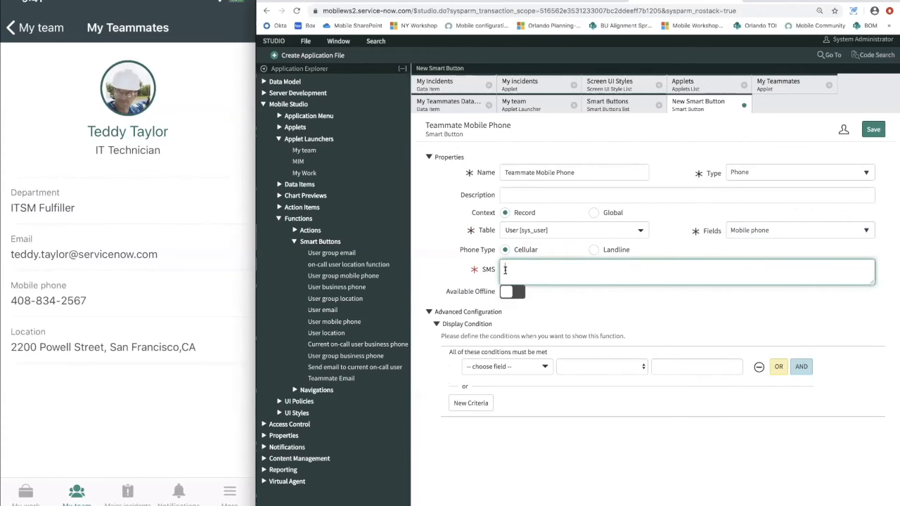
text(Test)
click(794, 142)
click(878, 134)
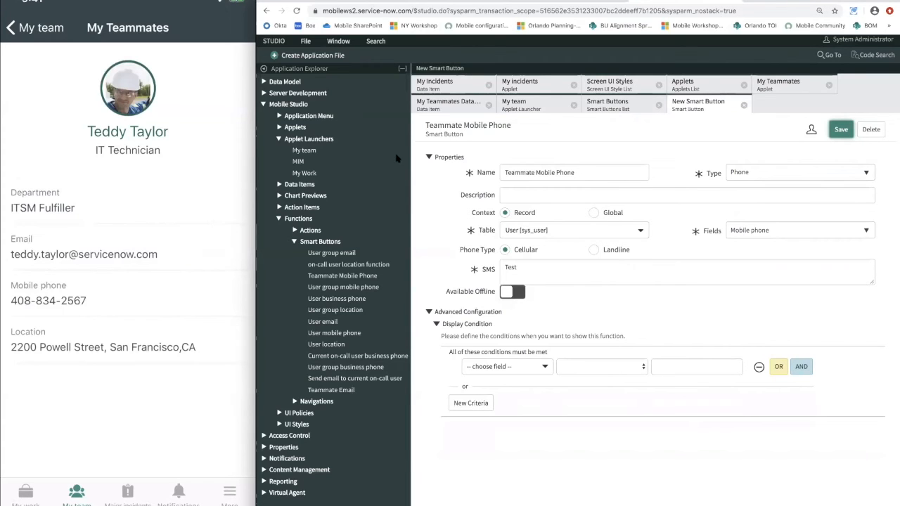
Return to the My Teammates applet and open the field functions in the body of its Profile Screen
click(771, 84)
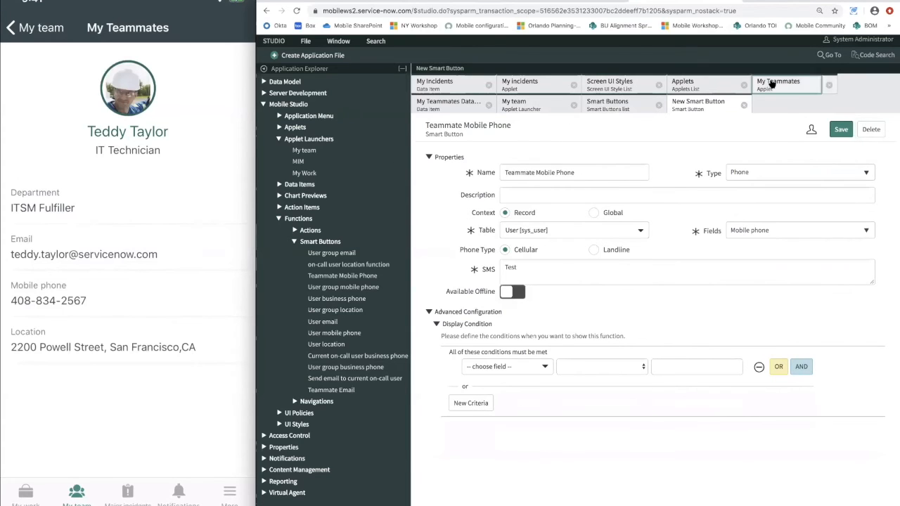
click(476, 161)
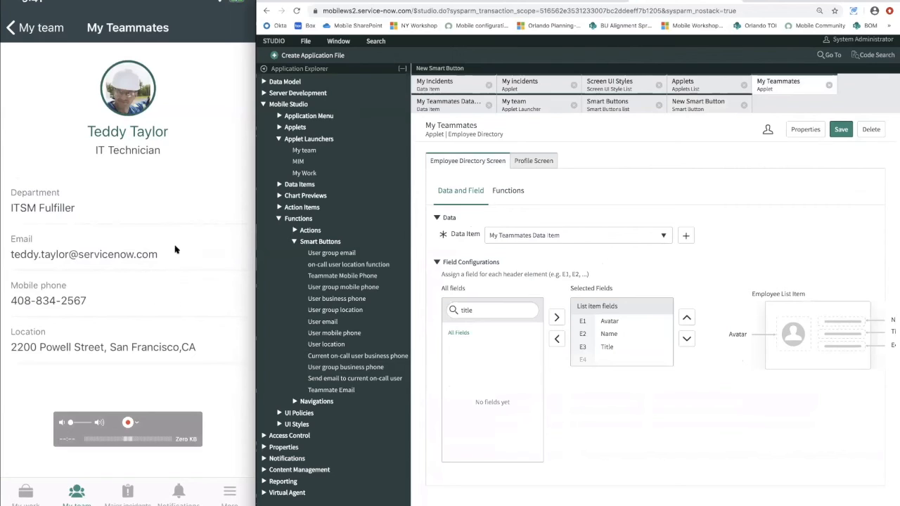
click(540, 161)
click(500, 193)
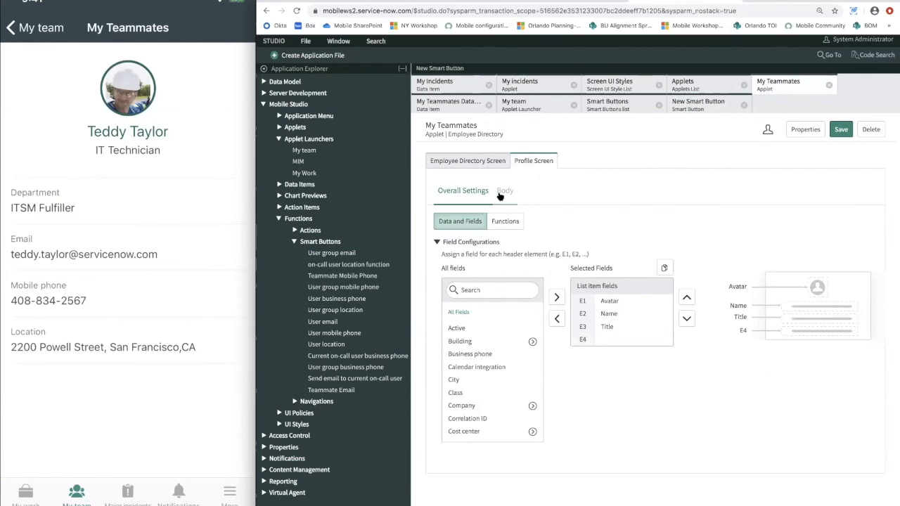
scroll(541, 248, down, 1)
scroll(540, 249, down, 5)
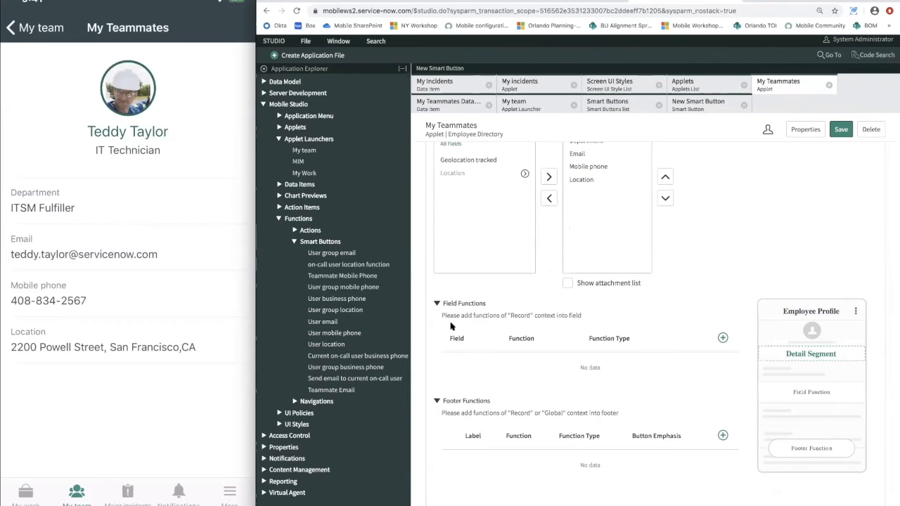
Start a new field function on the profile body for the Email field
click(720, 342)
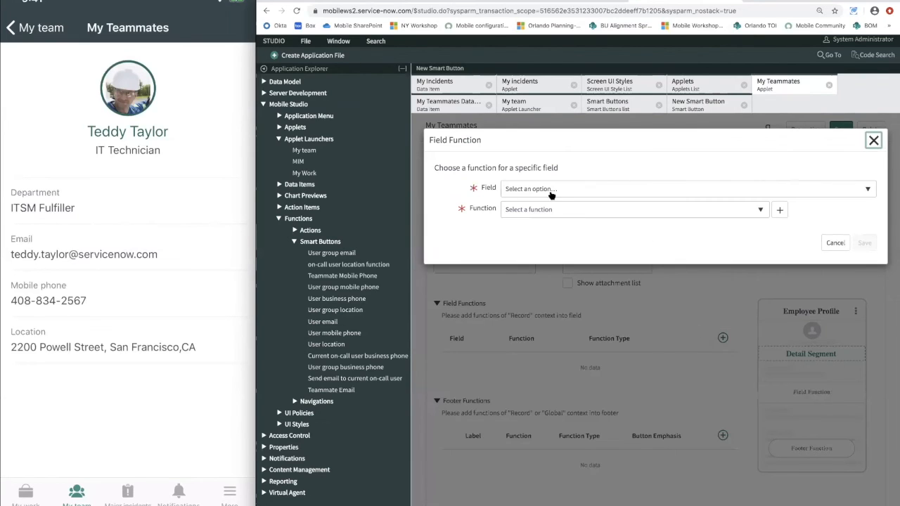
click(584, 191)
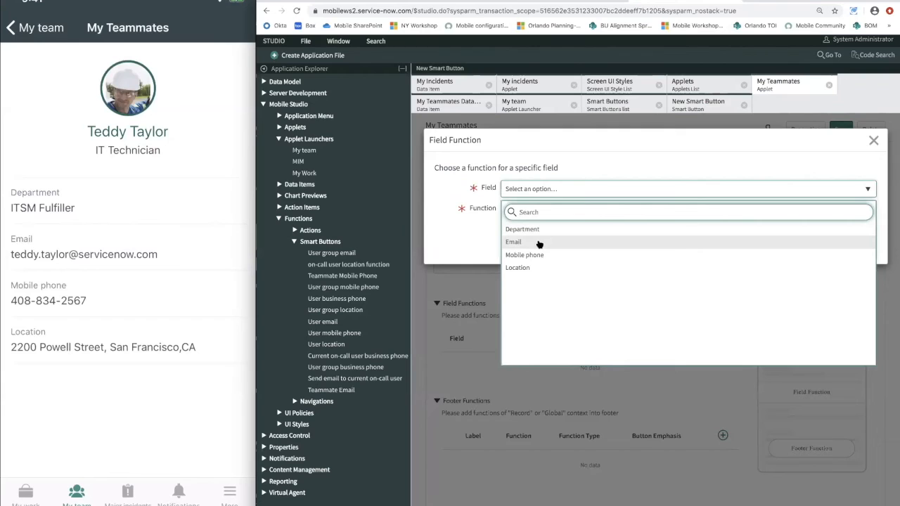
click(539, 242)
click(532, 188)
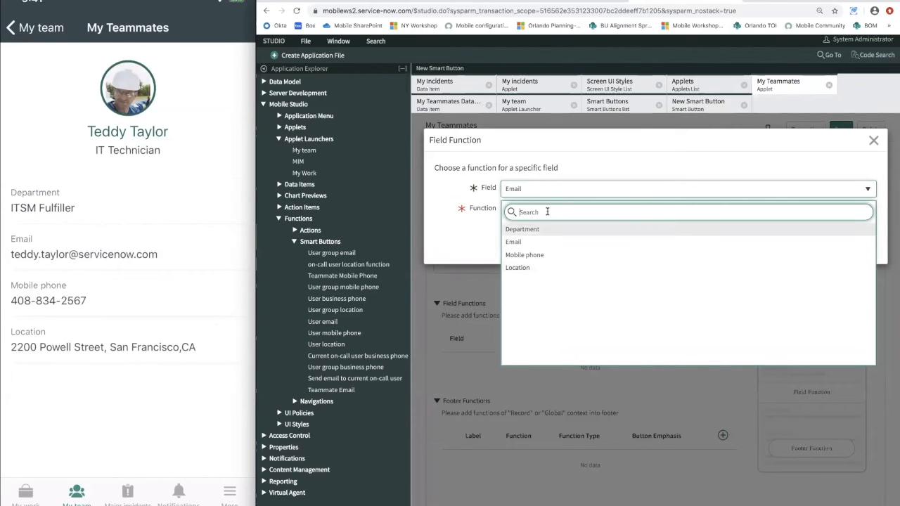
click(524, 167)
Assign the Teammate Email smart button to the Email field and save the field function
click(524, 209)
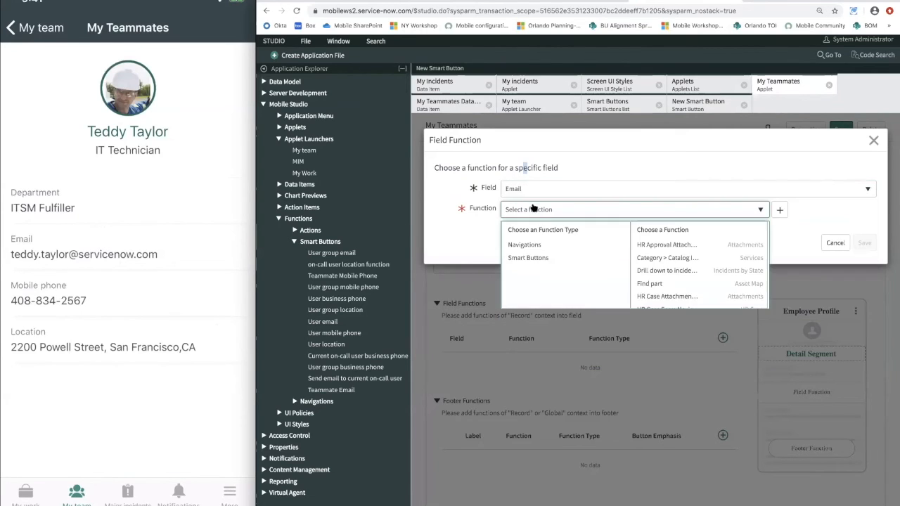
click(541, 257)
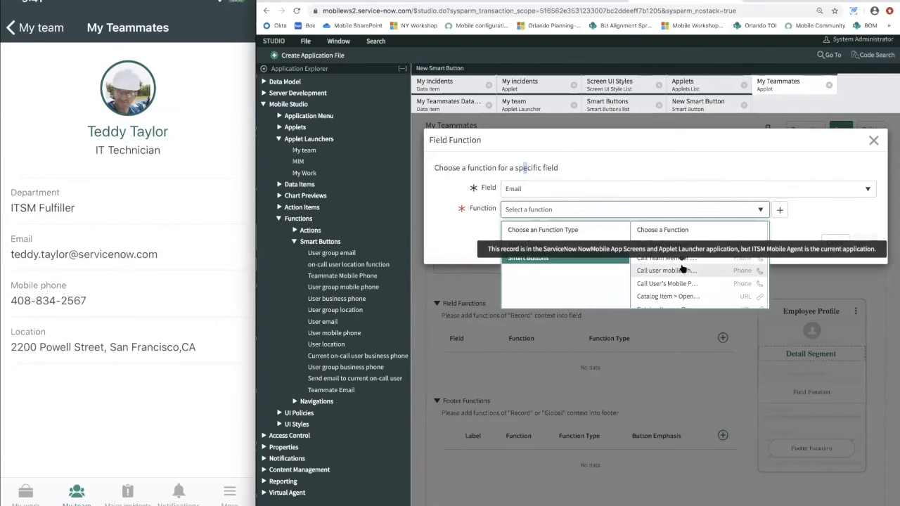
scroll(693, 273, down, 5)
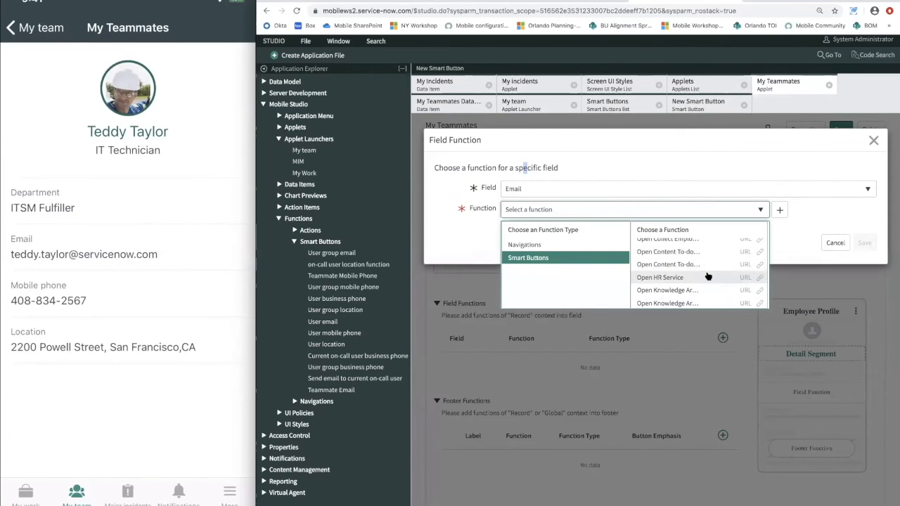
scroll(707, 276, down, 6)
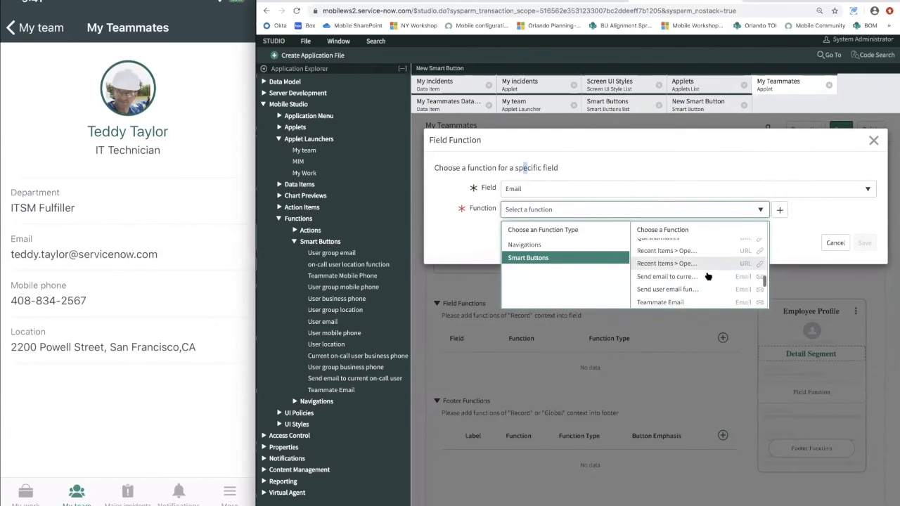
scroll(708, 277, up, 3)
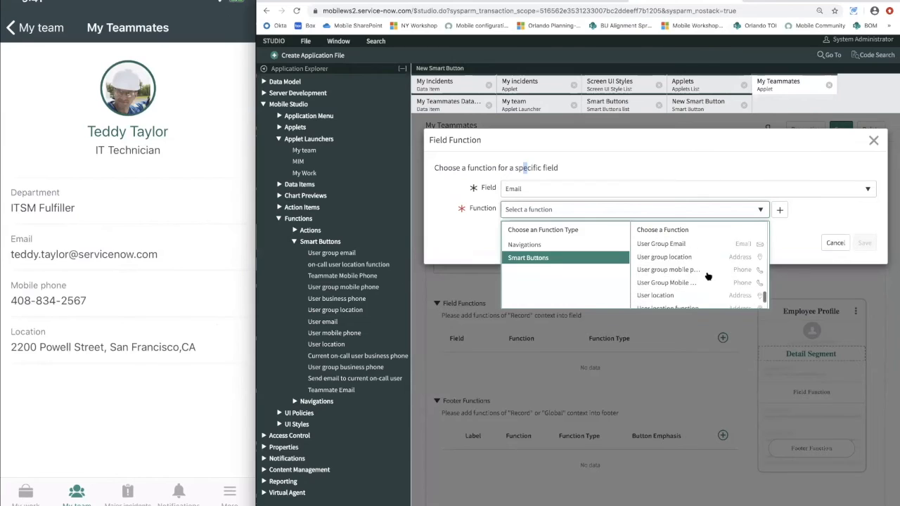
scroll(708, 276, up, 6)
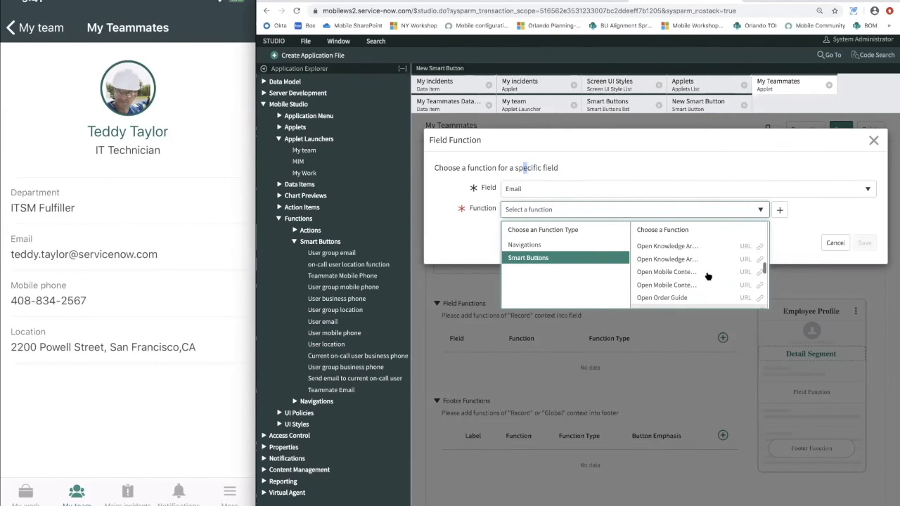
scroll(708, 276, down, 5)
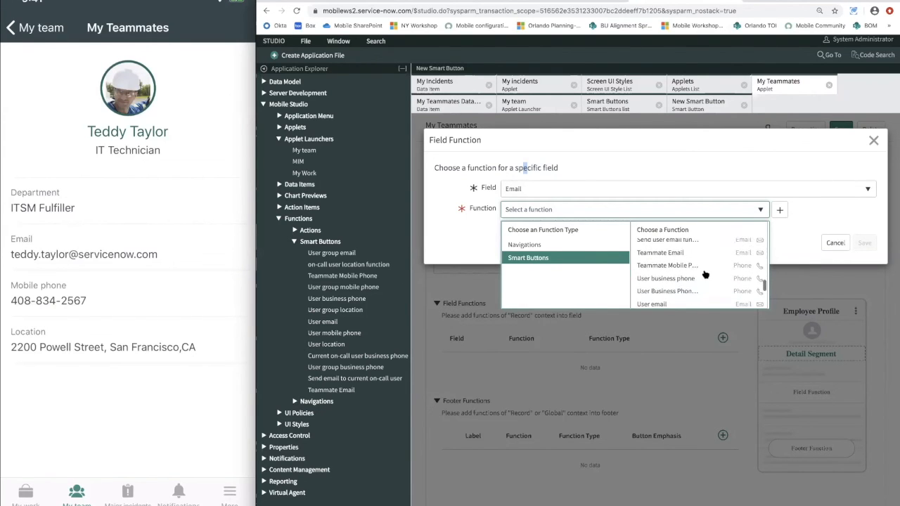
click(682, 253)
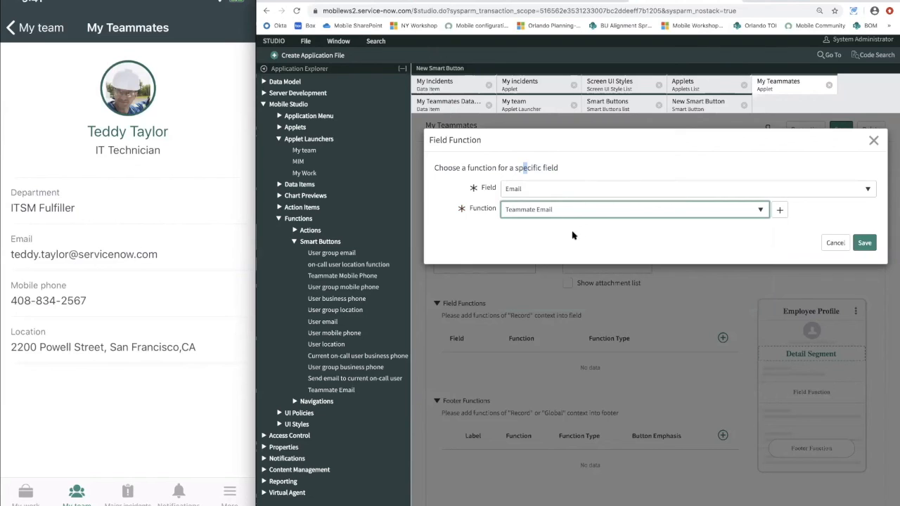
click(863, 244)
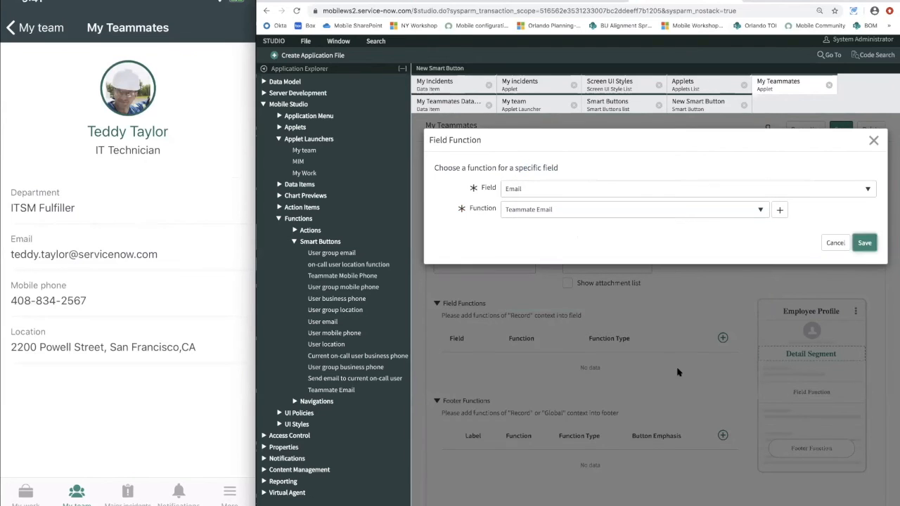
Add a field function linking the Mobile phone field to the Teammate Mobile Phone smart button and save it
click(723, 338)
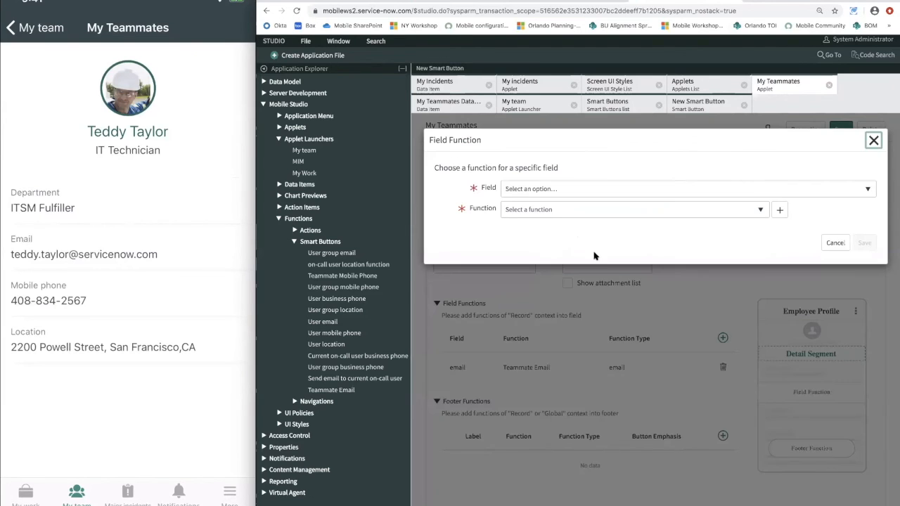
click(554, 191)
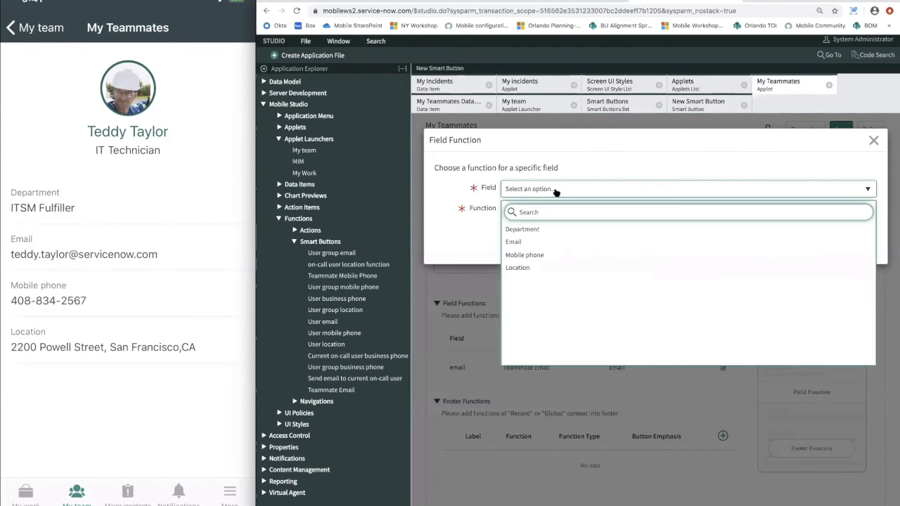
click(525, 254)
click(537, 211)
click(578, 263)
scroll(686, 274, down, 3)
scroll(688, 274, down, 5)
scroll(688, 274, down, 5)
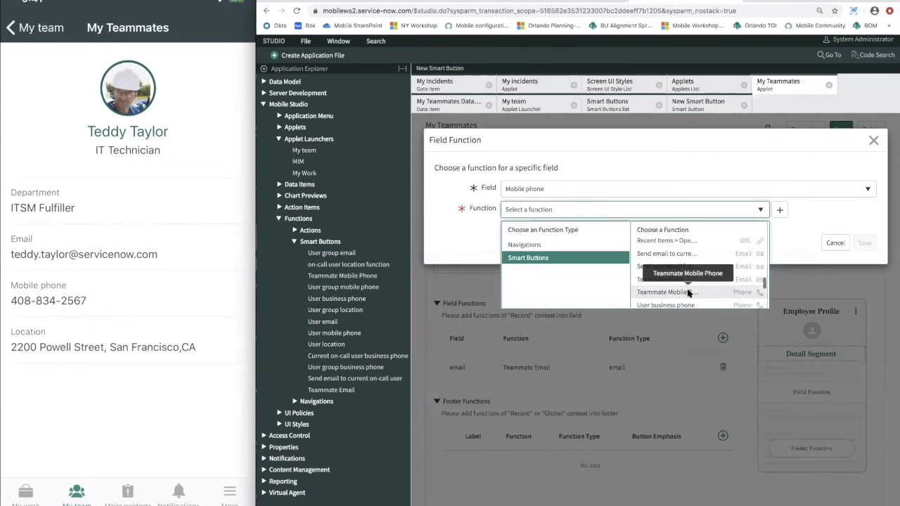
click(687, 293)
click(863, 243)
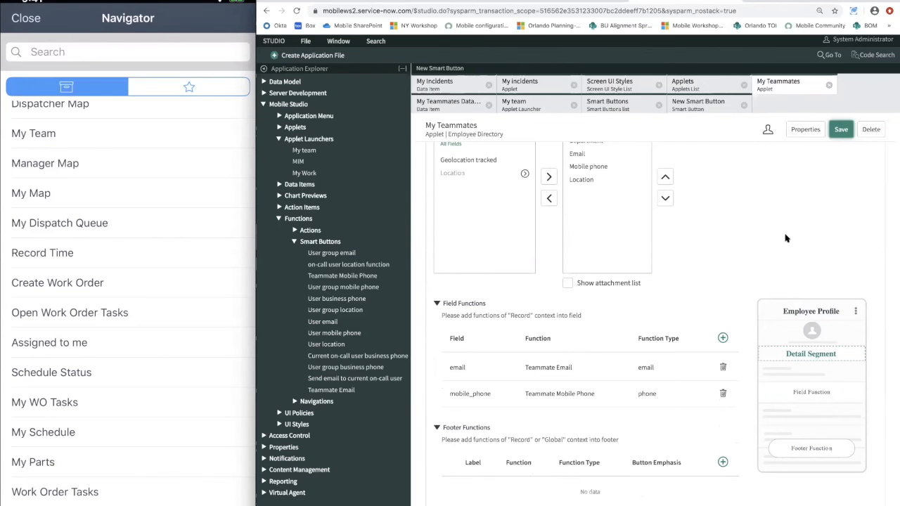
Examine the Mobile Studio configuration best practices in Mobile Implementation Guide - Orlando.pdf, from the app's purpose through taking actions
click(778, 1)
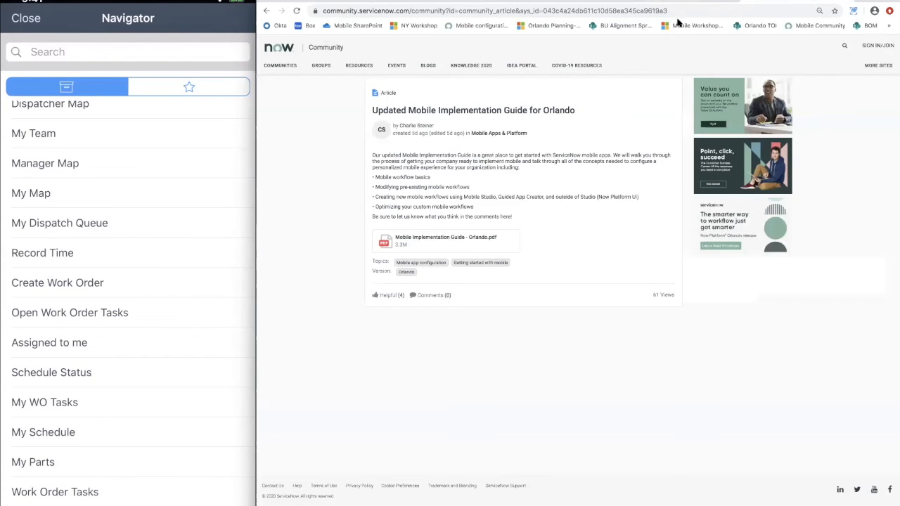
click(343, 3)
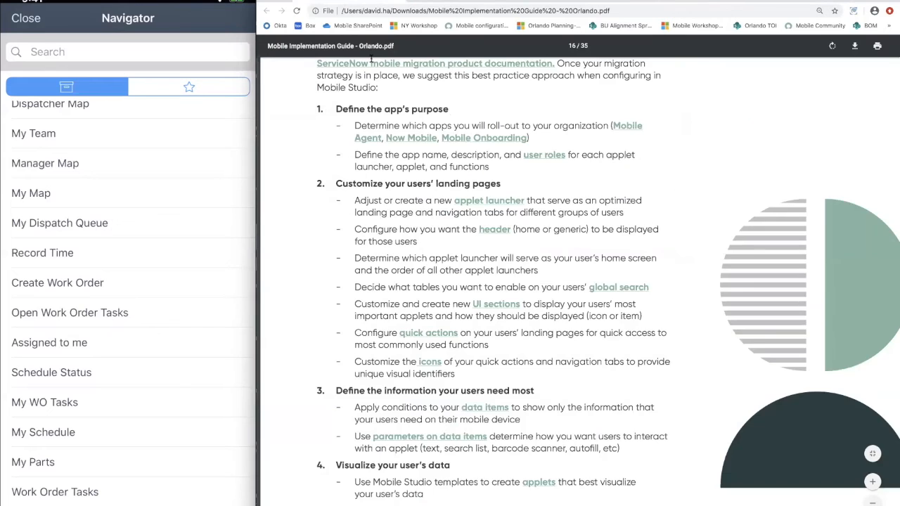
scroll(371, 59, down, 1)
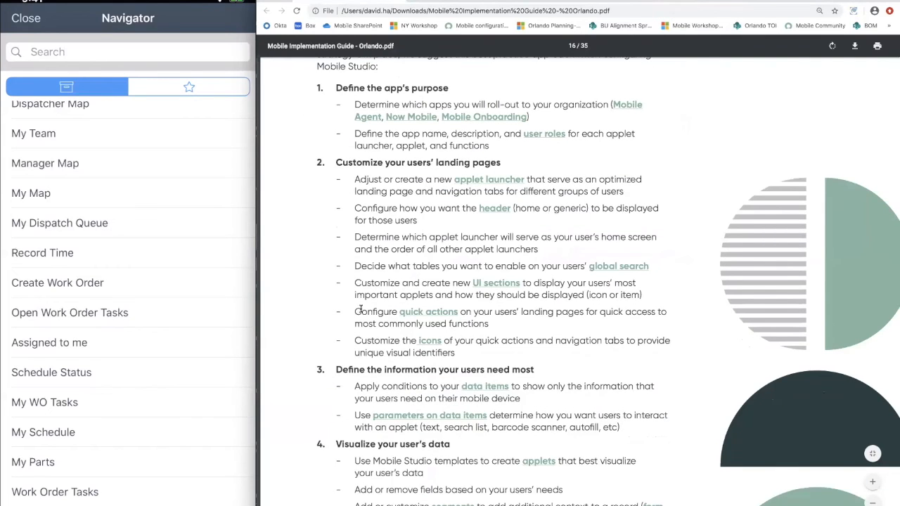
scroll(361, 307, down, 1)
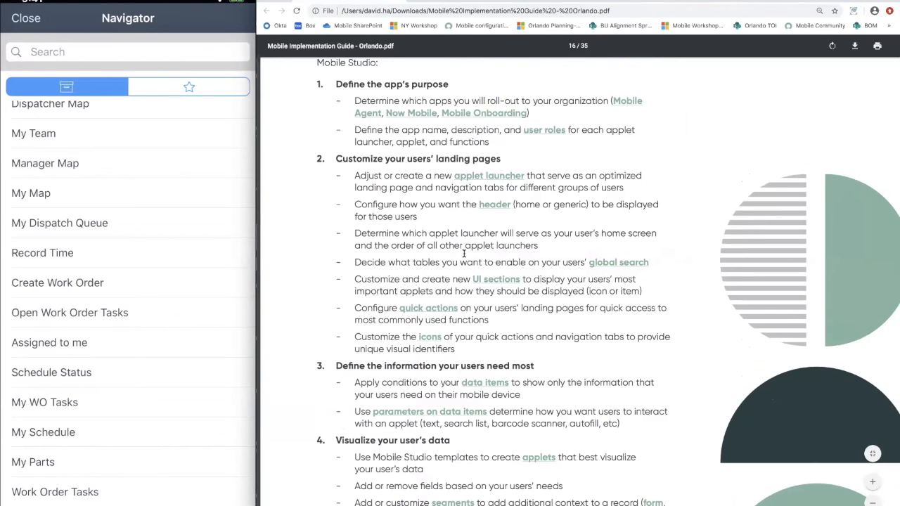
scroll(466, 265, down, 5)
scroll(466, 266, down, 9)
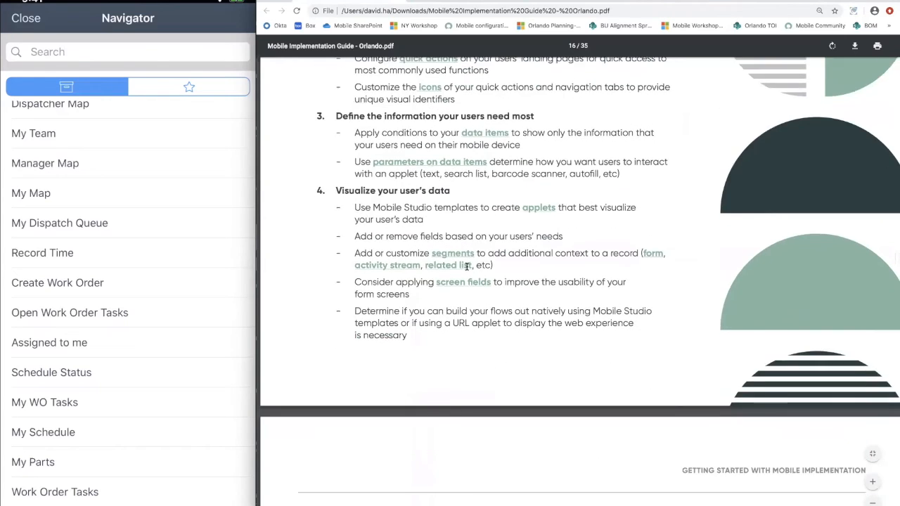
scroll(466, 266, up, 6)
scroll(466, 266, up, 1)
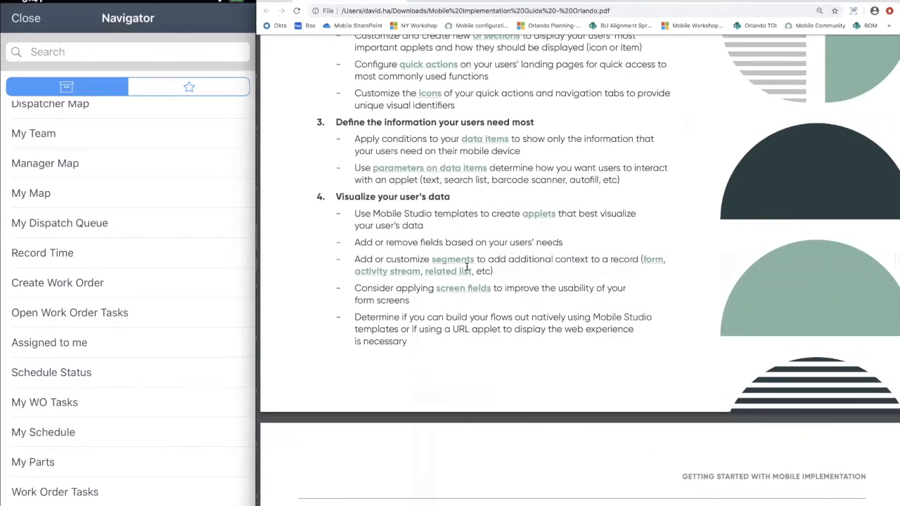
scroll(466, 265, up, 3)
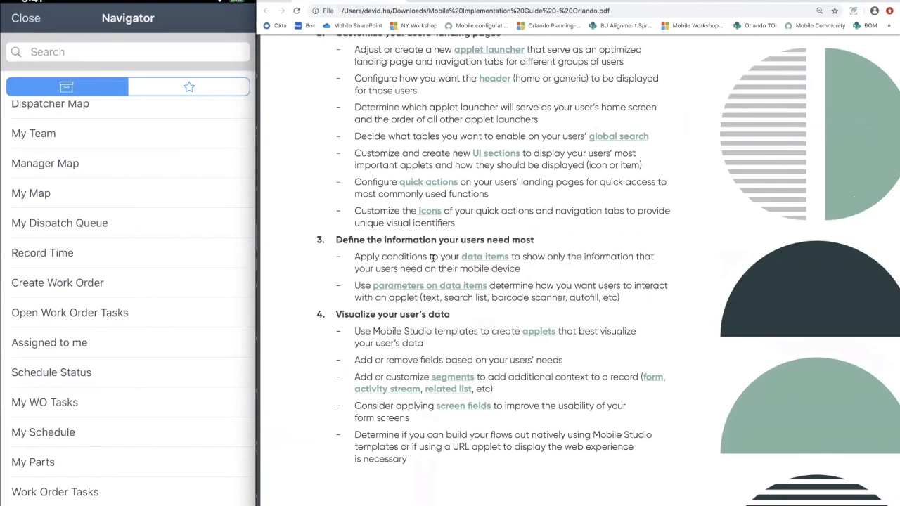
scroll(470, 236, down, 1)
scroll(469, 236, down, 1)
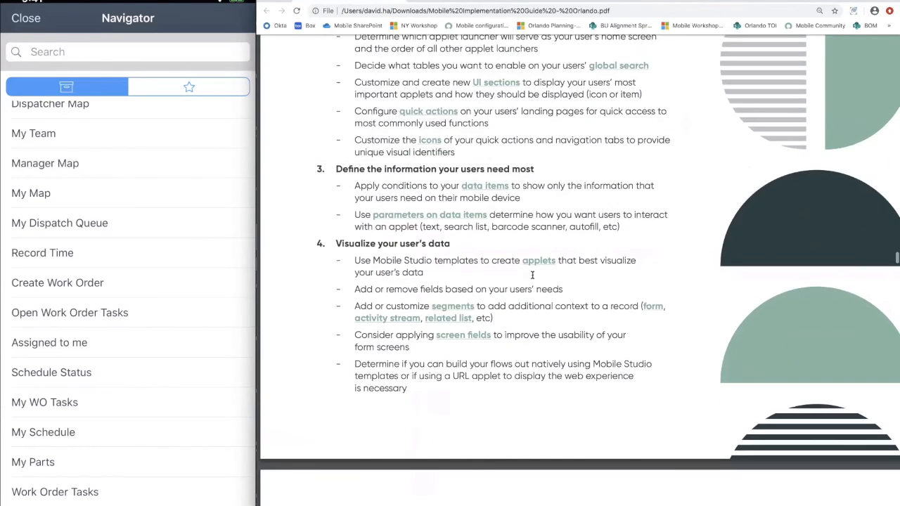
scroll(532, 275, down, 7)
scroll(532, 275, down, 1)
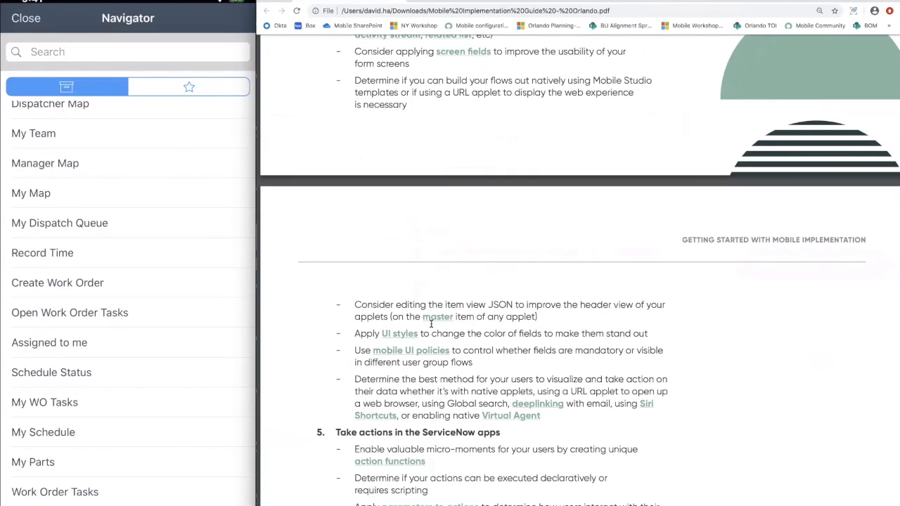
scroll(581, 332, down, 2)
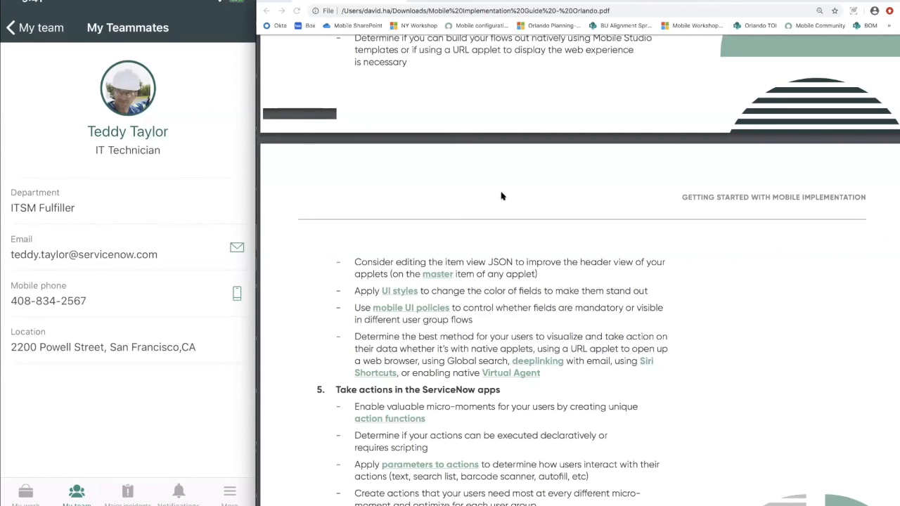
Switch back to the My Teammates applet in ServiceNow Studio
click(764, 1)
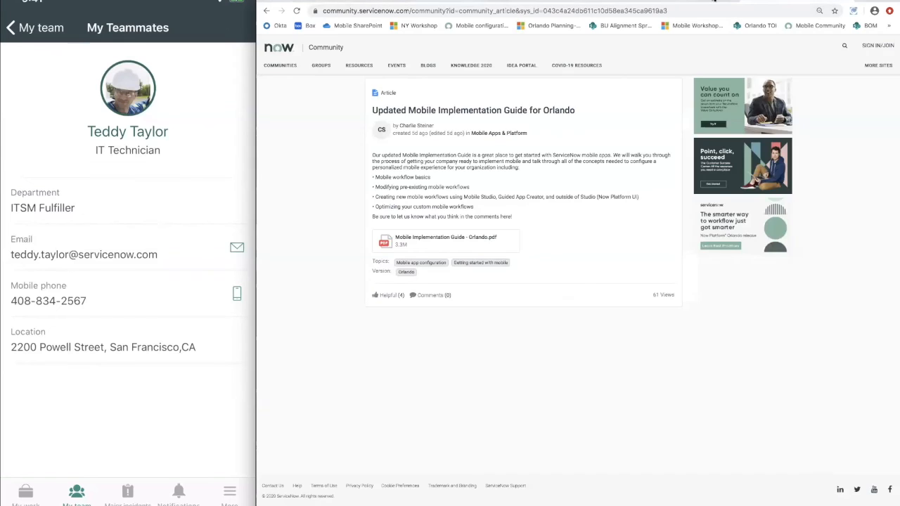
click(609, 2)
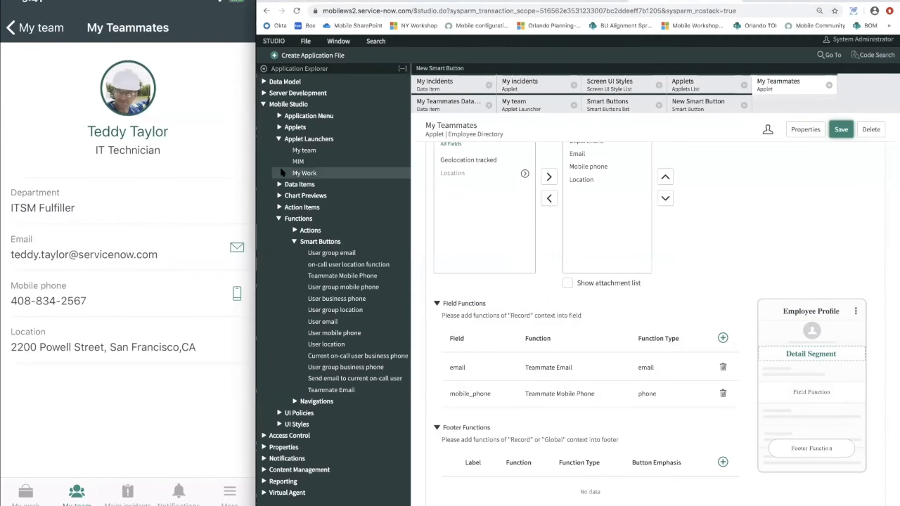